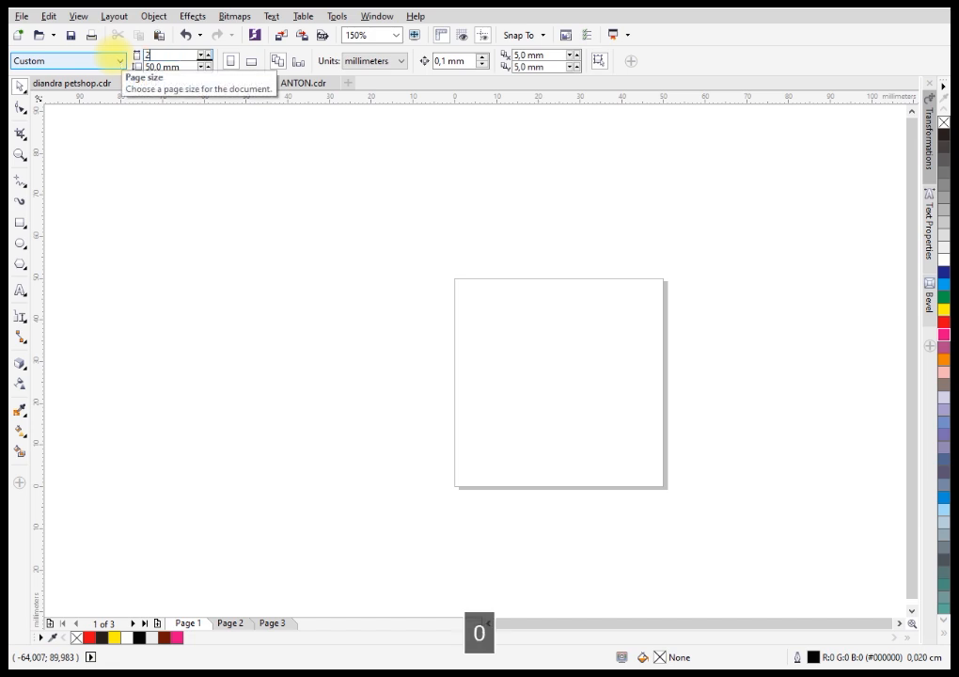
Set the page size to 200 mm wide by 100 mm high.
text(00)
key(Tab)
text(100)
key(Return)
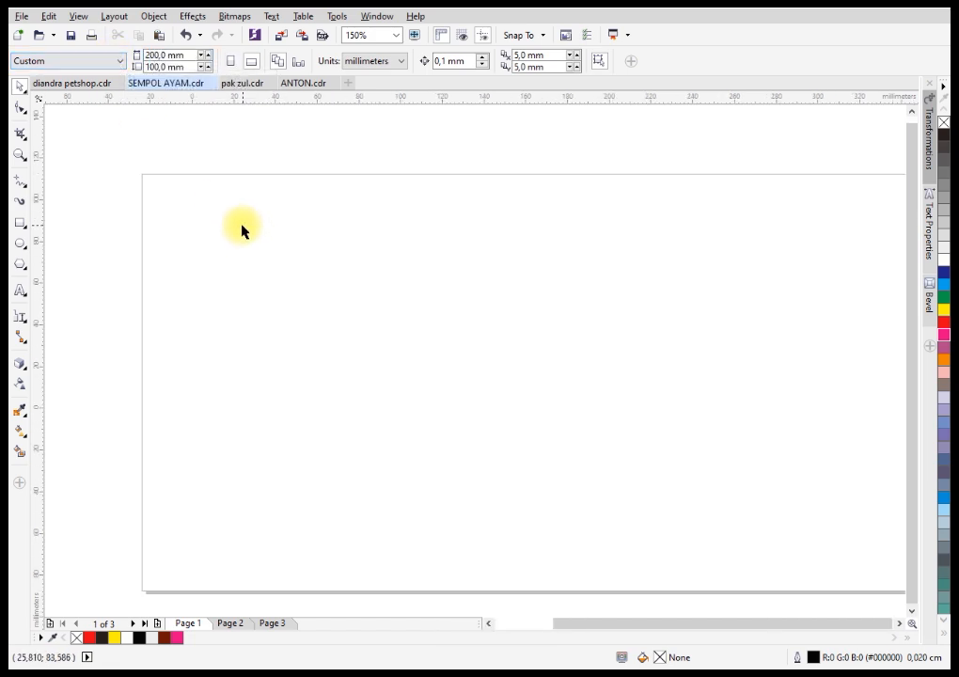
Add artistic text in the upper left of the page reading "SEMPOL AYAM" with "CRISPY" on a second line.
key(z)
right_click(242, 226)
drag(167, 179, 634, 443)
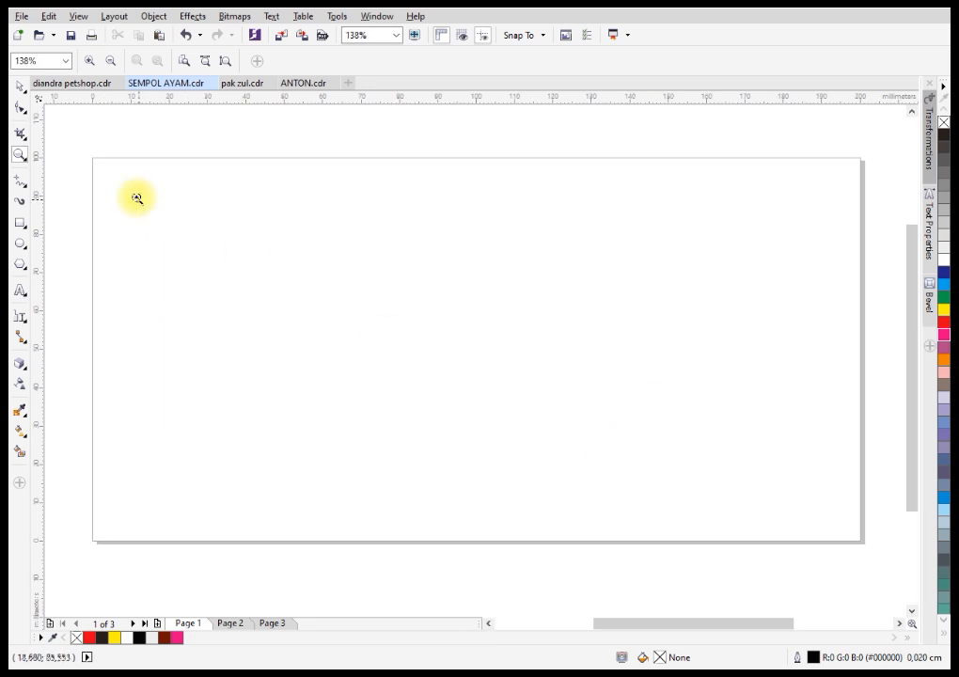
click(20, 86)
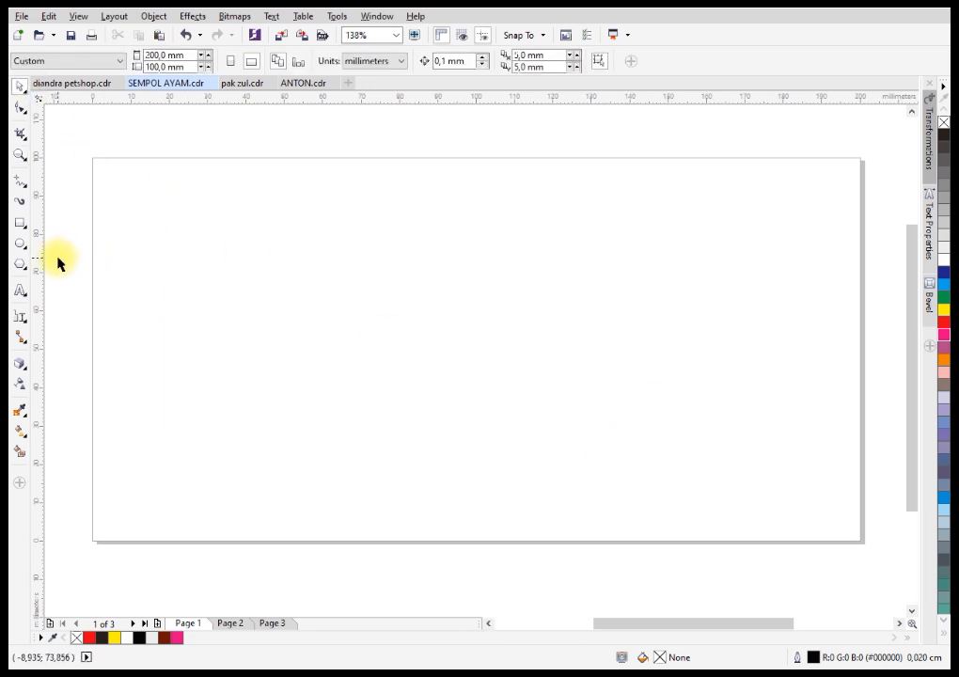
click(20, 290)
click(156, 223)
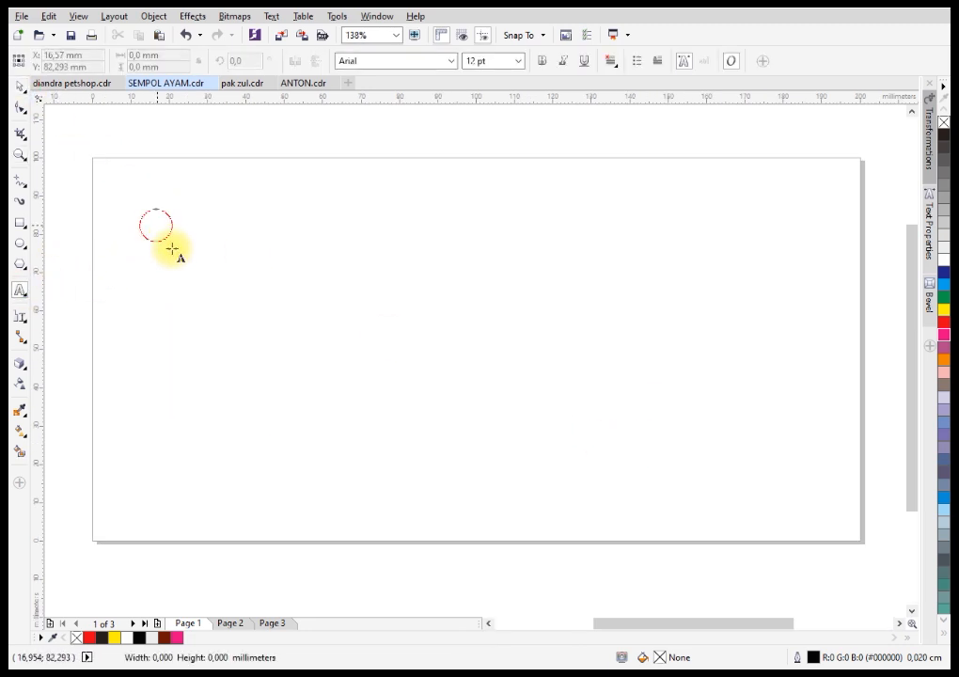
text(S)
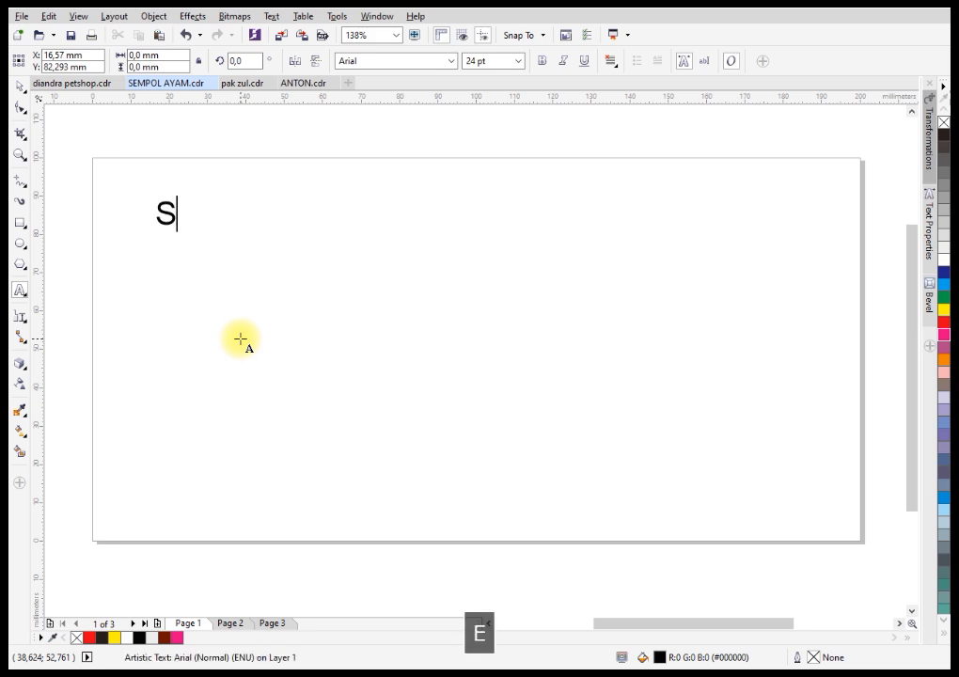
text(EMPOL AYMA)
key(BackSpace)
key(BackSpace)
text(AM)
key(Return)
key(BackSpace)
text(CRISPY)
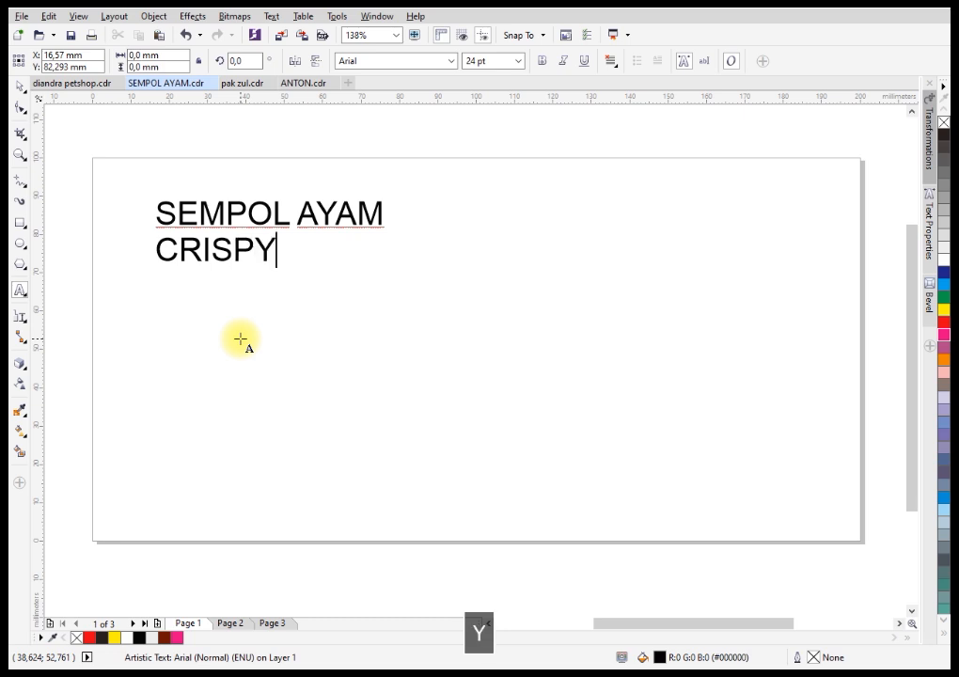
click(18, 87)
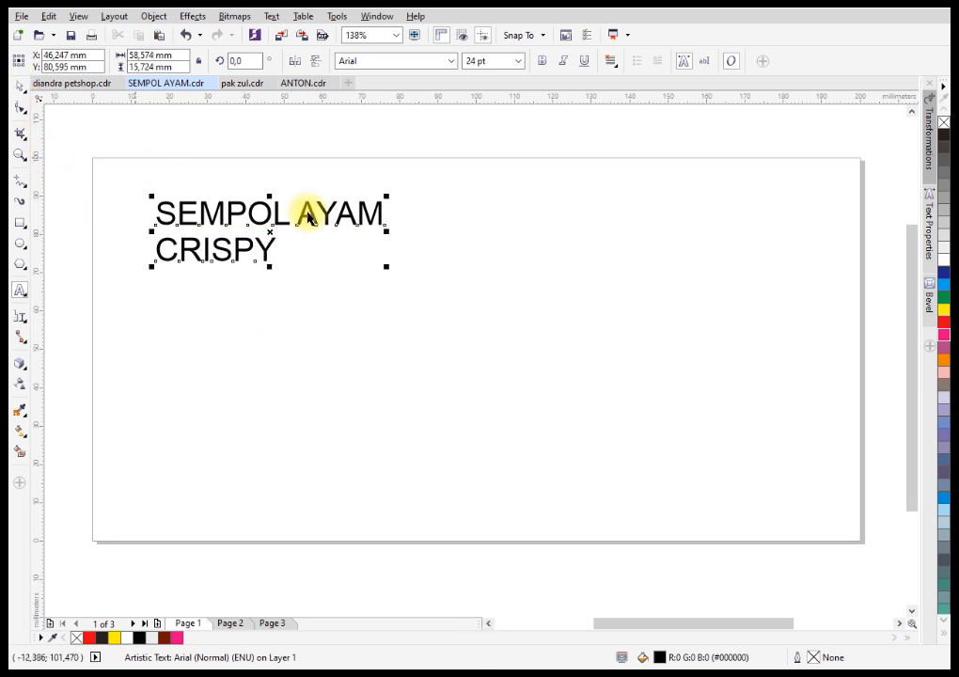
Enlarge the "SEMPOL AYAM CRISPY" heading proportionally to about 89 mm wide and set its font to Cream Beige.
drag(387, 266, 507, 346)
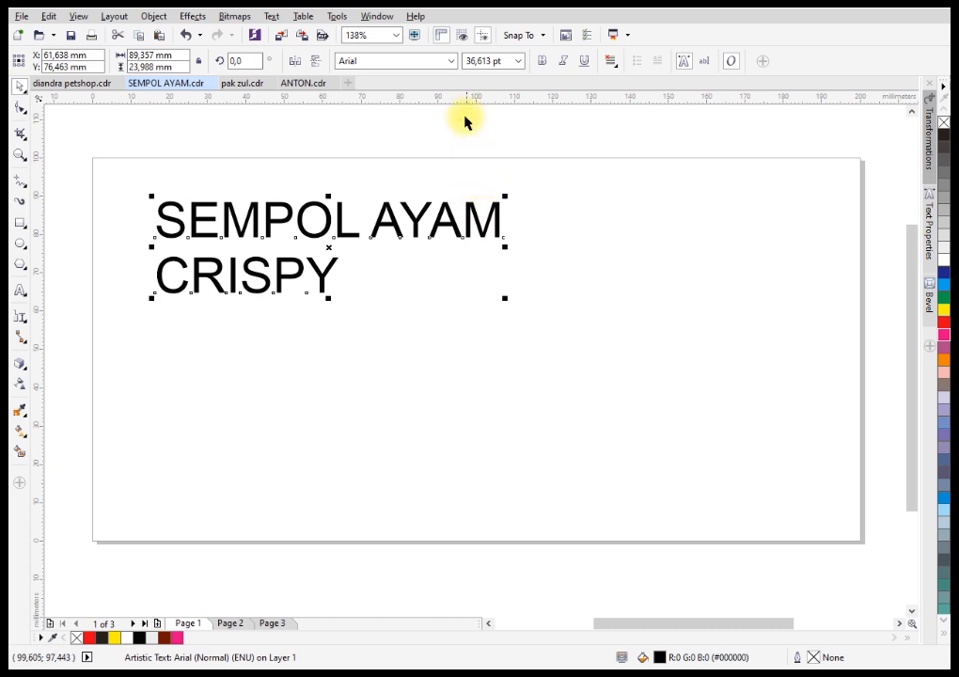
click(452, 62)
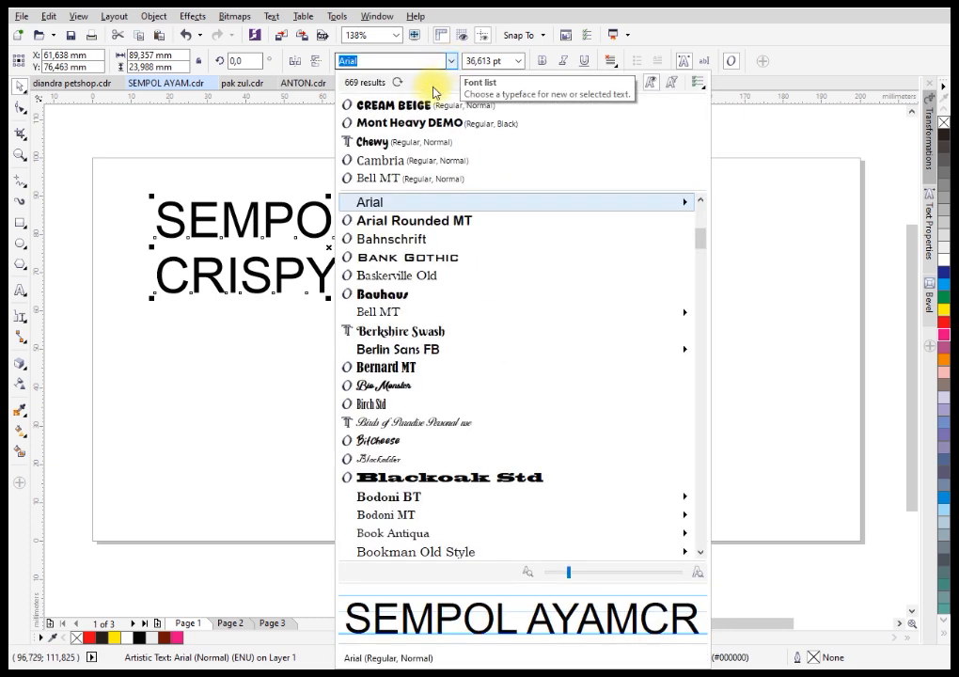
scroll(420, 109, up, 6)
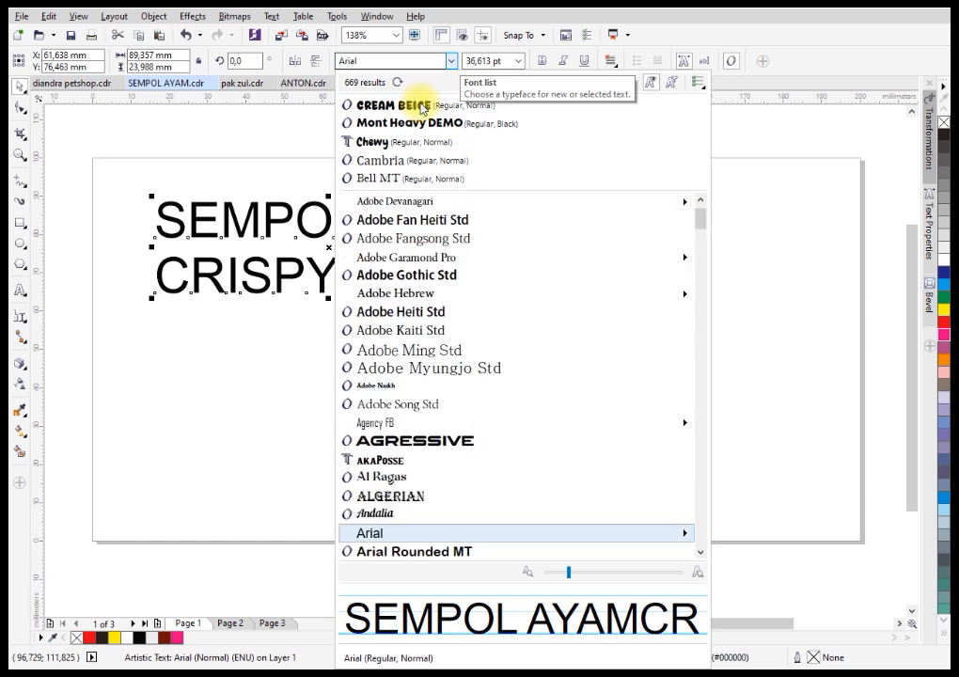
click(420, 105)
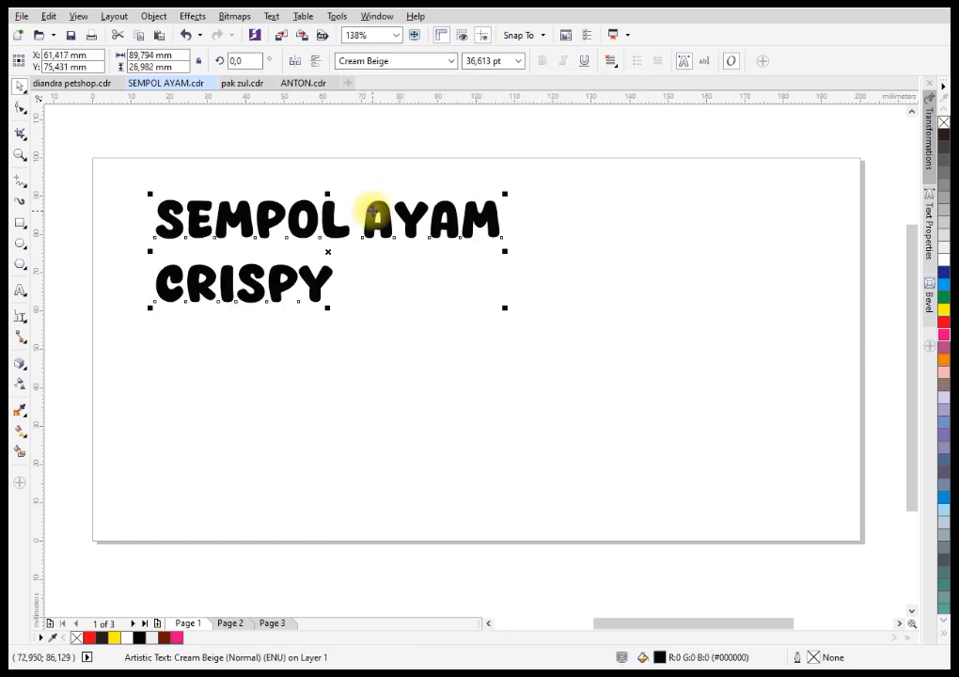
Tighten the line spacing between the heading's two lines and scale the heading up to about 97 mm wide.
click(19, 108)
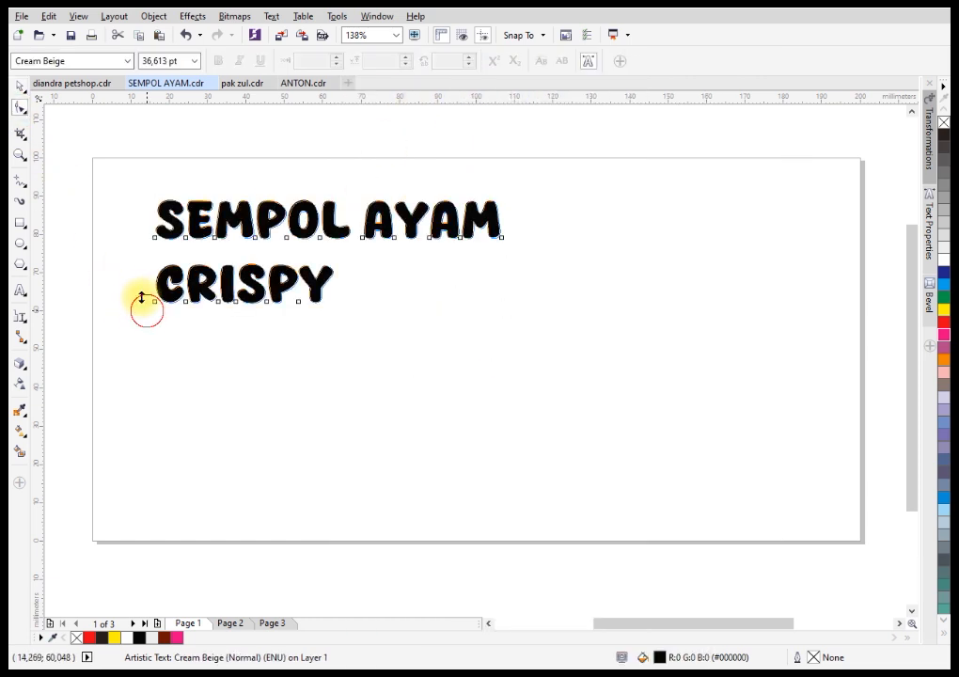
drag(144, 306, 139, 278)
key(space)
drag(503, 297, 533, 312)
Copy the heading below itself and turn the copy into "HANYA" over "1.000", scaled to about 37 mm wide.
drag(434, 234, 431, 360)
right_click(430, 360)
click(19, 290)
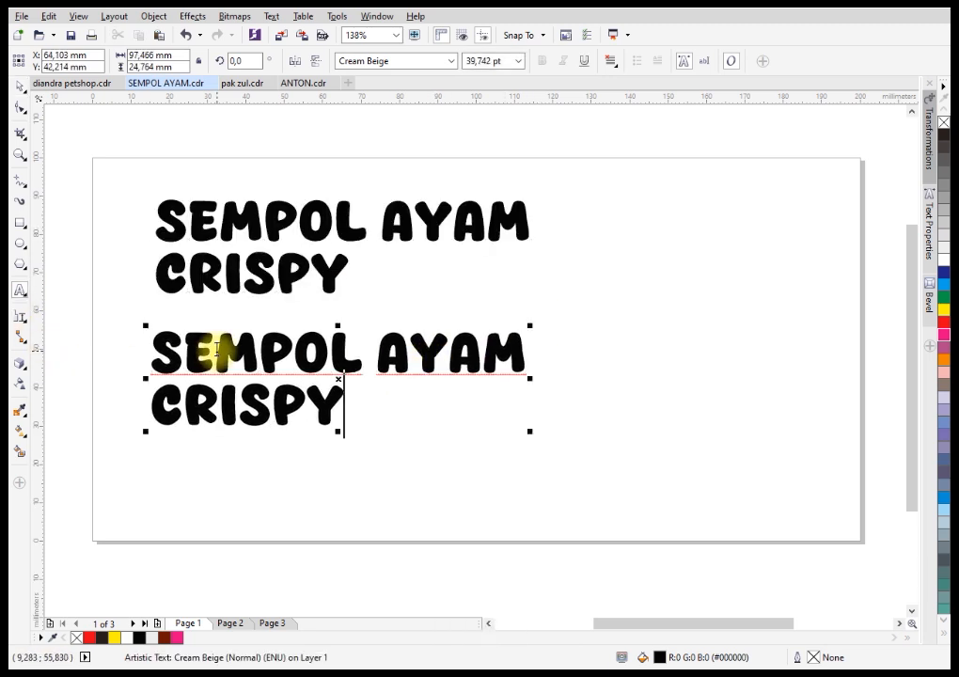
drag(150, 347, 368, 408)
text(HANYA)
key(Return)
text(1.000)
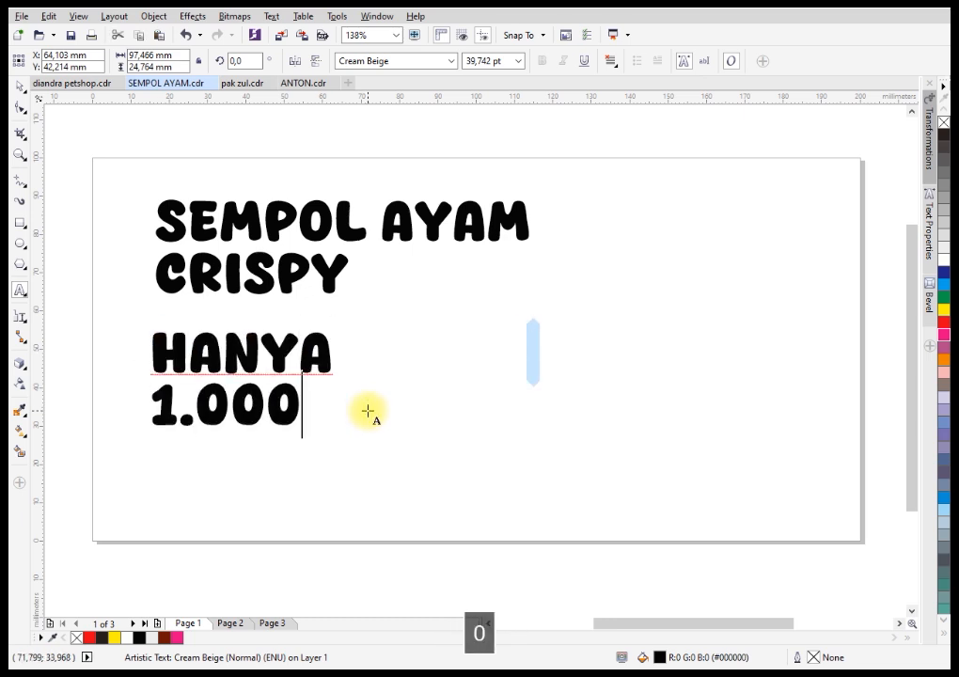
key(Escape)
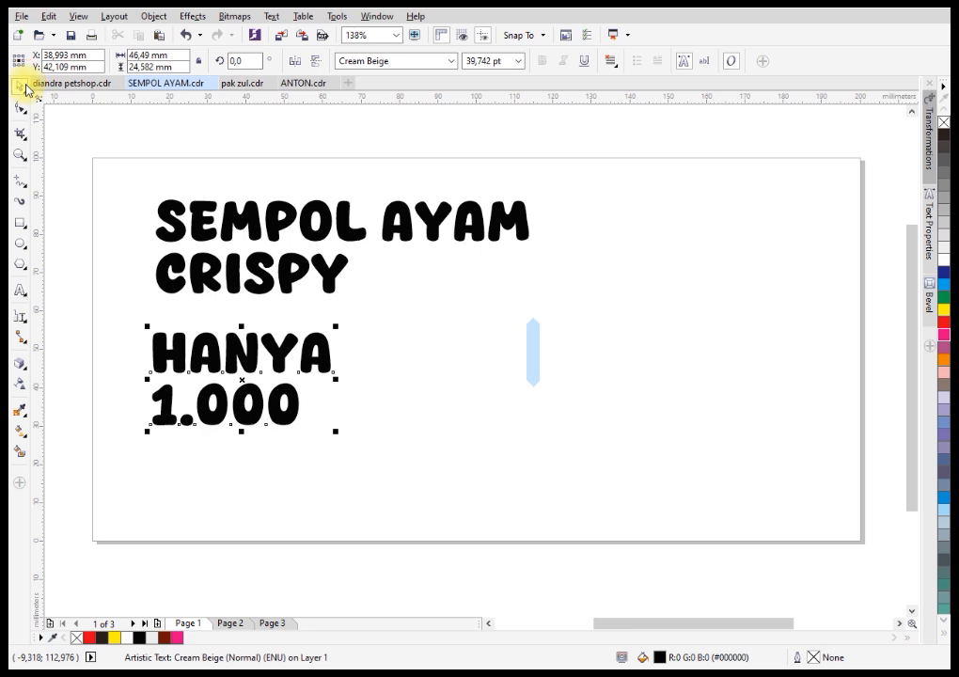
drag(334, 325, 304, 336)
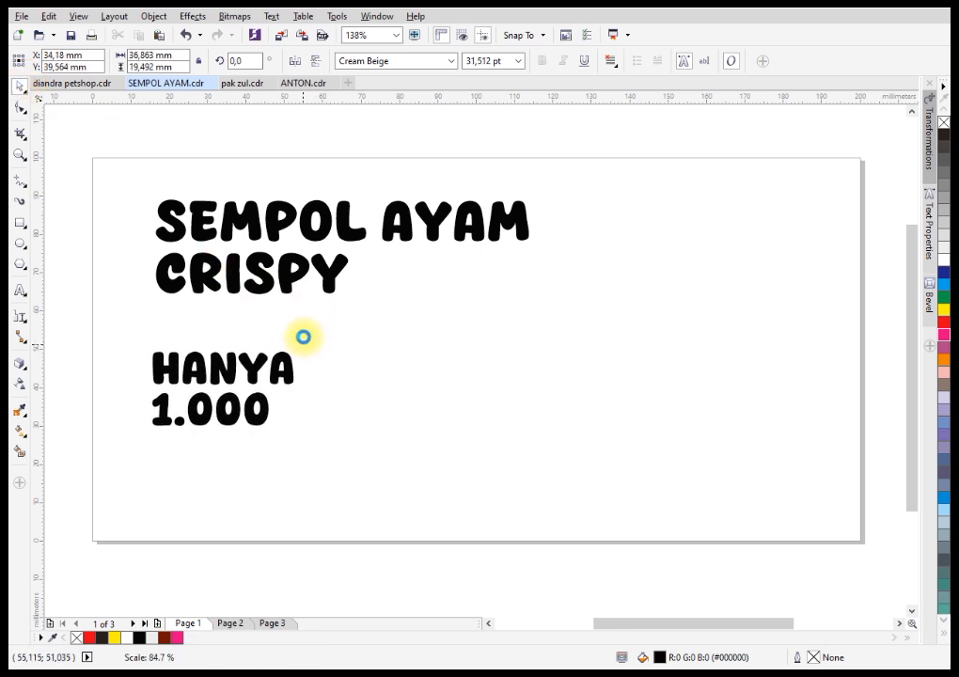
Move the image group on Page 2 onto the desktop area below the page, and return to Page 1.
scroll(315, 254, down, 2)
click(229, 623)
drag(229, 490, 537, 243)
drag(457, 290, 437, 490)
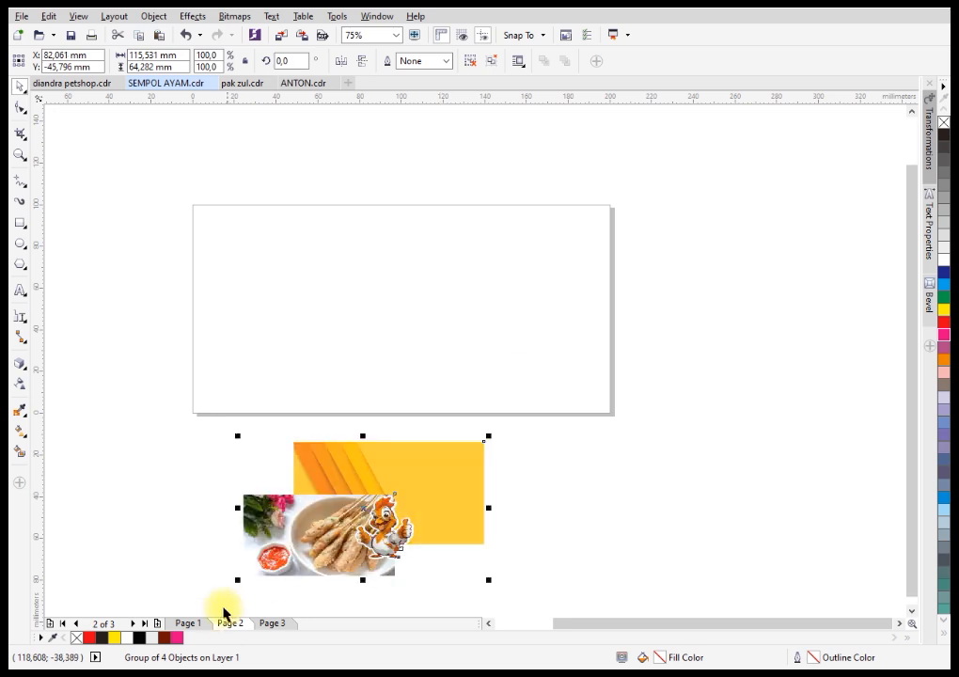
click(200, 625)
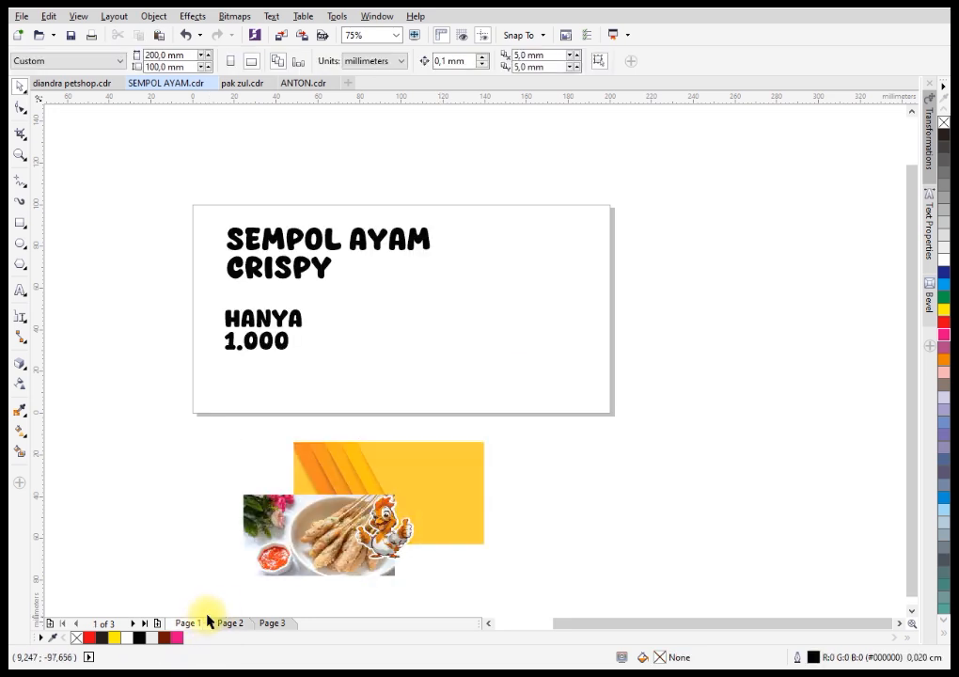
Create a 200 x 100 mm rectangle that exactly covers the page, behind the texts.
double_click(19, 225)
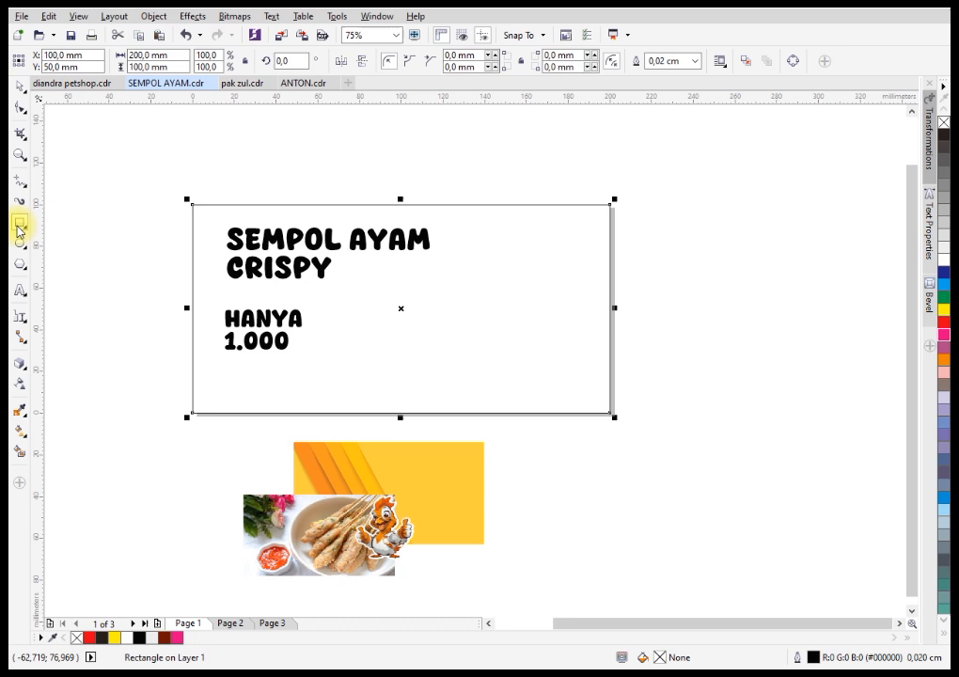
click(21, 91)
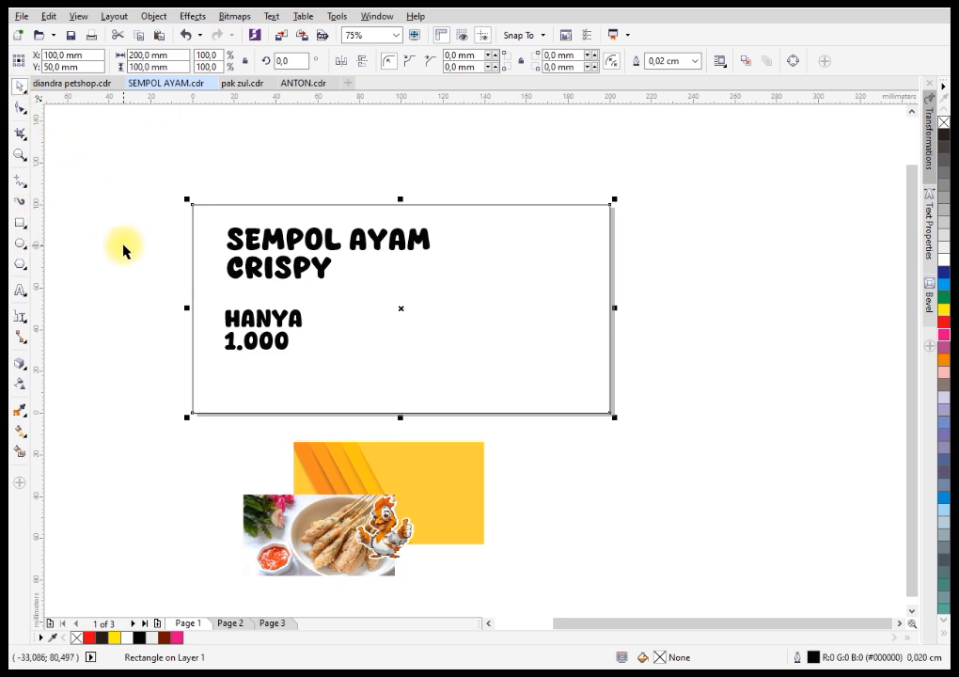
click(193, 301)
Ungroup the image group lying below the page.
click(391, 448)
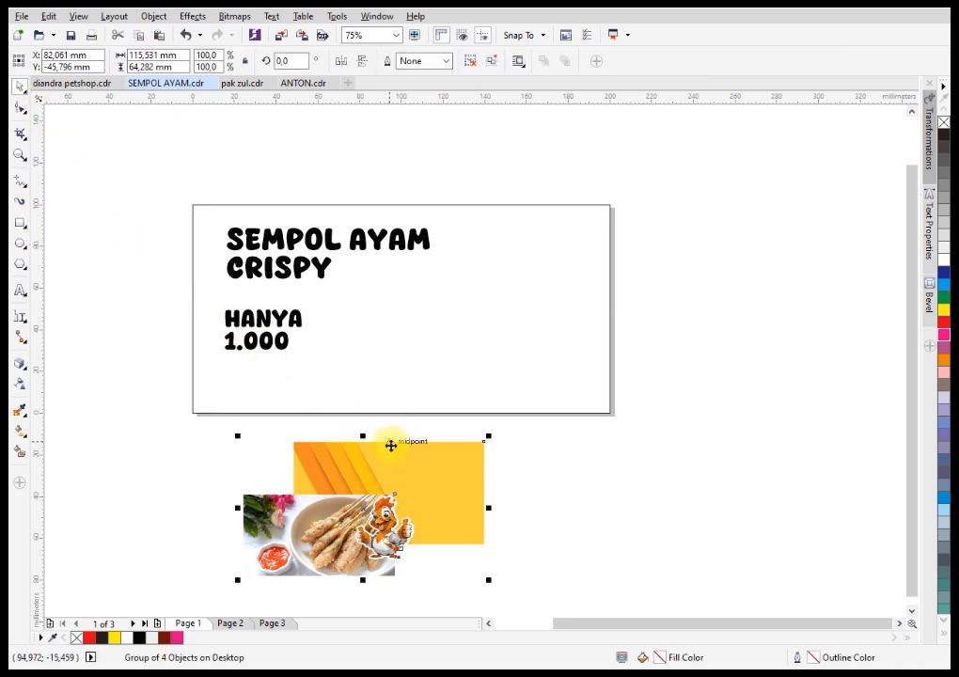
click(479, 63)
click(526, 500)
PowerClip the orange striped background bitmap inside the page-sized rectangle.
click(458, 477)
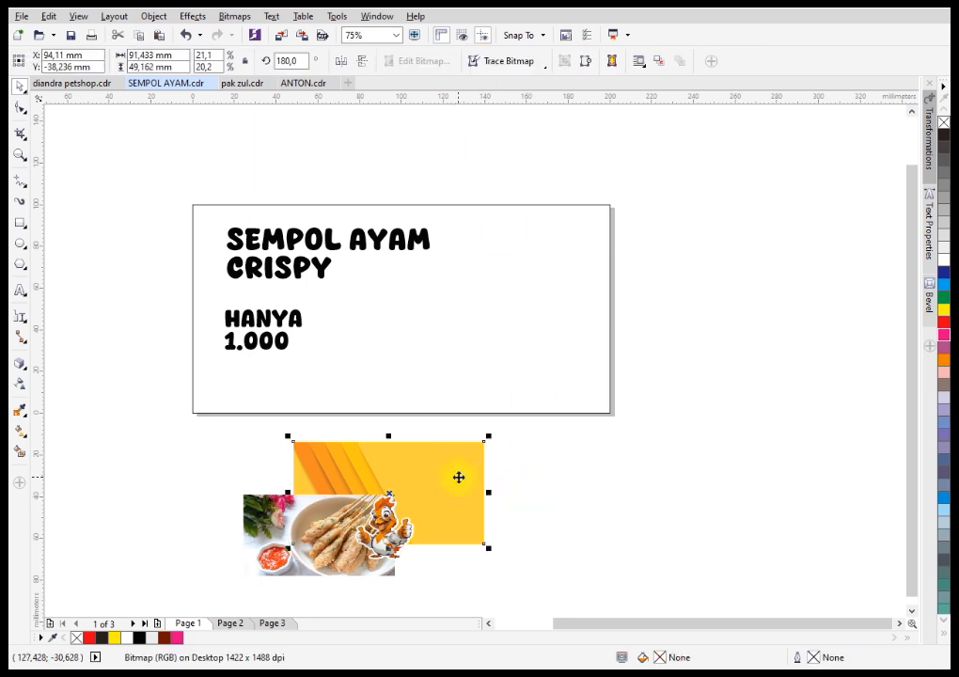
right_click(474, 490)
click(462, 478)
right_click(462, 479)
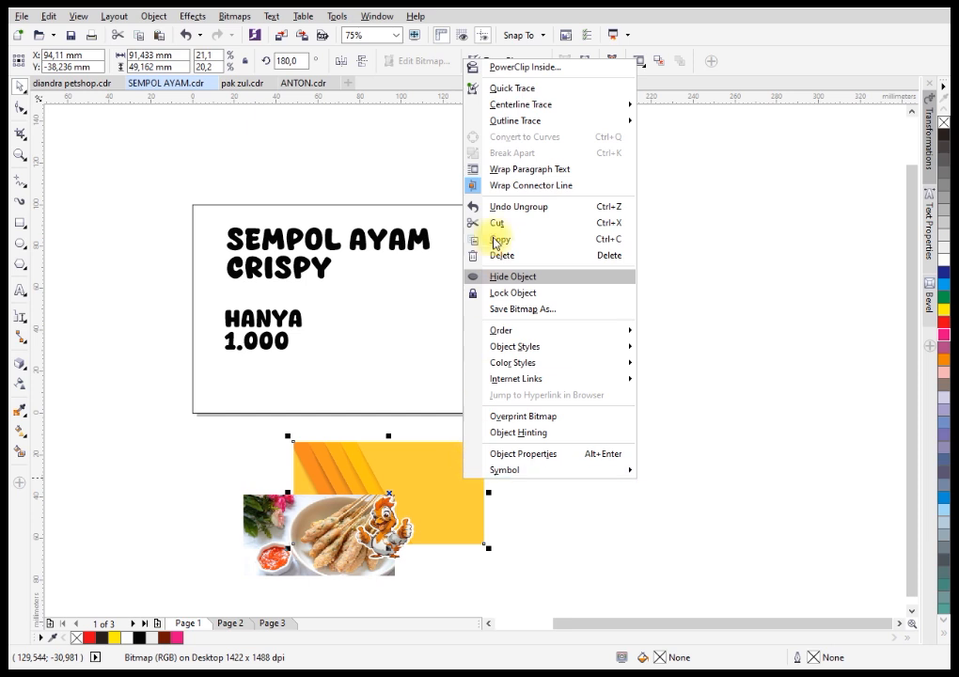
click(497, 68)
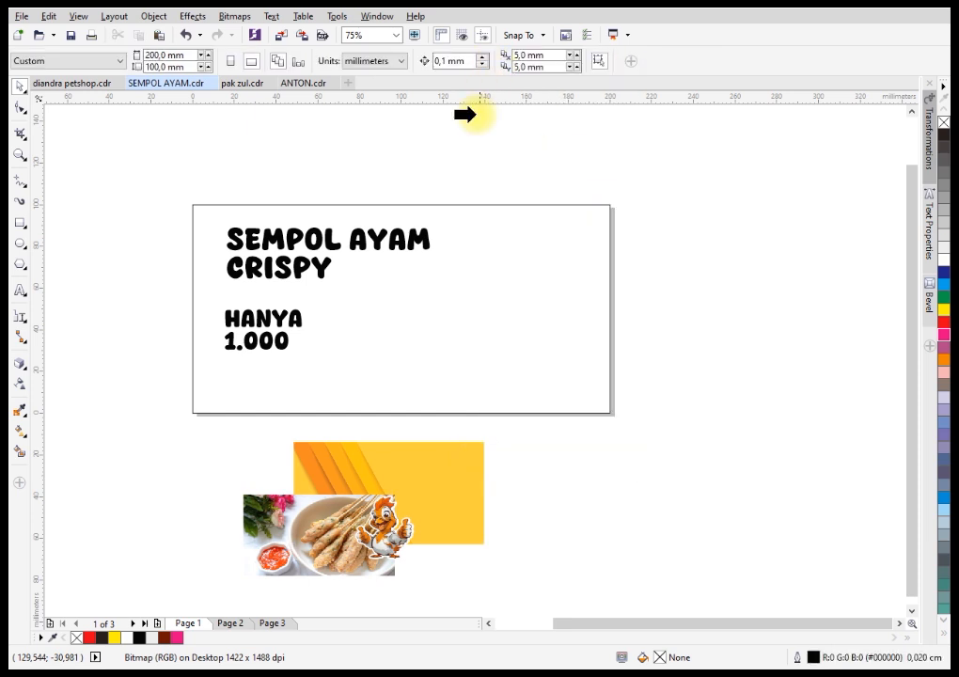
click(463, 237)
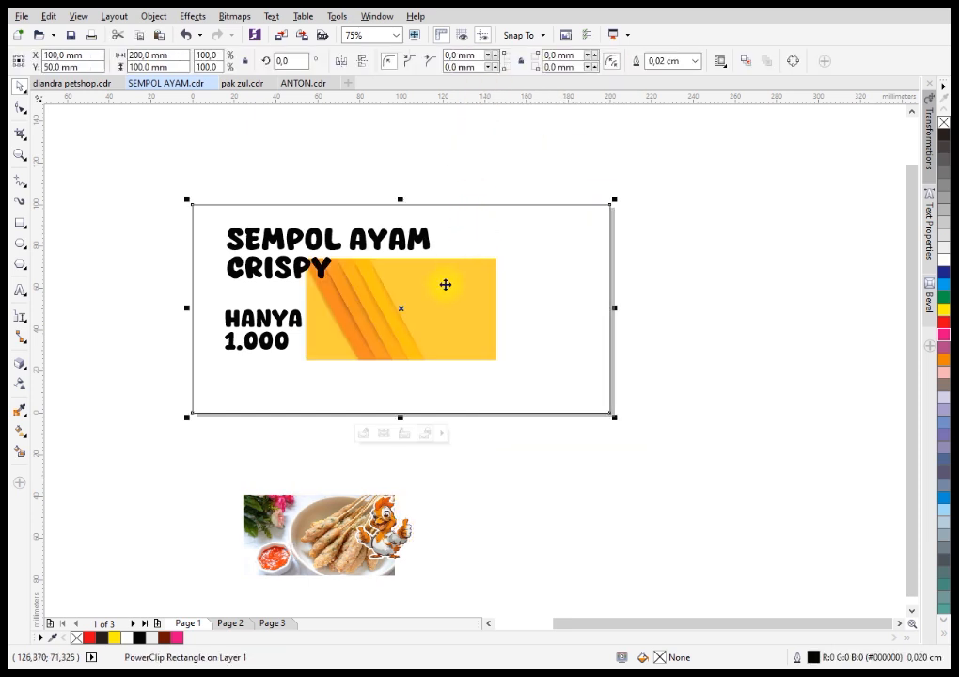
Edit the PowerClip contents and enlarge the striped background until it fills the whole rectangle.
click(386, 437)
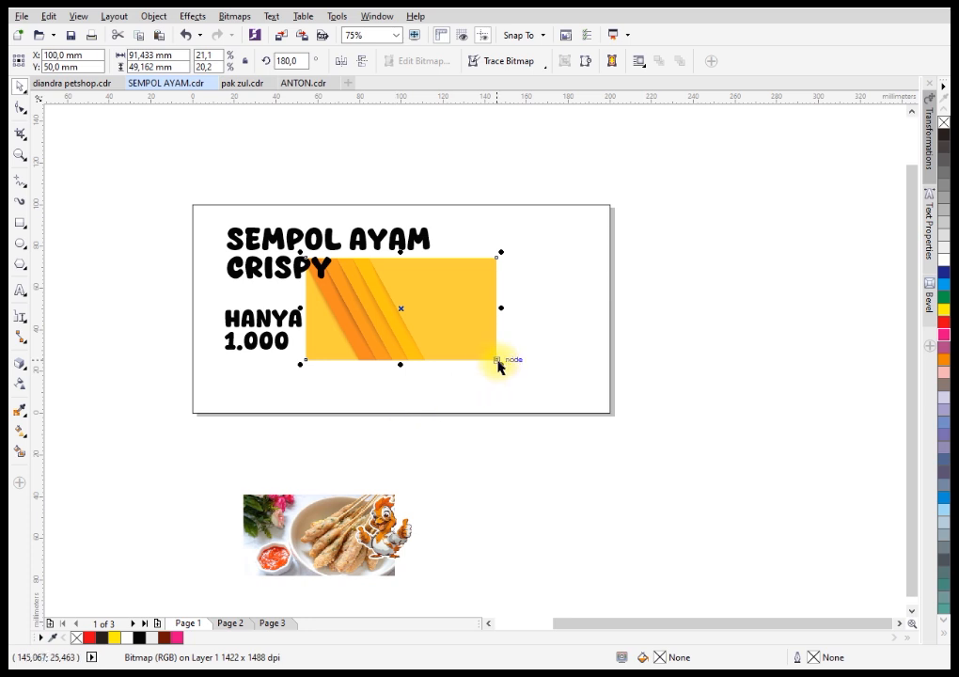
drag(500, 363, 620, 458)
click(607, 472)
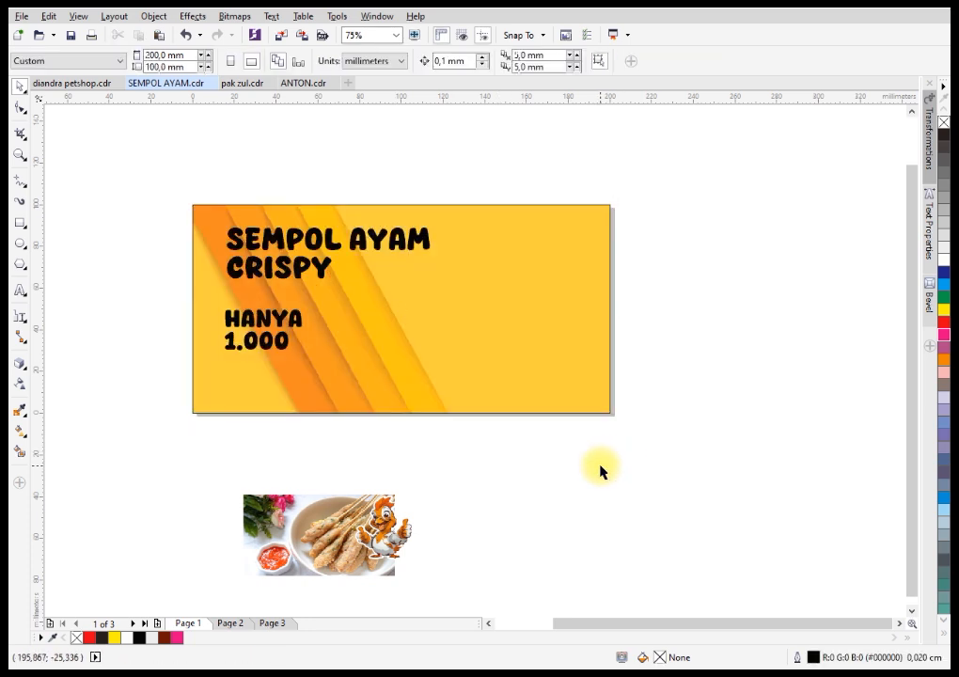
Move the food photo over the page's right edge, then enlarge the heading to about 125 mm wide near the upper-left corner.
drag(287, 527, 622, 334)
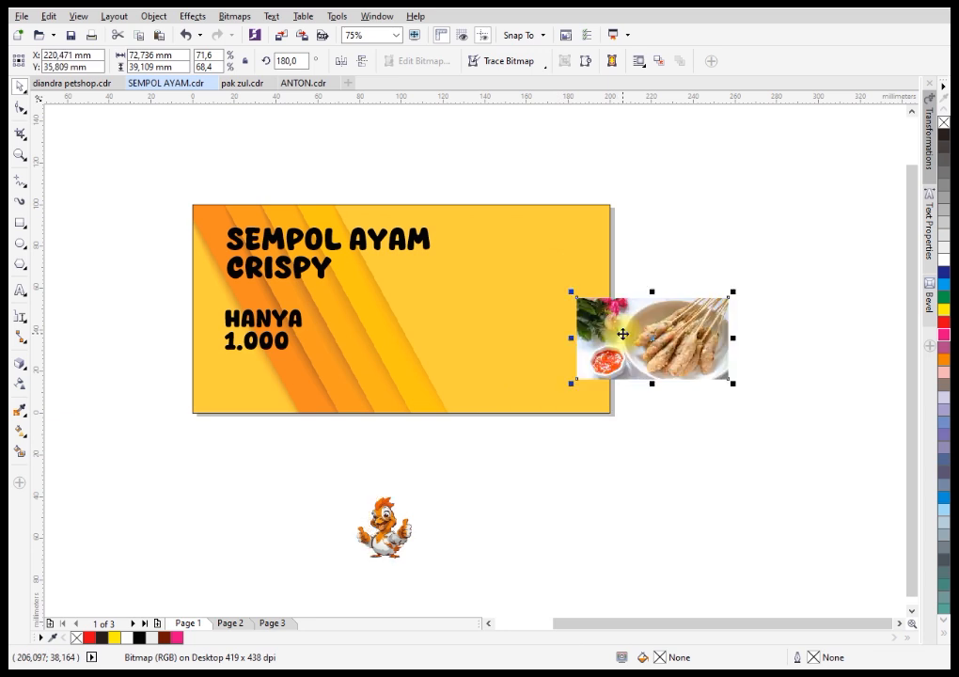
click(339, 254)
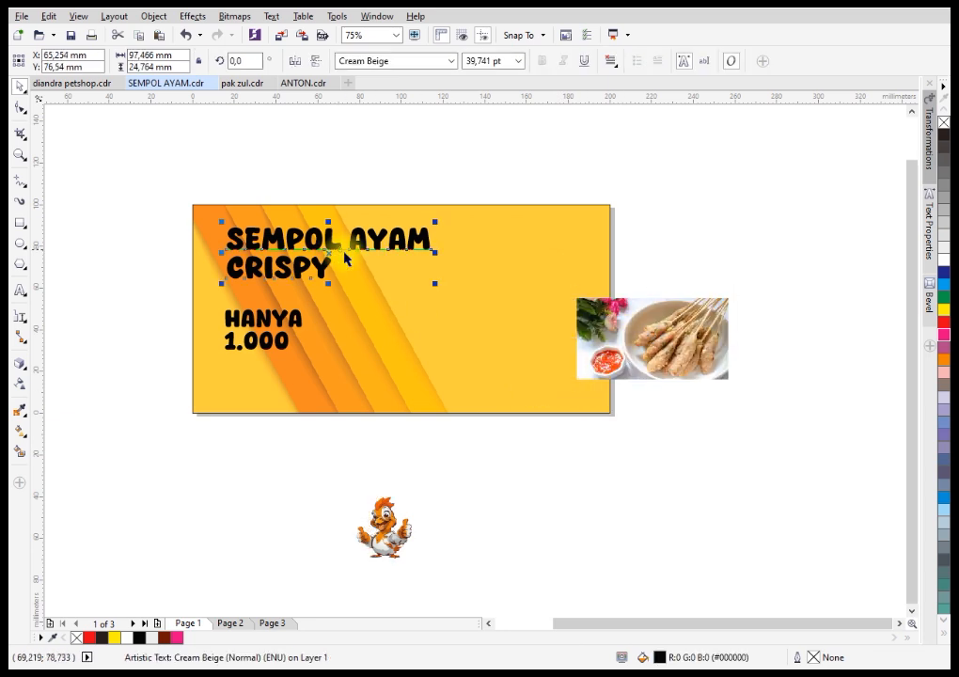
drag(435, 284, 493, 320)
scroll(276, 243, up, 1)
drag(275, 228, 262, 217)
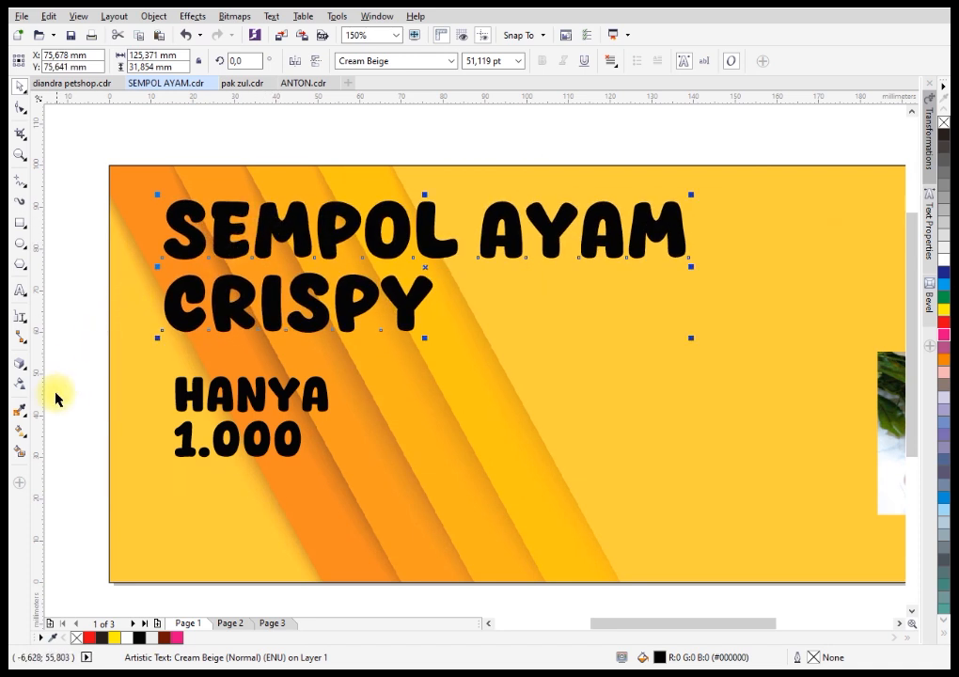
Apply a vertical linear fountain fill to the heading with the Interactive Fill tool, from black at its base to white at its top.
click(20, 432)
click(61, 431)
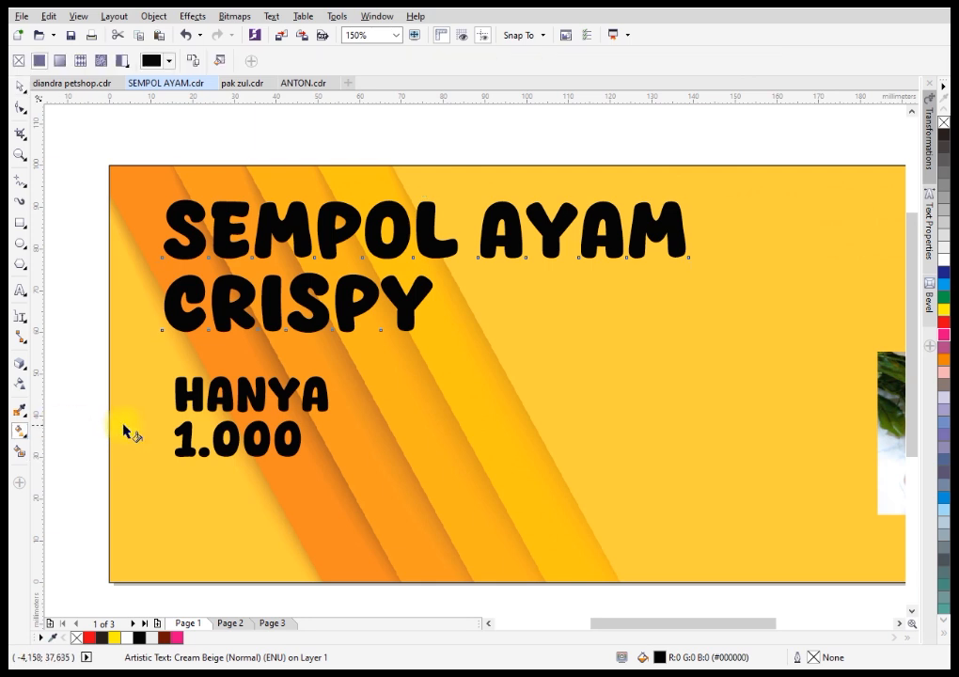
drag(351, 334, 353, 207)
Set the upper colour node of the heading's gradient to pure red, RGB 255, 0, 0 (#FF0000).
click(389, 204)
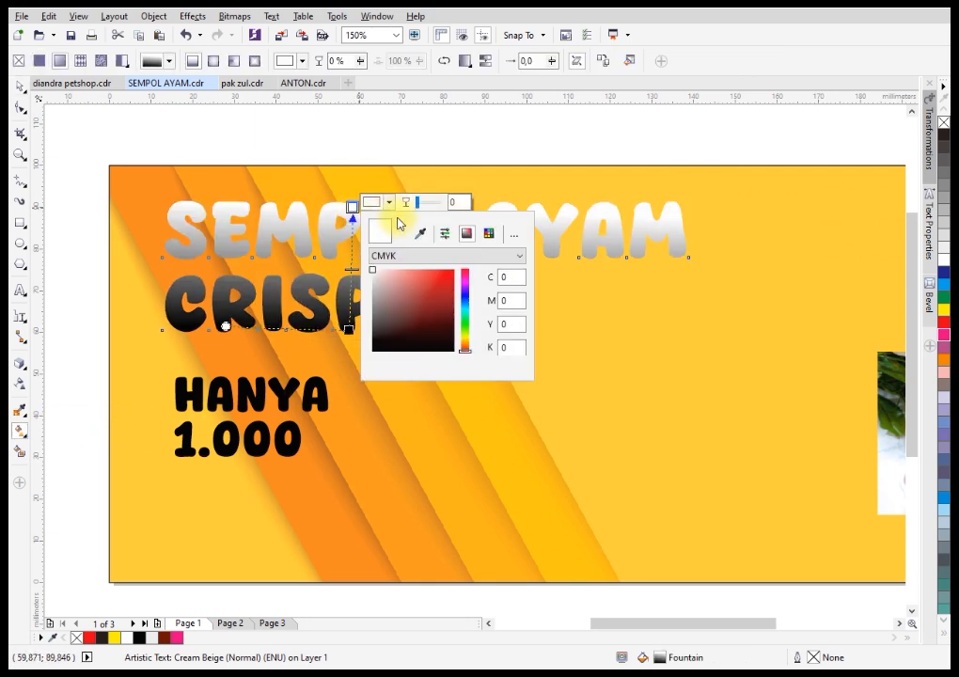
click(413, 258)
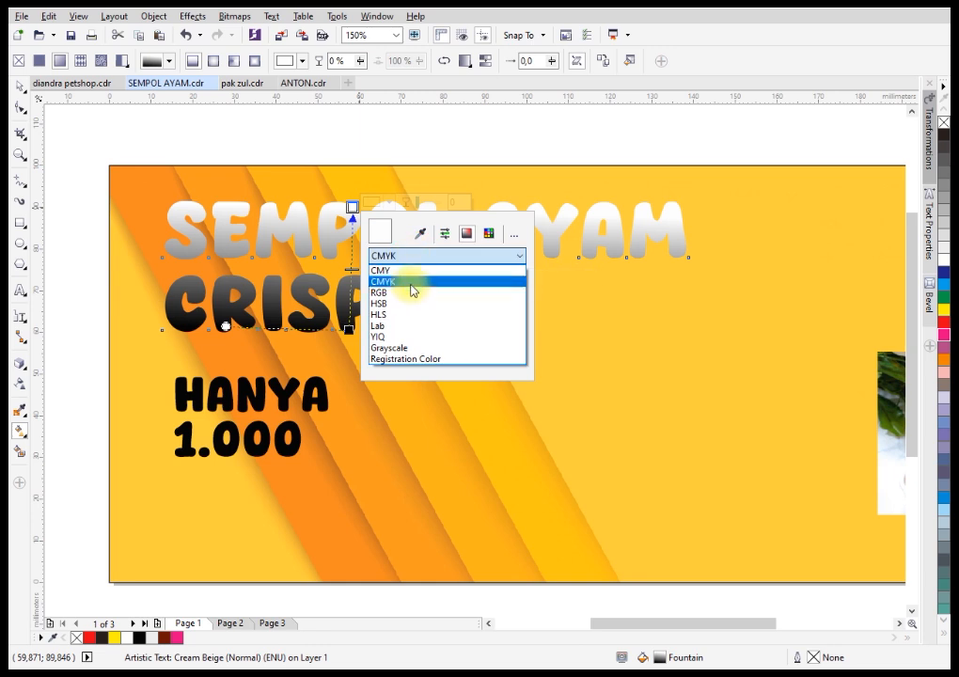
click(411, 279)
click(450, 278)
drag(450, 279, 455, 266)
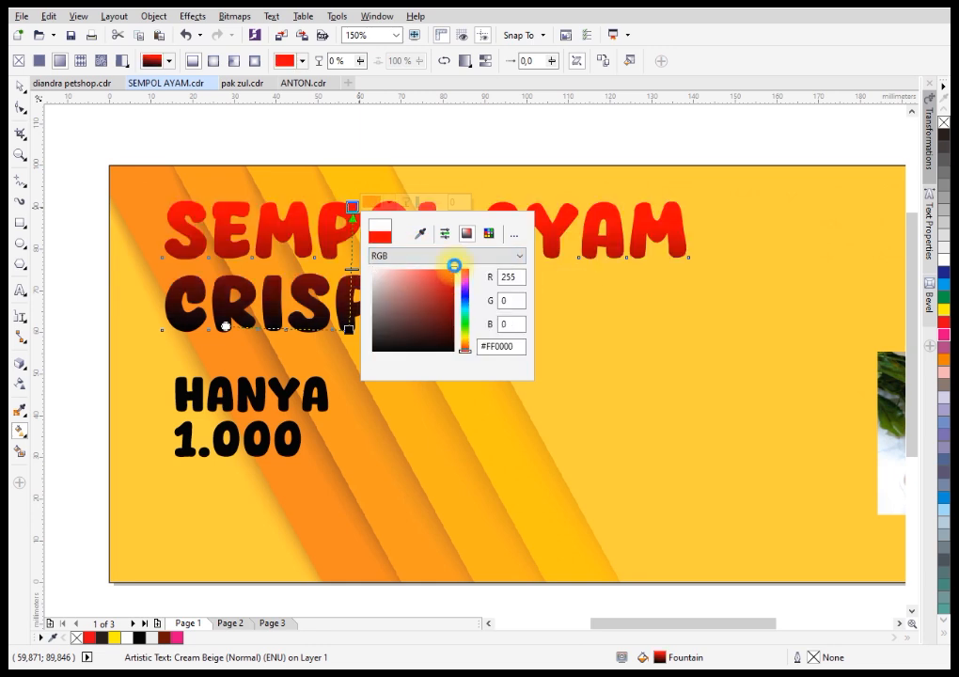
Set the lower colour node of the heading's gradient to golden yellow, RGB 235, 176, 0 (#EBB000).
click(347, 329)
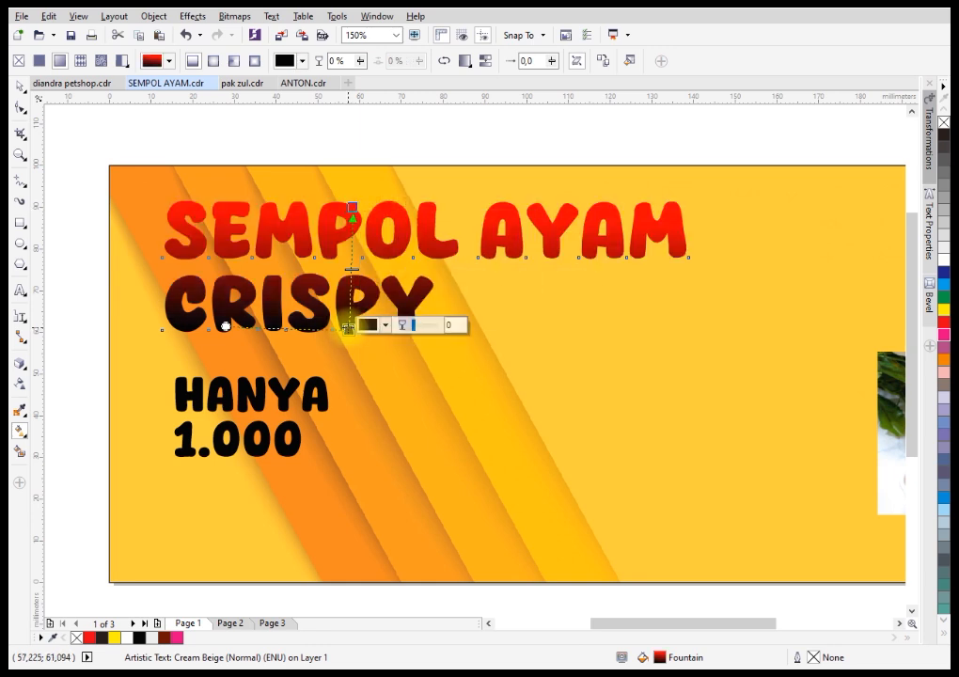
click(386, 329)
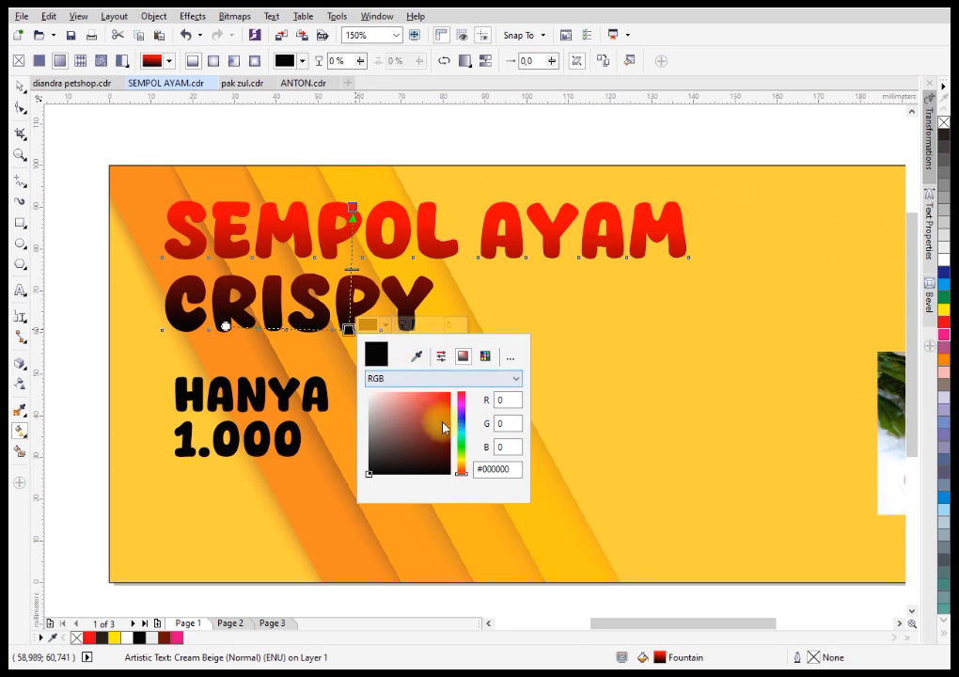
drag(464, 462, 461, 445)
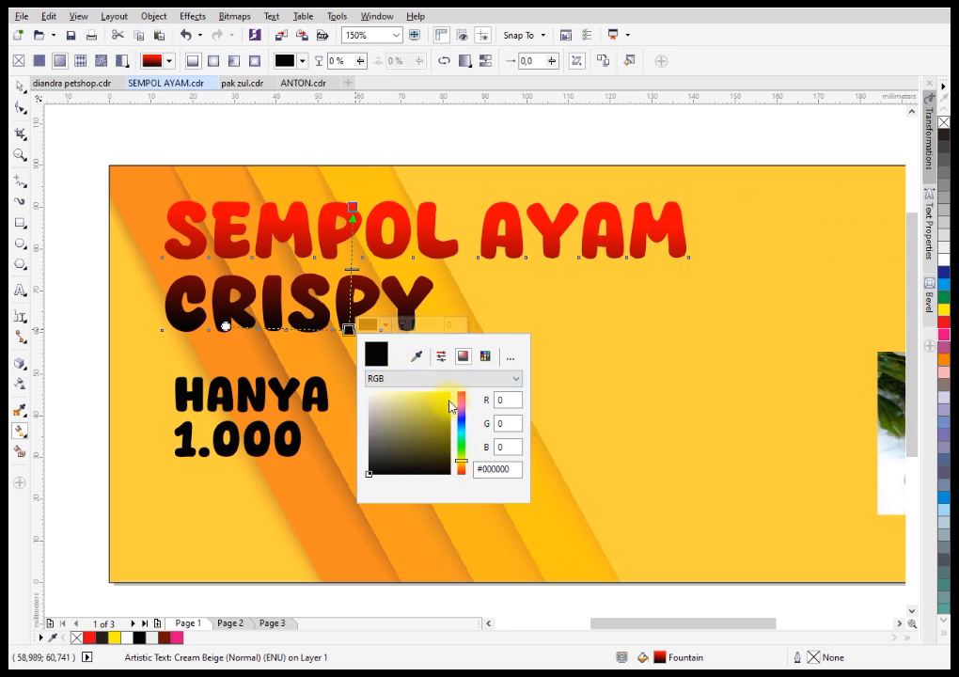
click(451, 406)
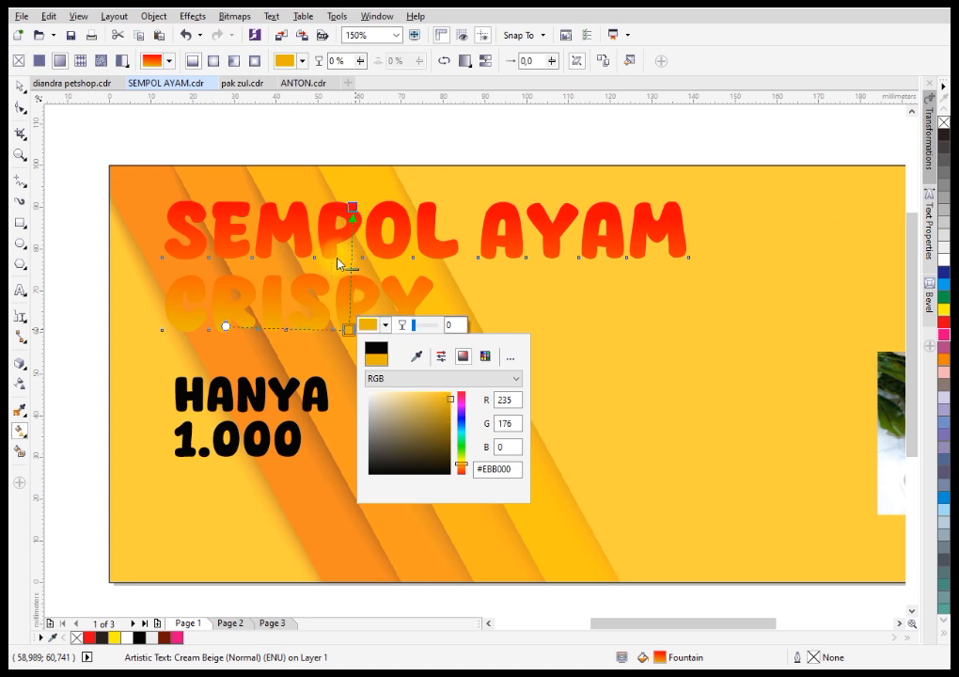
click(326, 249)
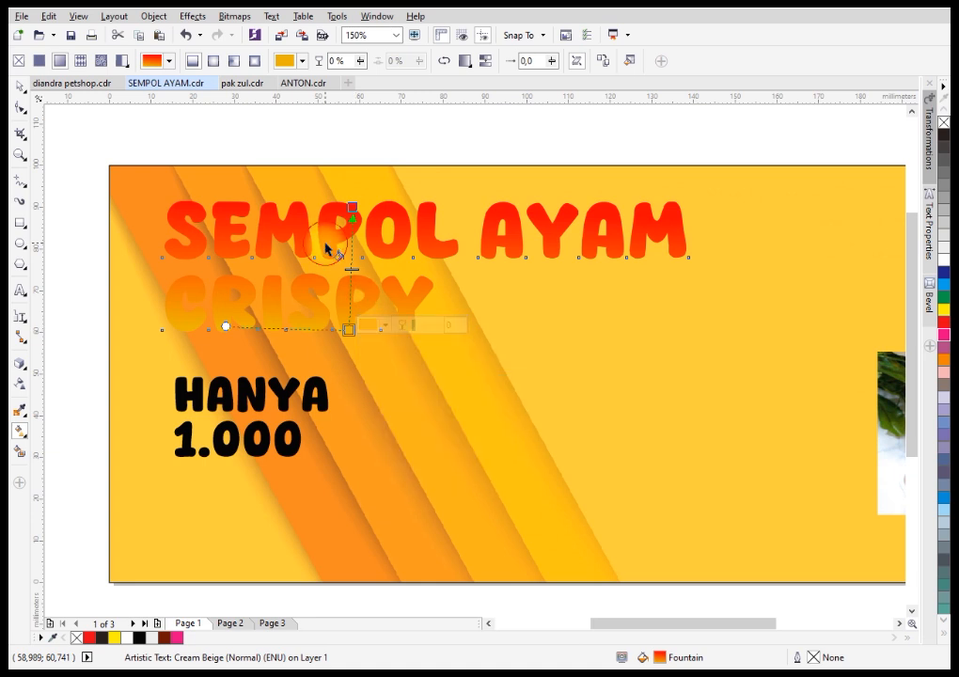
Add a one-step outside contour to the heading with the Contour tool and widen its offset to 1.232 mm.
click(25, 372)
click(52, 381)
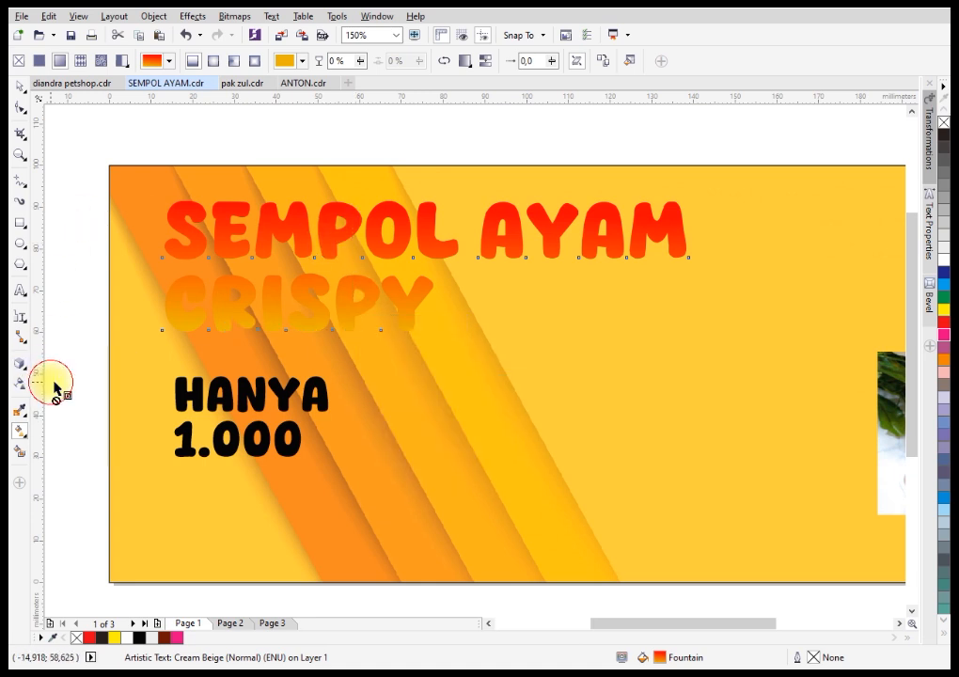
scroll(174, 205, up, 1)
drag(183, 216, 156, 192)
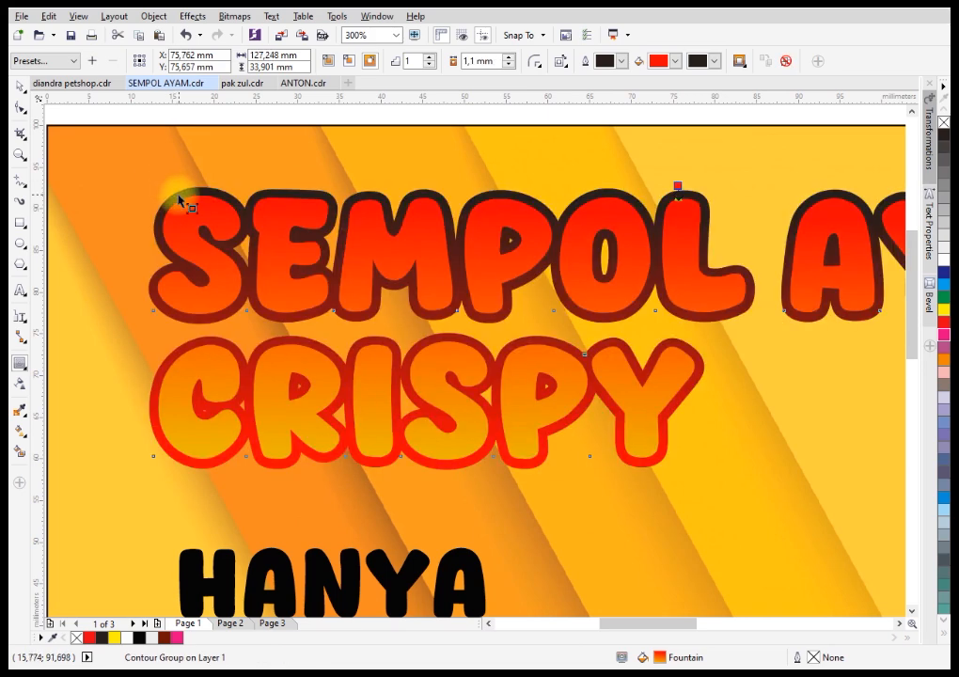
scroll(677, 189, up, 1)
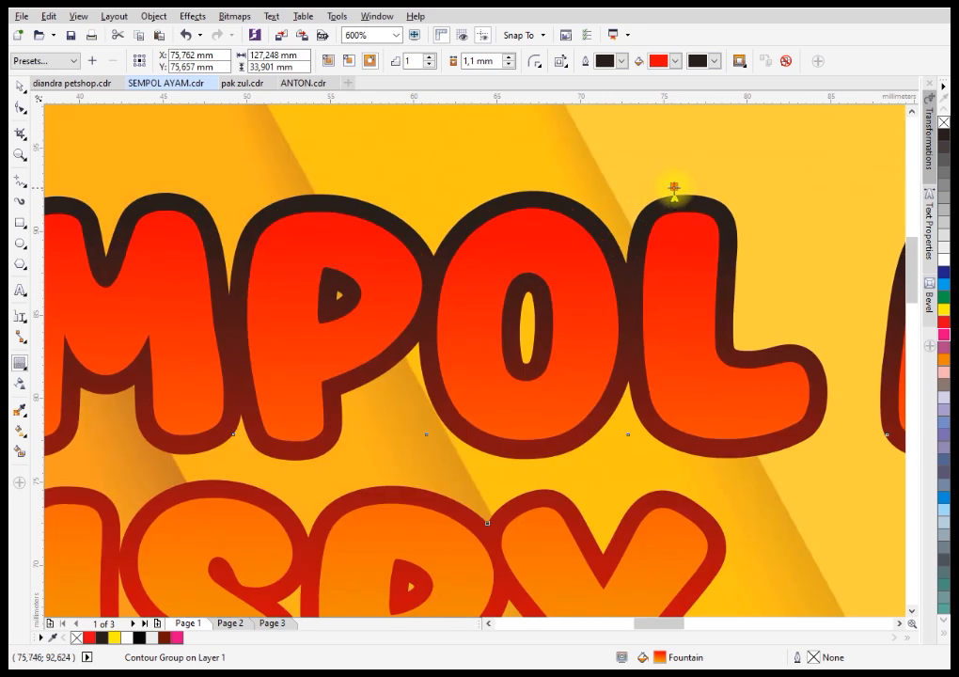
drag(668, 191, 673, 186)
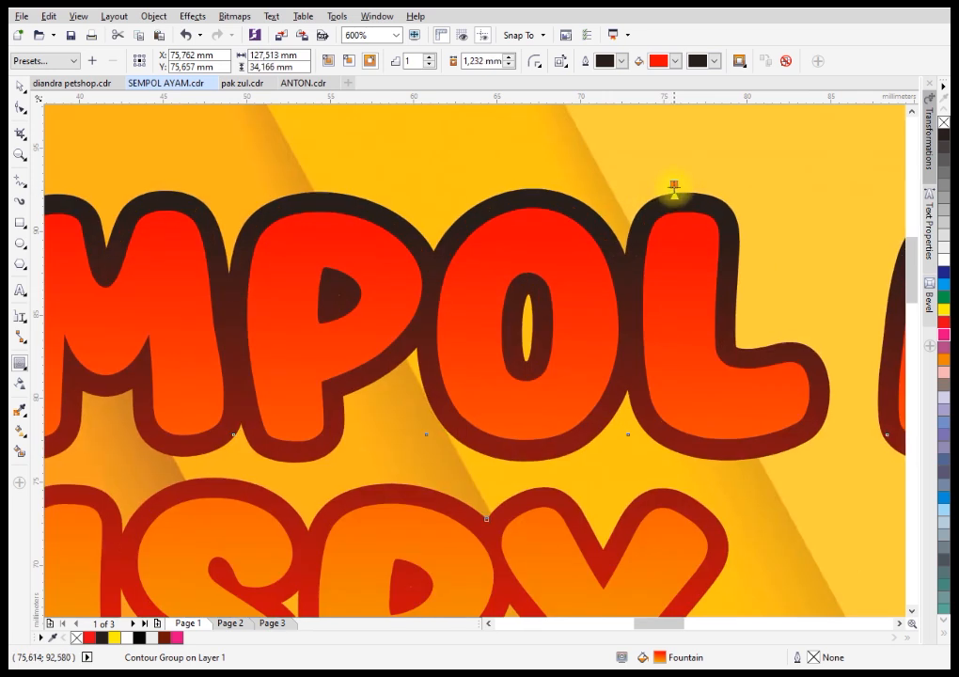
Break the heading's contour group apart and fill the separated outline shape with CMYK black, K 100.
right_click(688, 204)
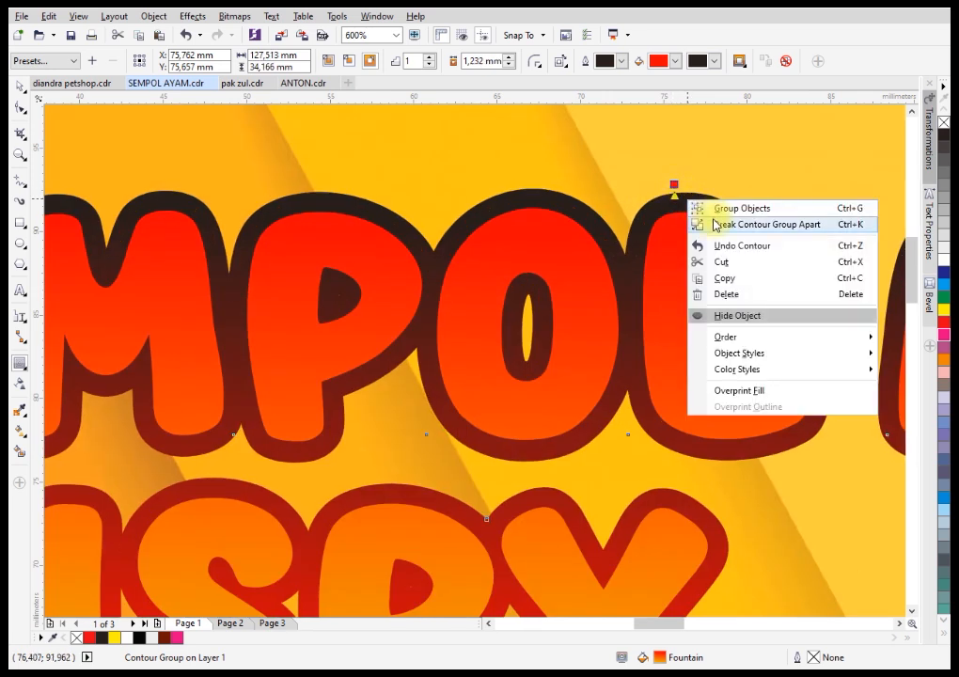
click(716, 225)
key(space)
click(713, 167)
click(710, 205)
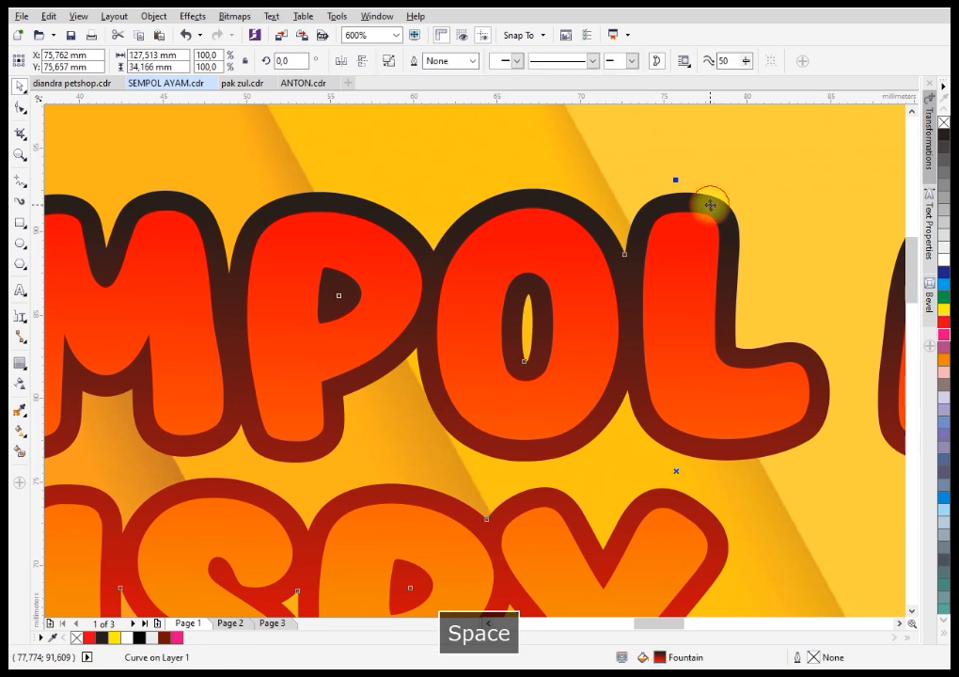
click(940, 141)
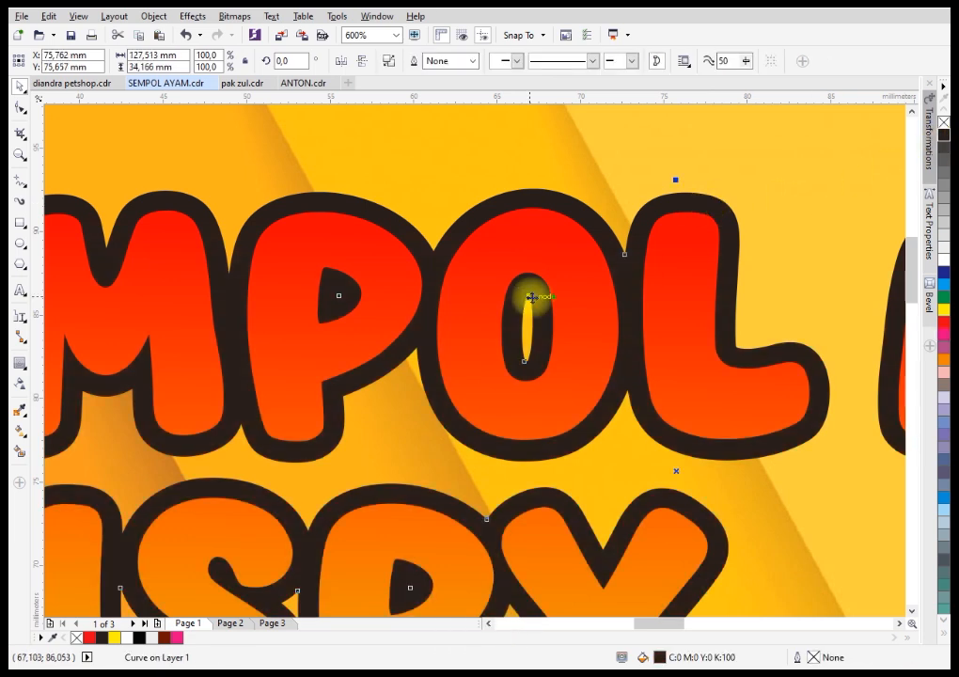
Change the outline shape's fill to a uniform RGB black, 0, 0, 0 (#000000).
key(F11)
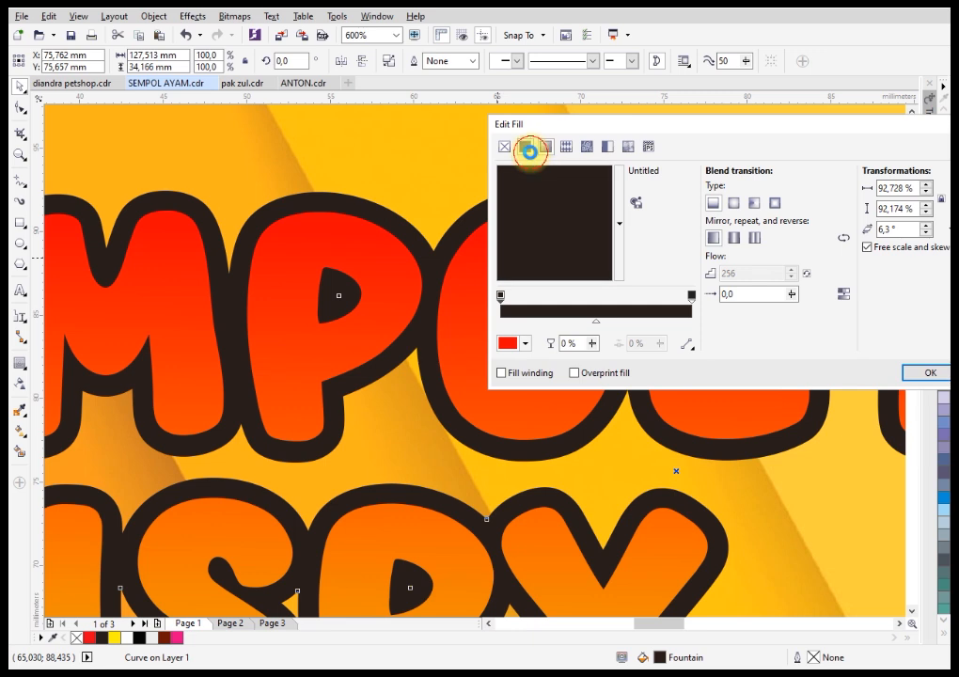
click(525, 146)
click(712, 263)
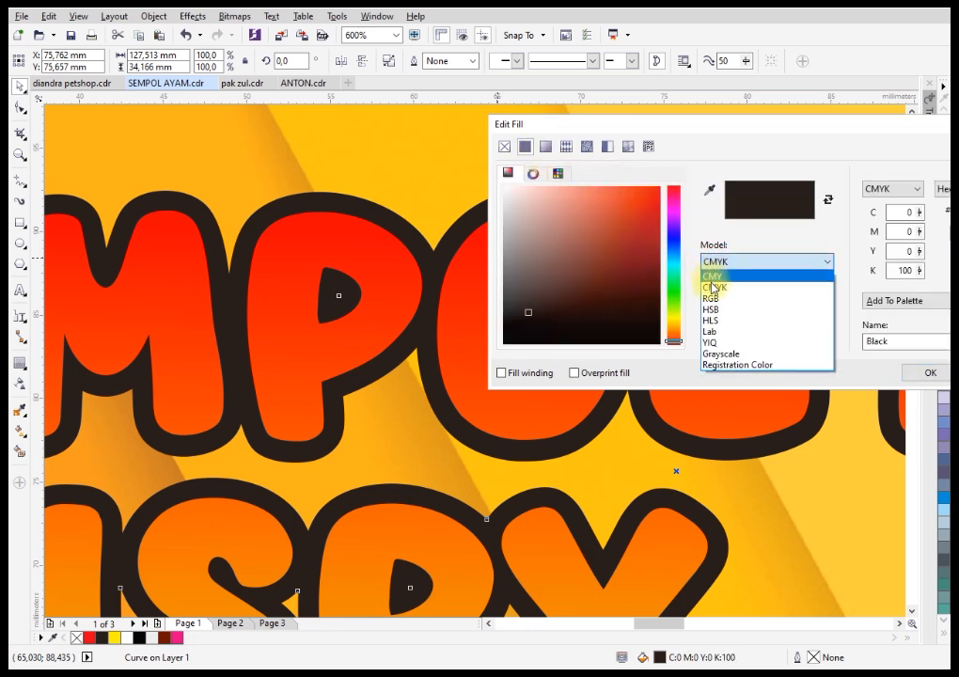
click(712, 286)
drag(625, 315, 678, 344)
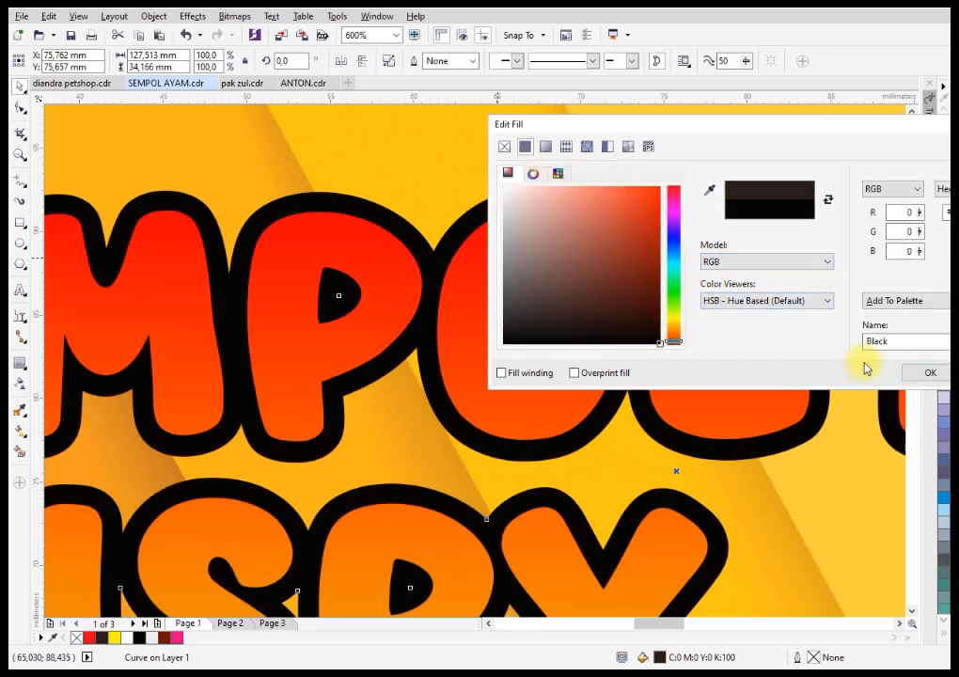
click(926, 376)
Add a one-step outside contour with an offset of 0.986 mm around the heading's black outline shape.
scroll(381, 188, down, 3)
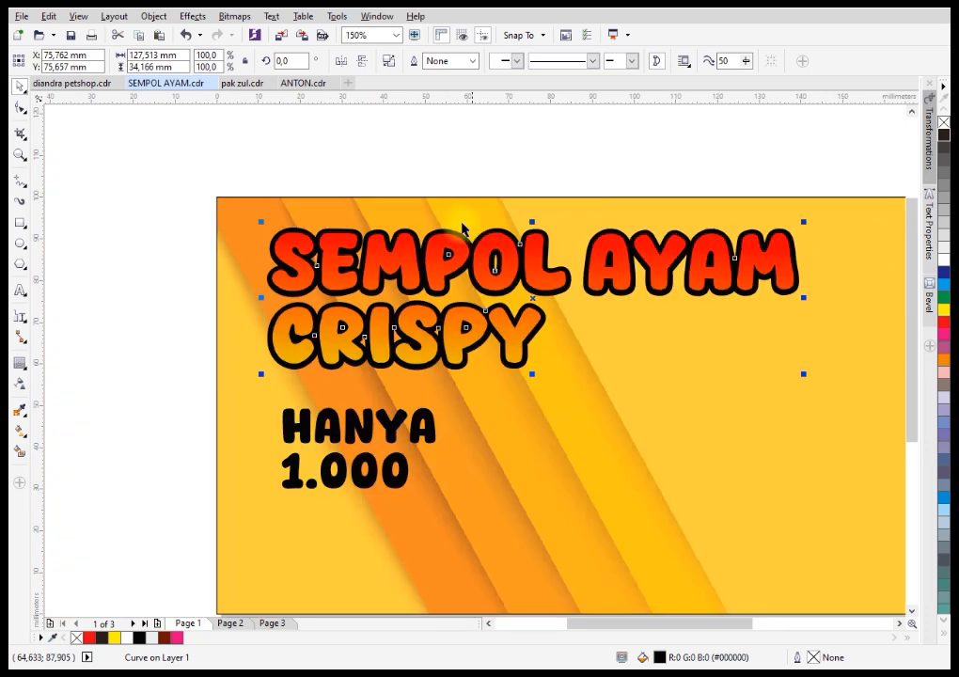
click(286, 226)
scroll(285, 228, up, 2)
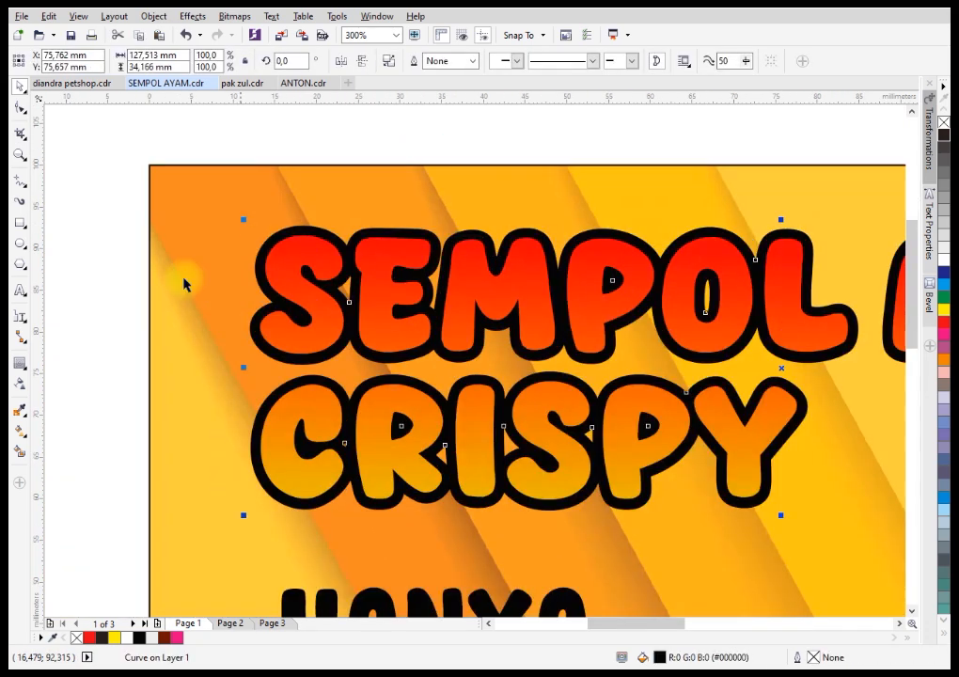
click(18, 364)
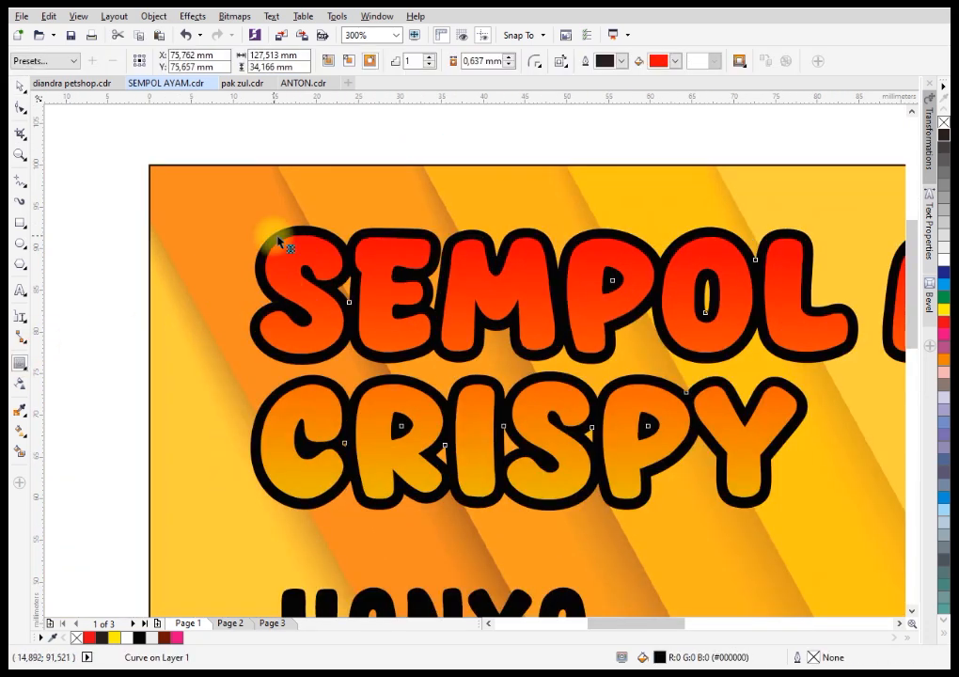
scroll(279, 244, up, 1)
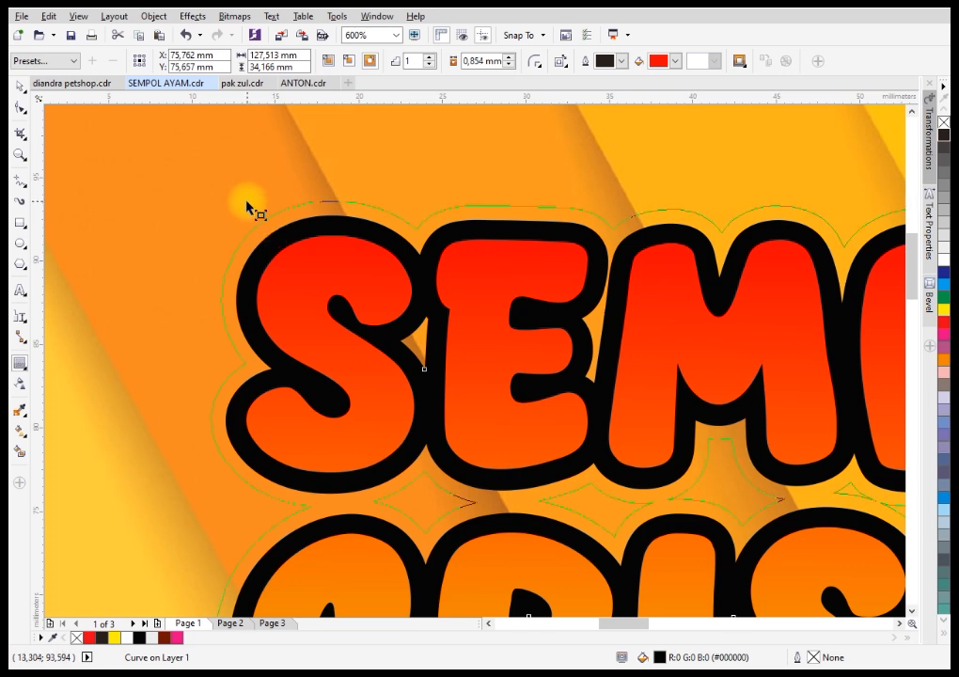
click(245, 202)
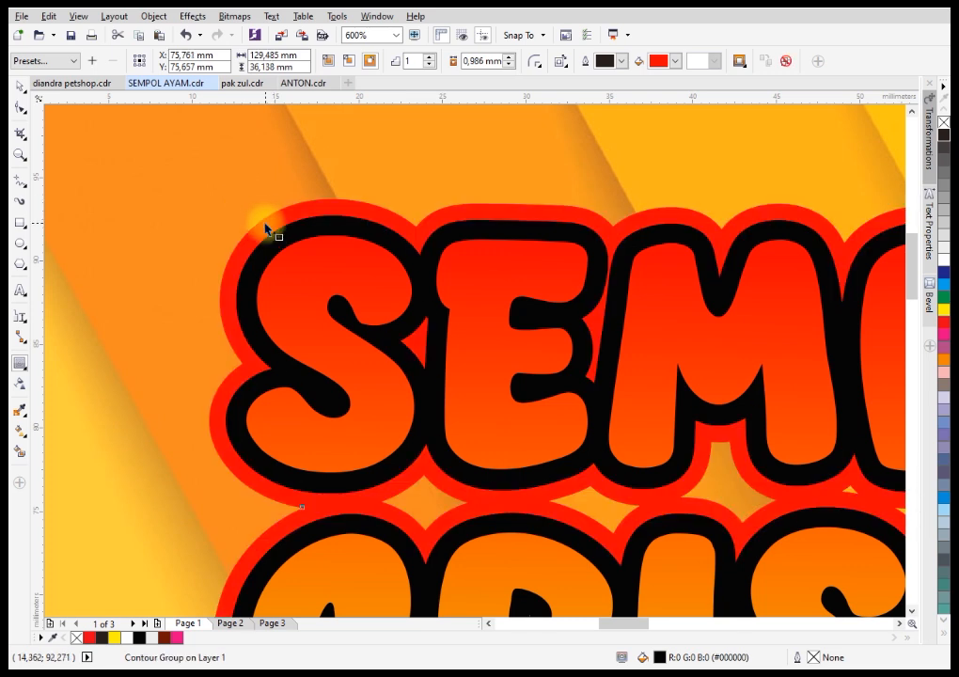
Break the second contour group apart and fill the separated outer shape with white.
right_click(270, 230)
click(279, 248)
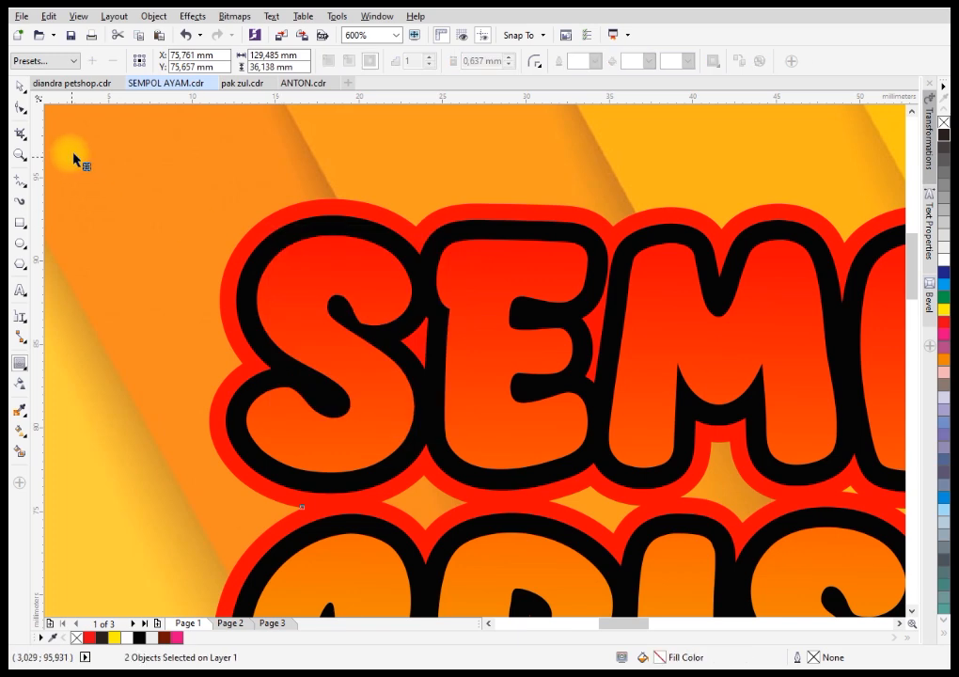
click(19, 87)
click(172, 155)
click(257, 229)
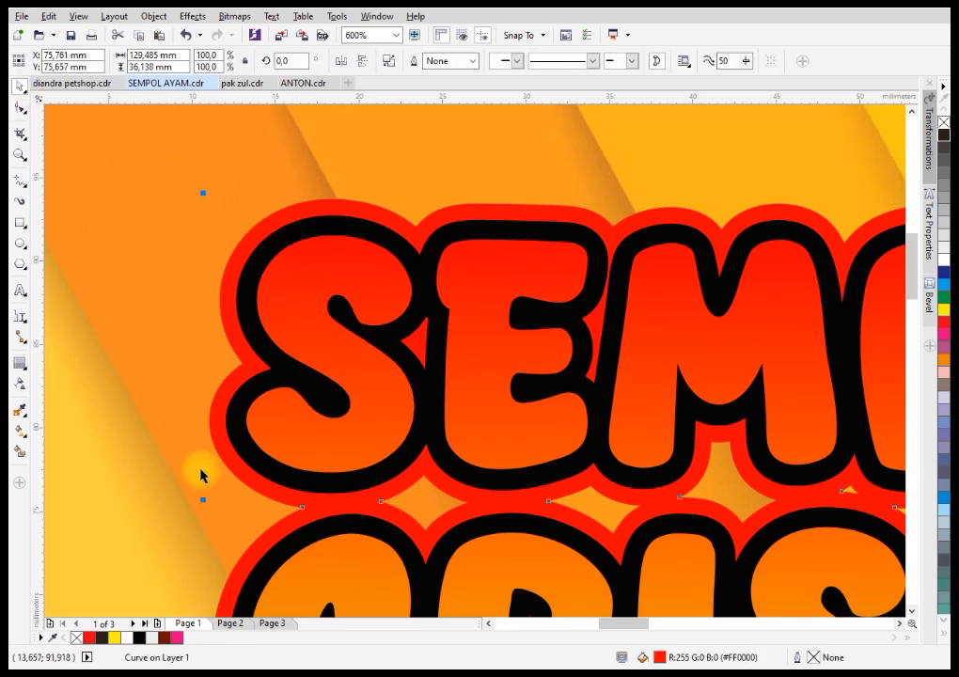
click(127, 637)
click(181, 321)
Add a one-step outside contour with an offset of 0.551 mm around the heading's white outline shape.
scroll(329, 221, down, 3)
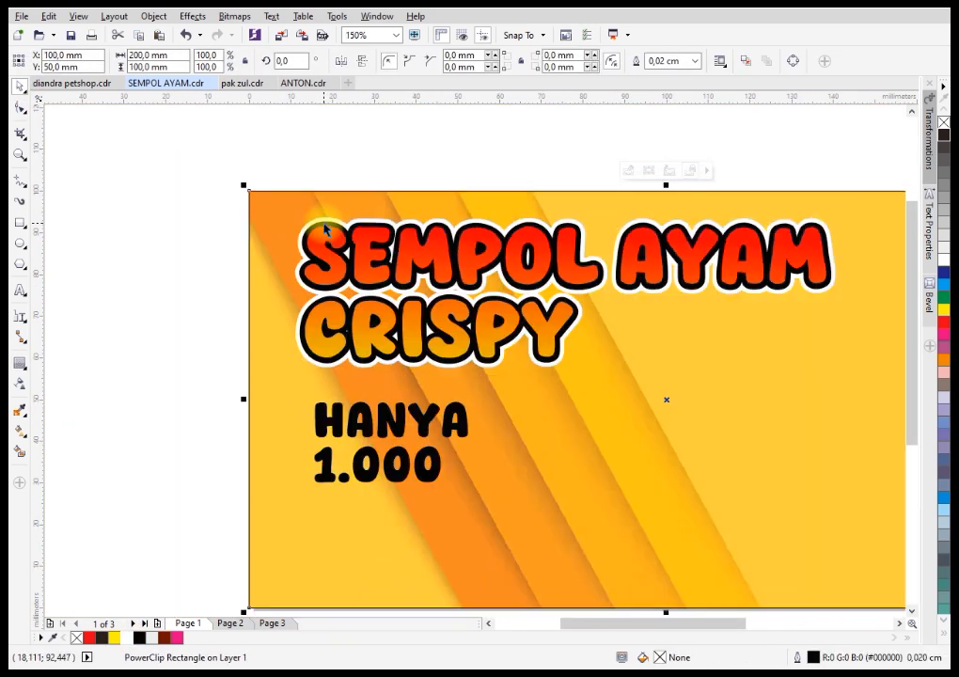
scroll(328, 227, up, 1)
click(319, 219)
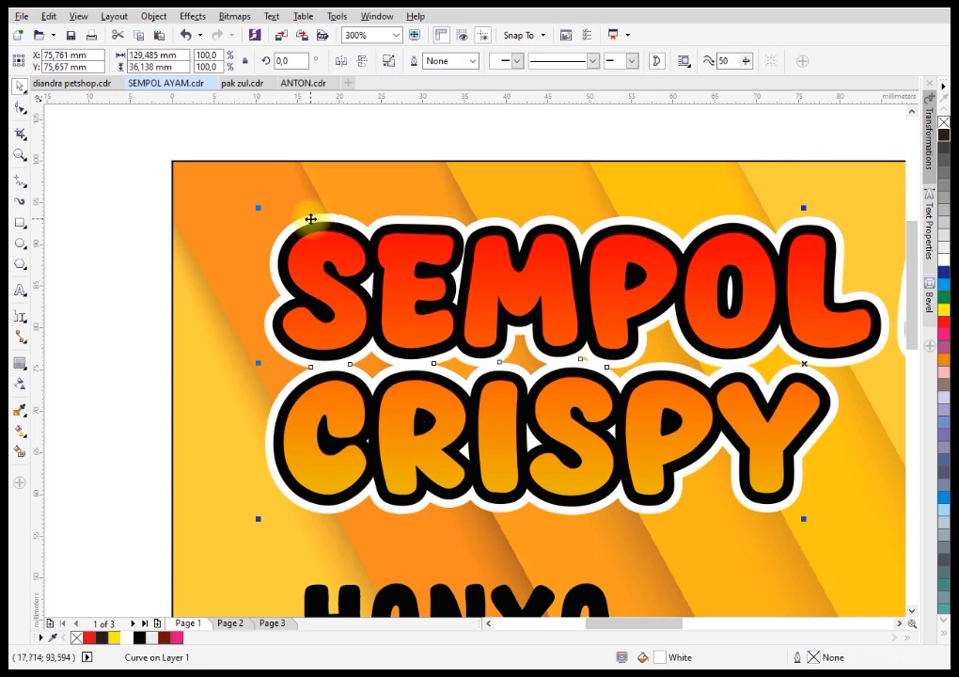
scroll(312, 216, up, 1)
click(19, 363)
scroll(287, 223, up, 1)
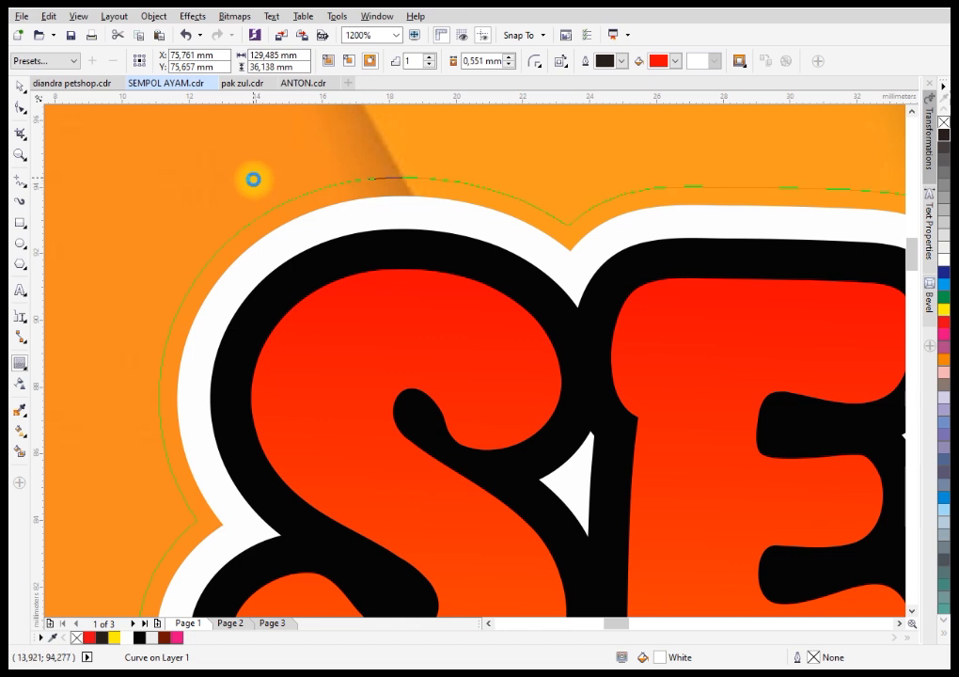
drag(253, 179, 256, 185)
Break the outermost contour group apart and fill the separated outer shape with yellow.
right_click(268, 218)
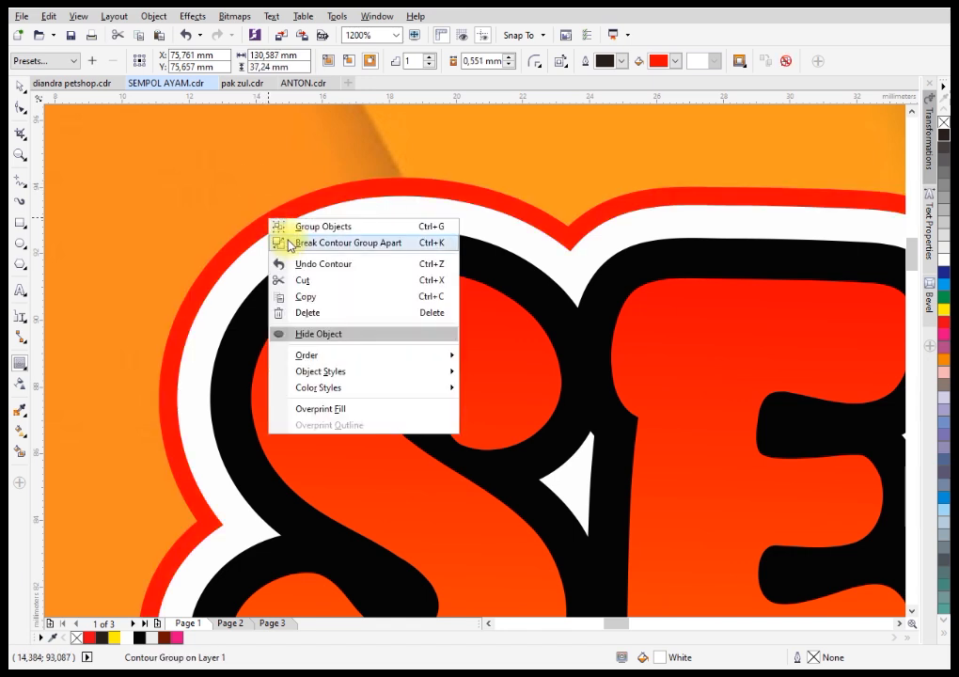
click(291, 243)
click(19, 86)
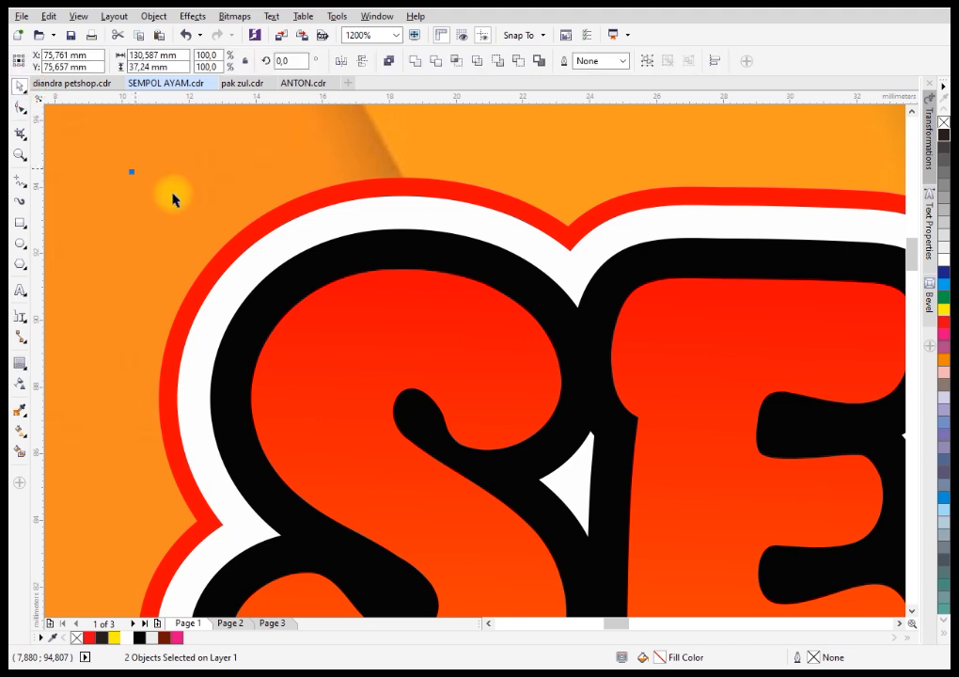
click(183, 206)
click(201, 292)
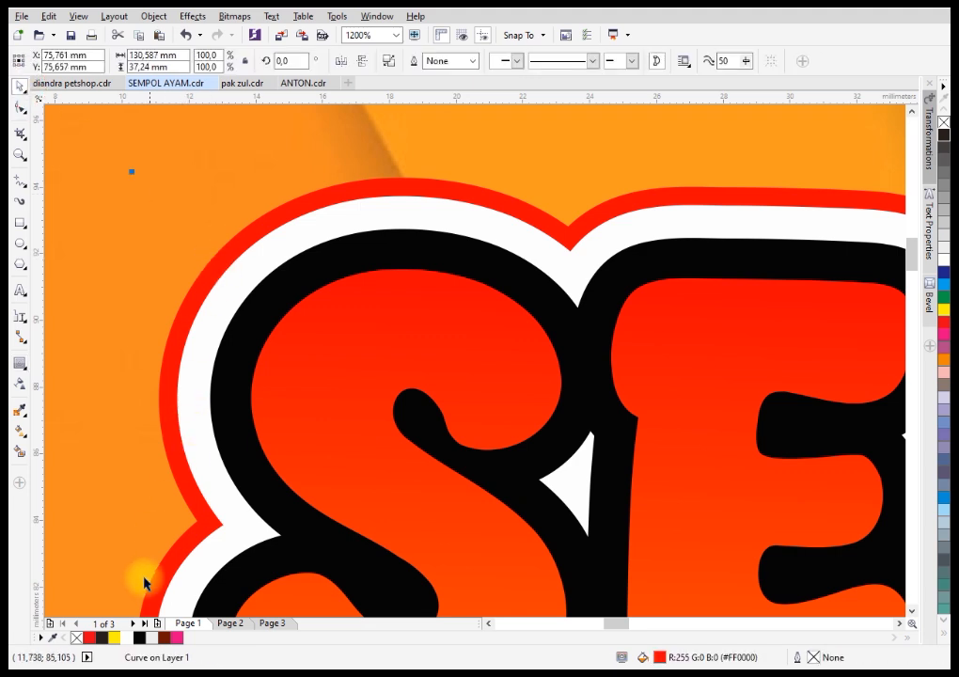
click(116, 639)
scroll(273, 322, down, 5)
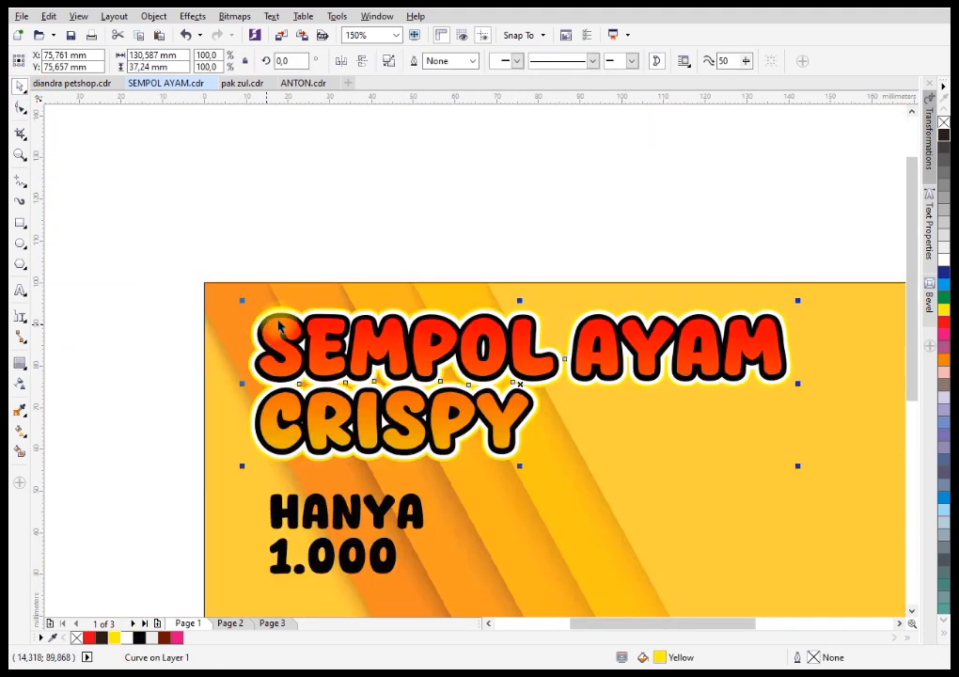
key(Escape)
Add a one-step inside contour with an offset of 0.466 mm to the heading text.
scroll(564, 367, down, 1)
scroll(496, 357, up, 4)
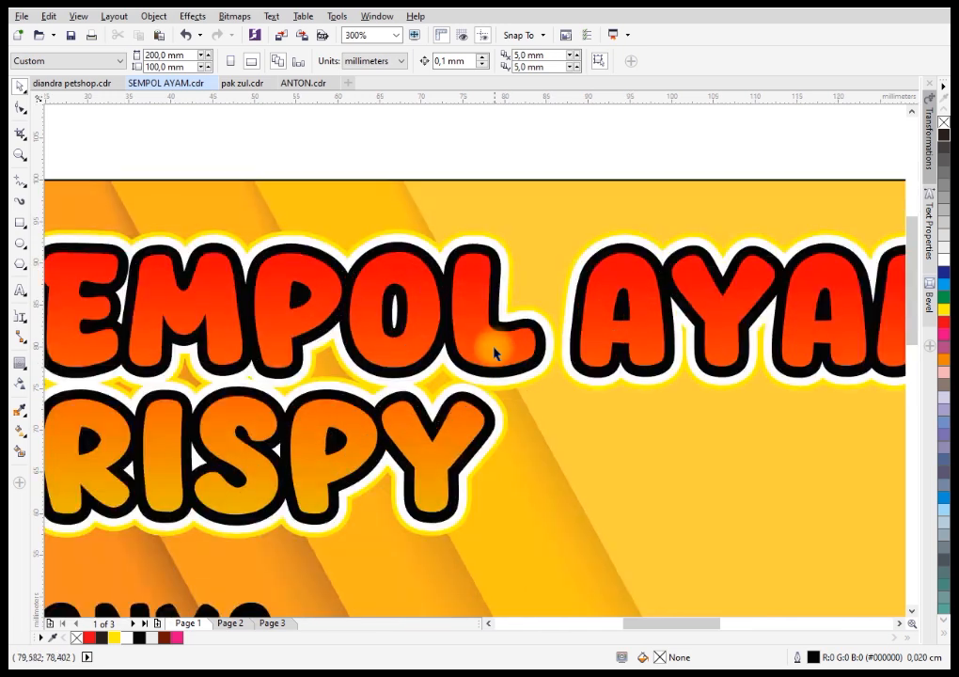
click(493, 344)
click(20, 366)
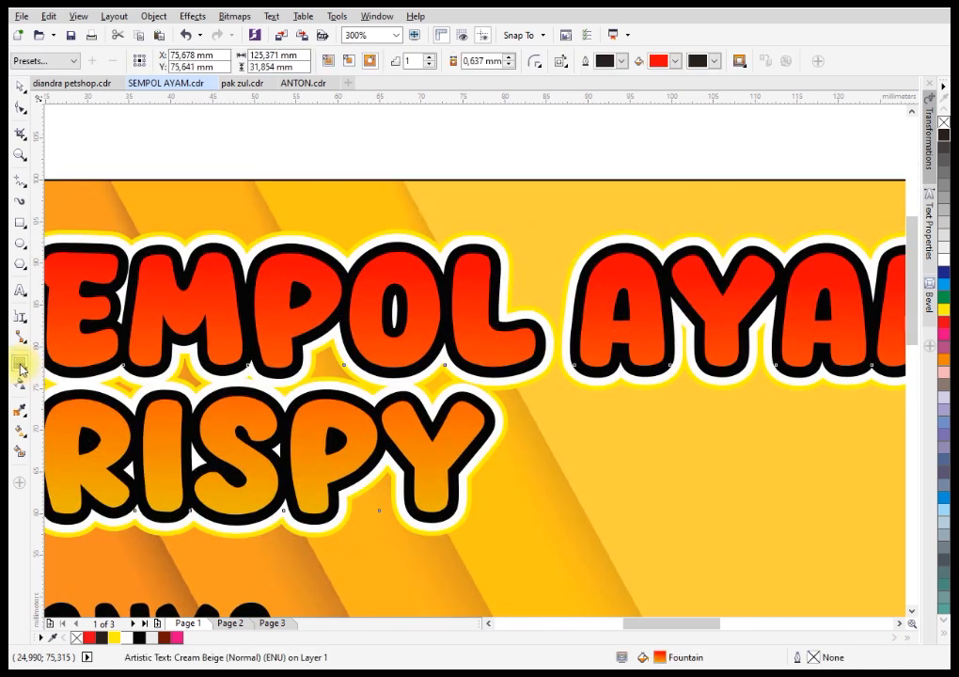
click(19, 365)
click(62, 380)
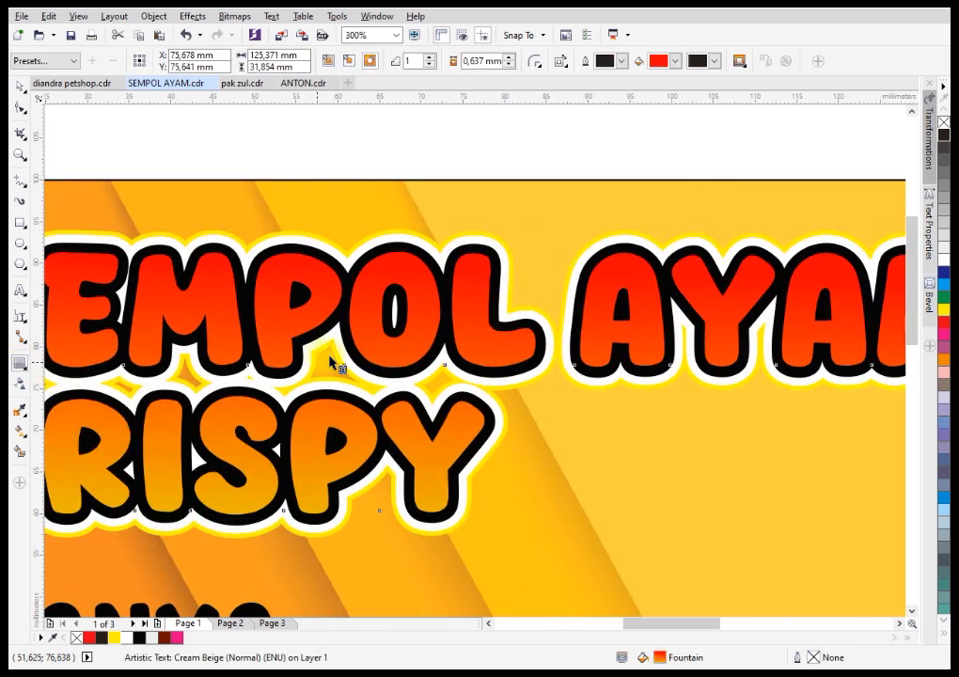
drag(473, 259, 477, 259)
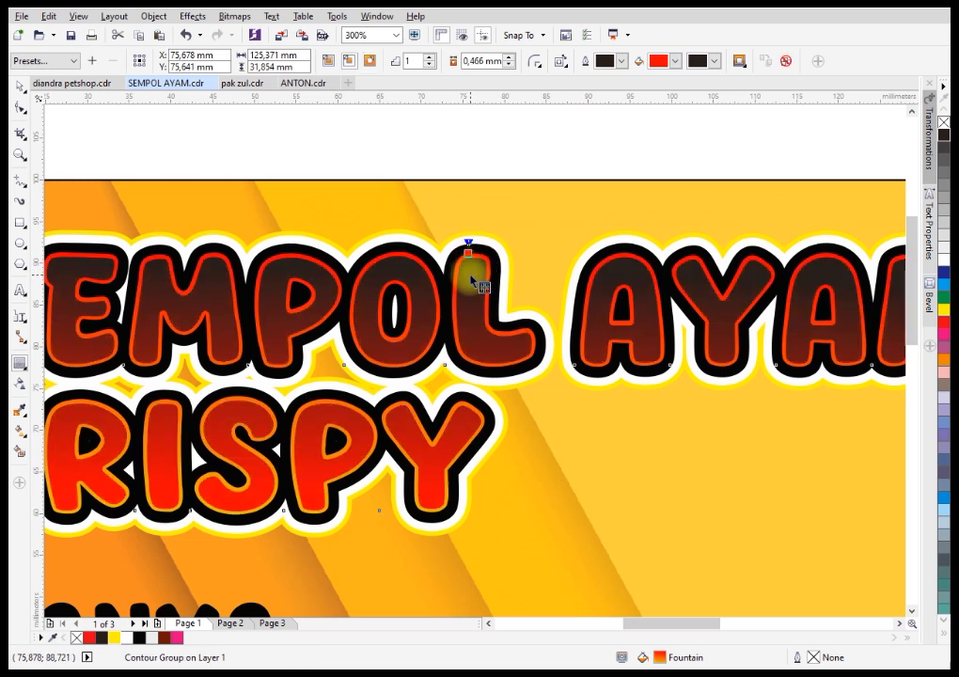
Break the inside contour apart from the heading text and clear the selection.
right_click(470, 276)
click(485, 298)
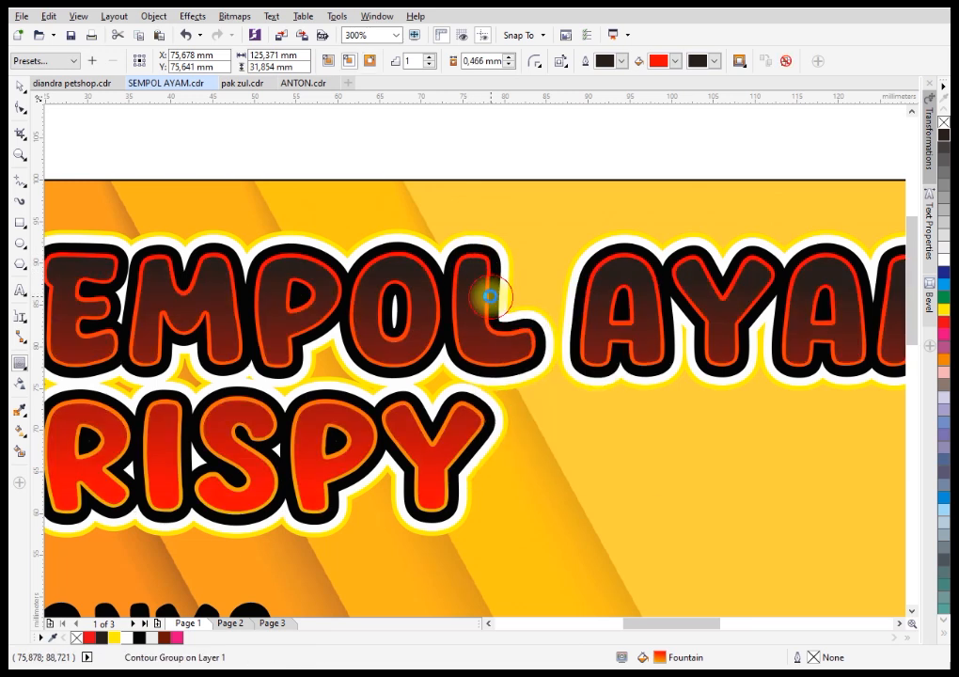
click(21, 94)
click(411, 171)
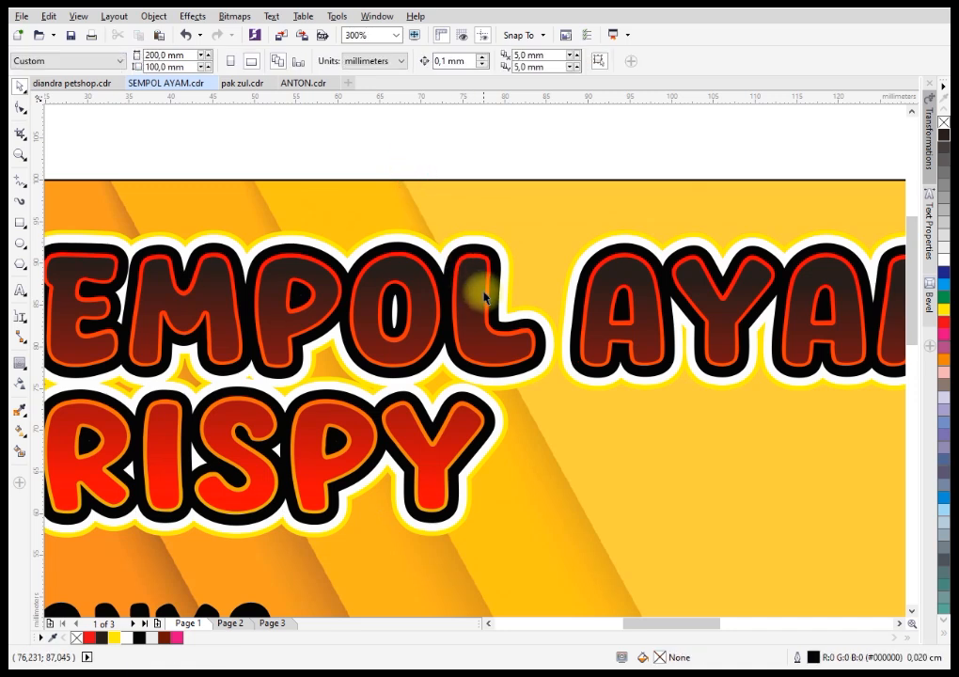
Duplicate the inner fill shape of the heading and shift the copy about 0.8 mm downward.
scroll(475, 282, up, 2)
click(473, 249)
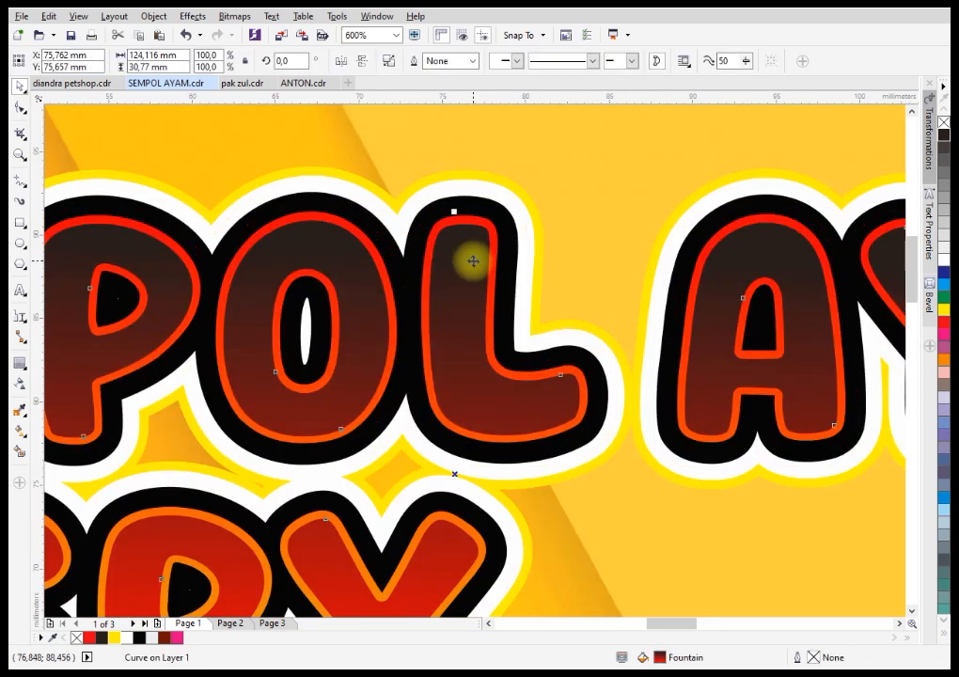
key(ctrl+c)
key(ctrl+v)
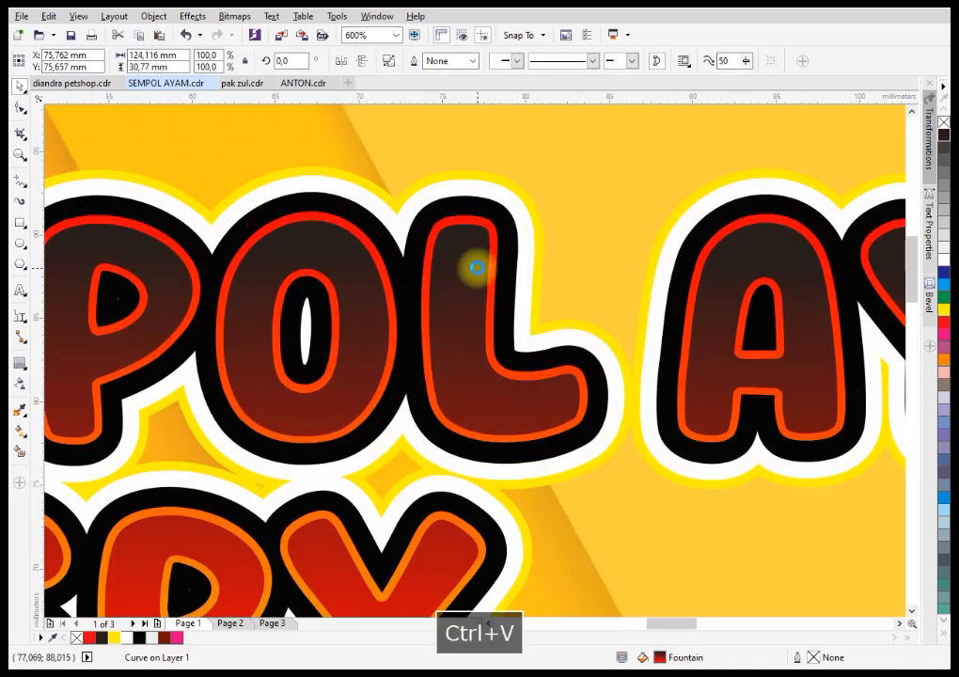
drag(475, 246, 474, 259)
Subtract the shifted copy from the original inner shape to leave thin highlights on the heading letters, filled white.
shift+click(489, 184)
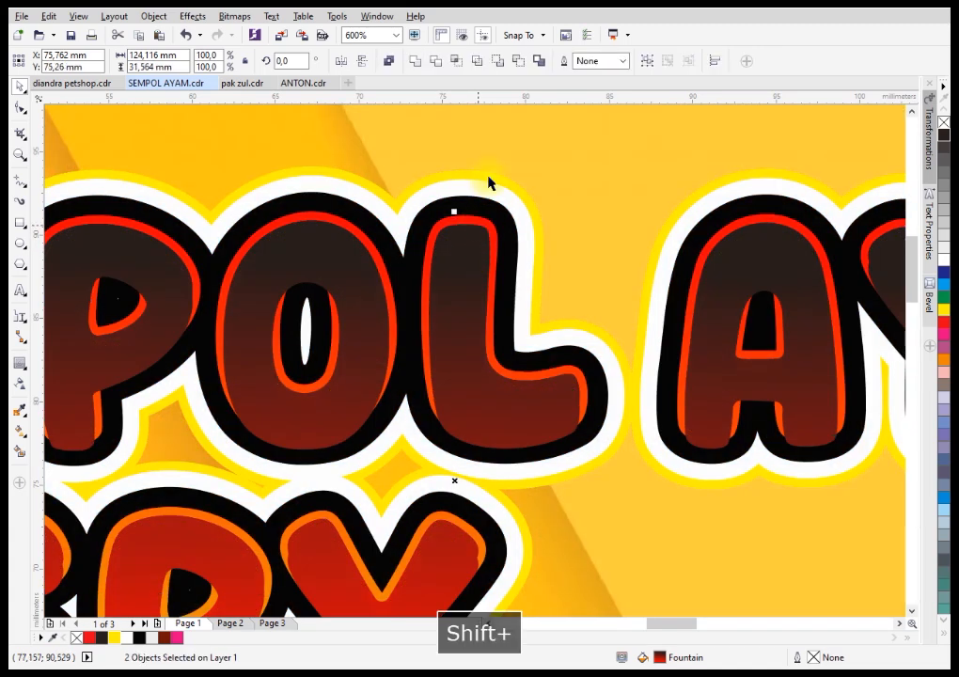
click(520, 63)
scroll(505, 205, down, 2)
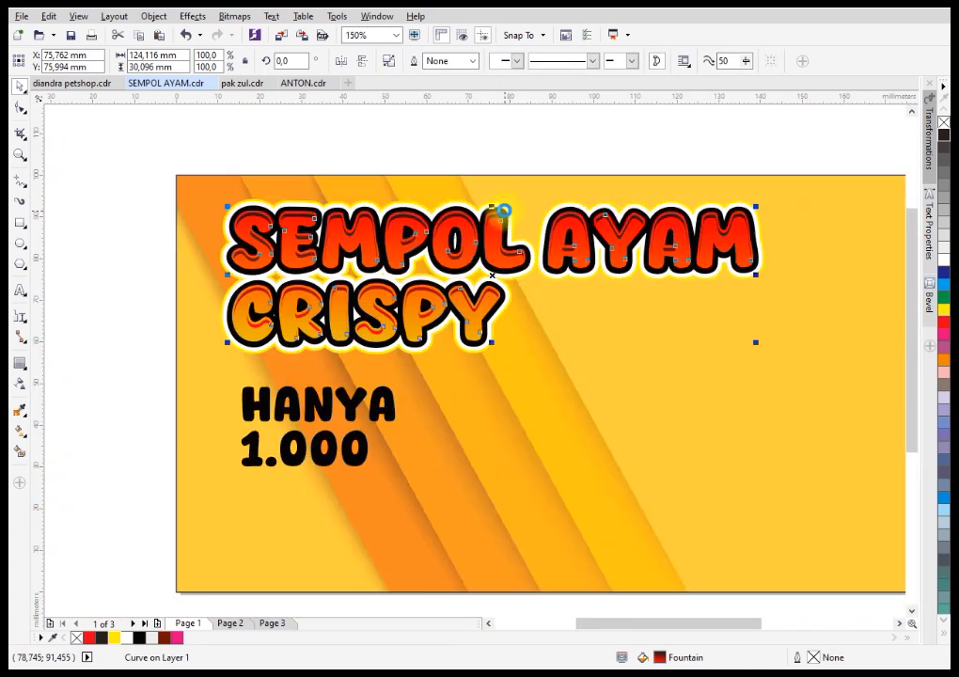
click(746, 158)
Select the "HANYA 1.000" text and move it down, away from the heading.
scroll(470, 270, down, 1)
drag(291, 331, 438, 392)
drag(413, 351, 419, 392)
Select all heading pieces, stretch them vertically to a height of about 46 mm and move them slightly to the left.
drag(289, 224, 625, 348)
drag(468, 328, 479, 345)
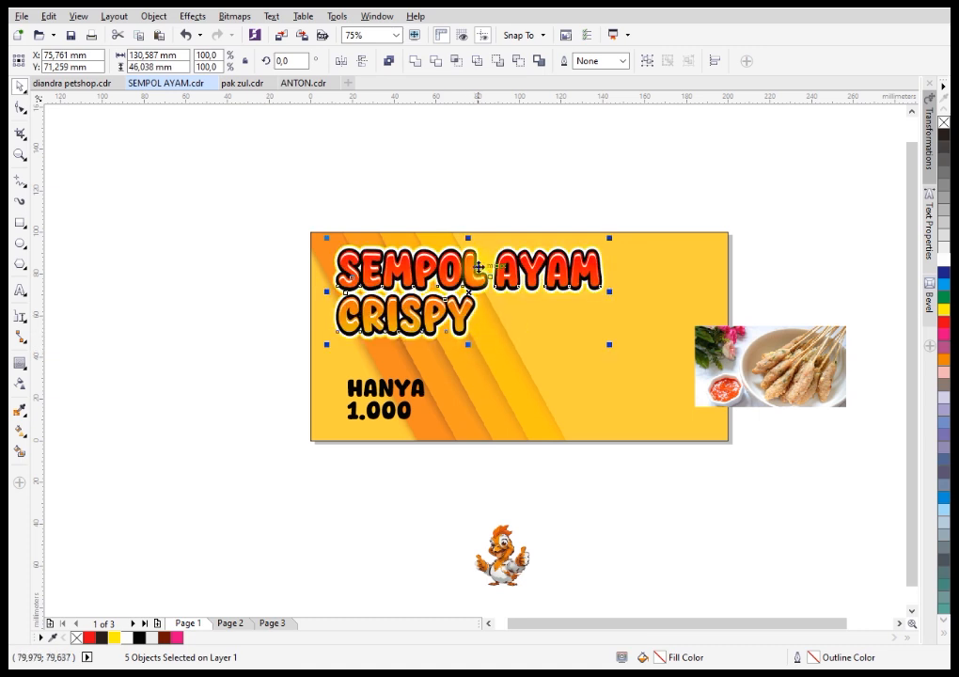
scroll(479, 268, up, 2)
drag(459, 270, 444, 268)
click(439, 158)
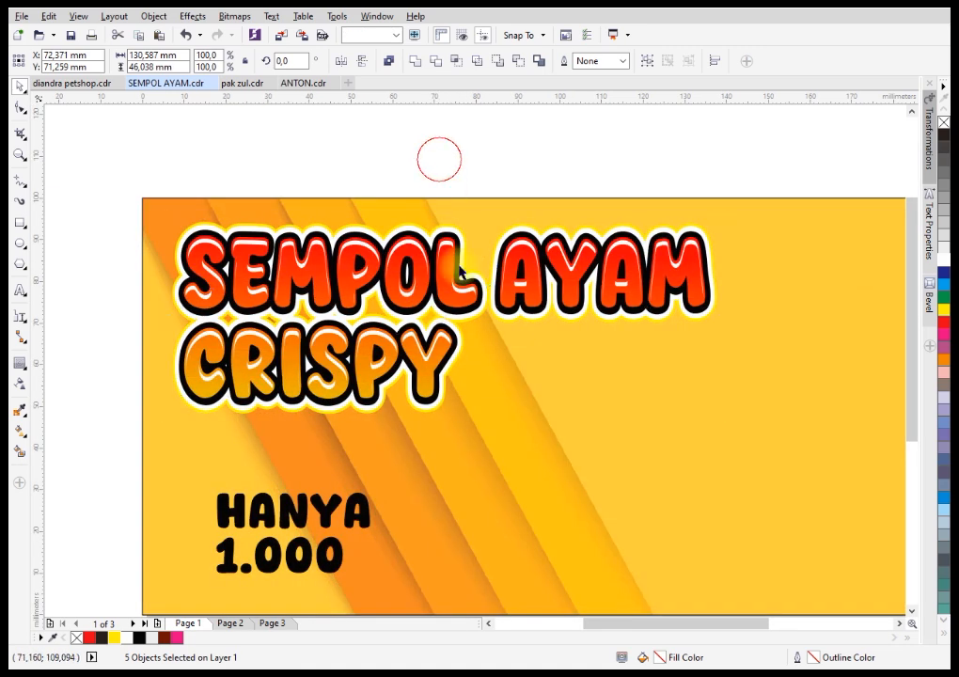
Undo the trial shift of the heading's yellow outer outline and extrude that outline downward with a depth of 20.
scroll(435, 411, up, 2)
click(442, 420)
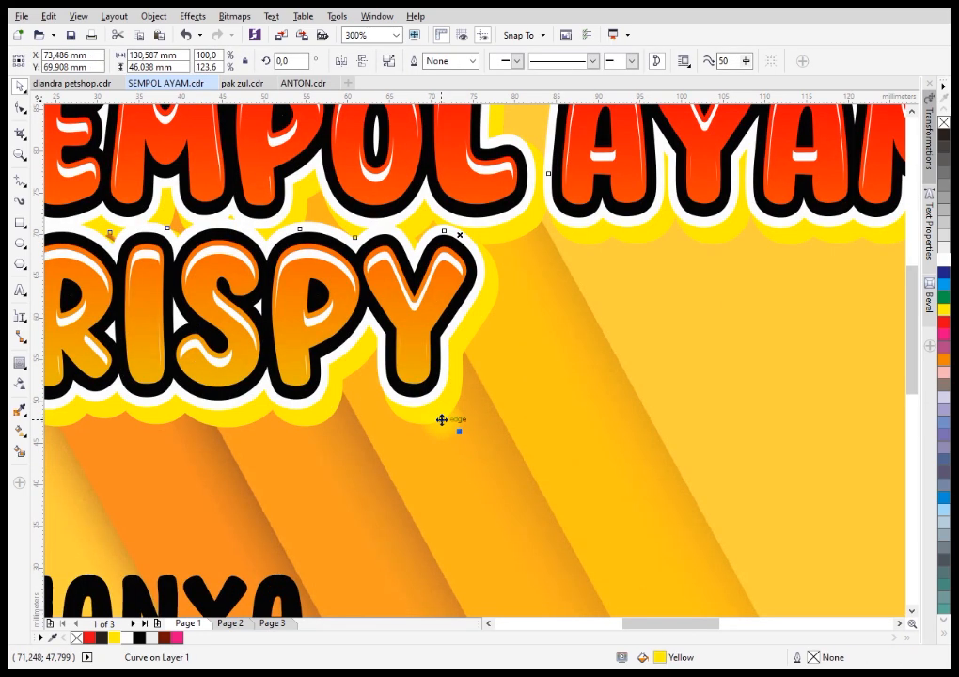
key(ctrl+z)
click(26, 371)
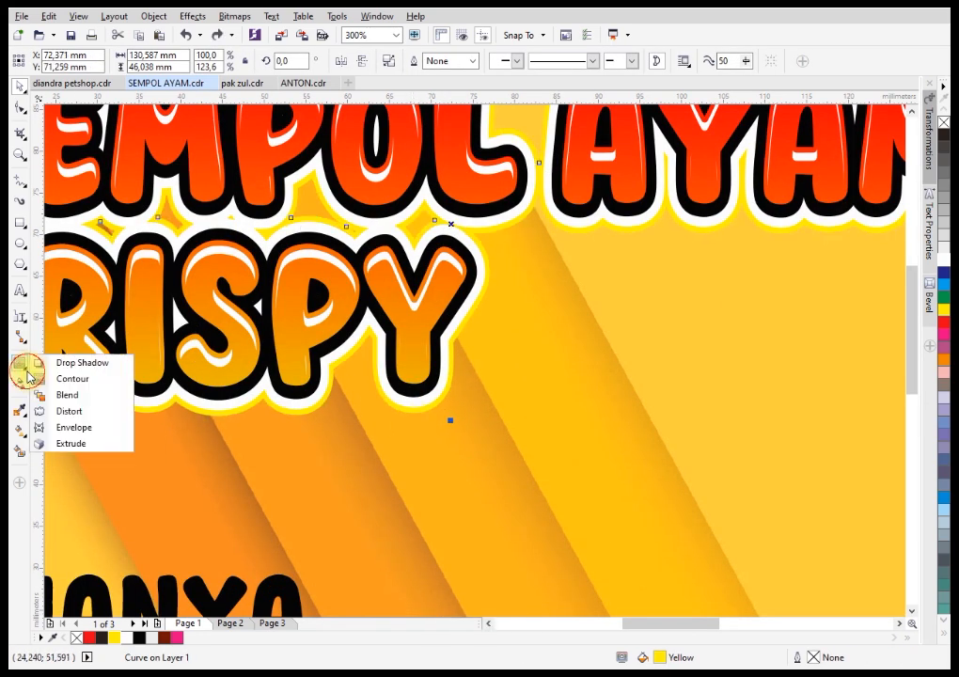
click(69, 444)
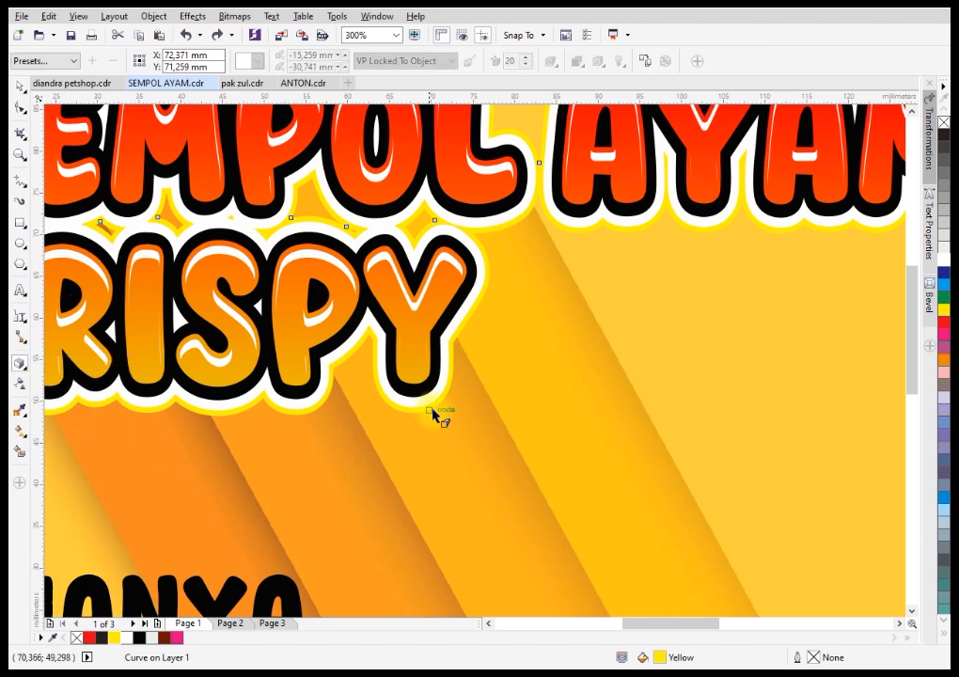
drag(434, 411, 443, 506)
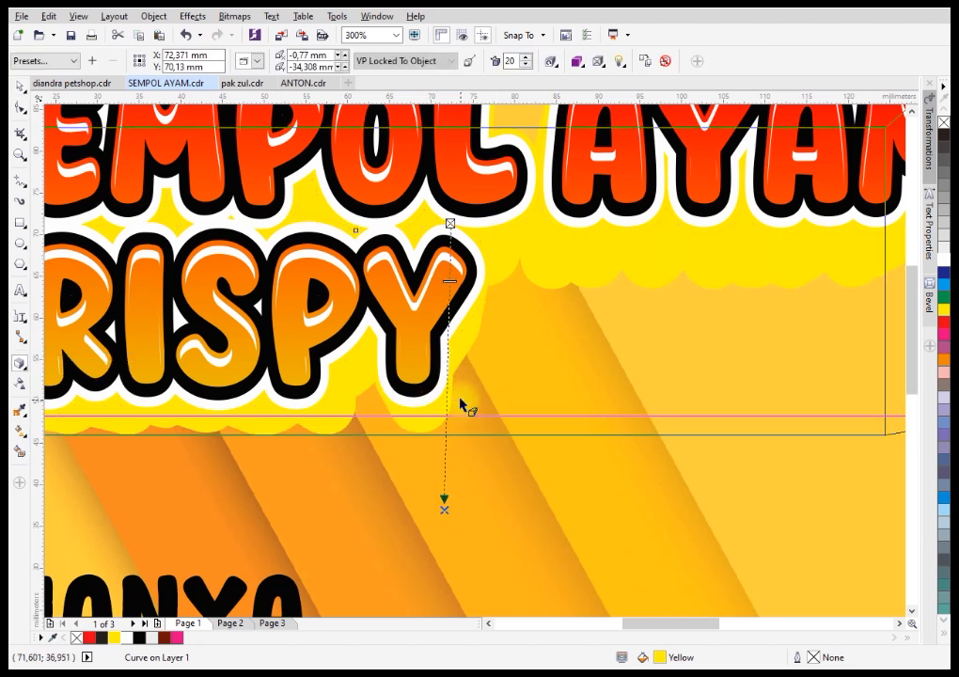
Switch the extrusion's colouring to shading and set its starting colour to red.
click(580, 66)
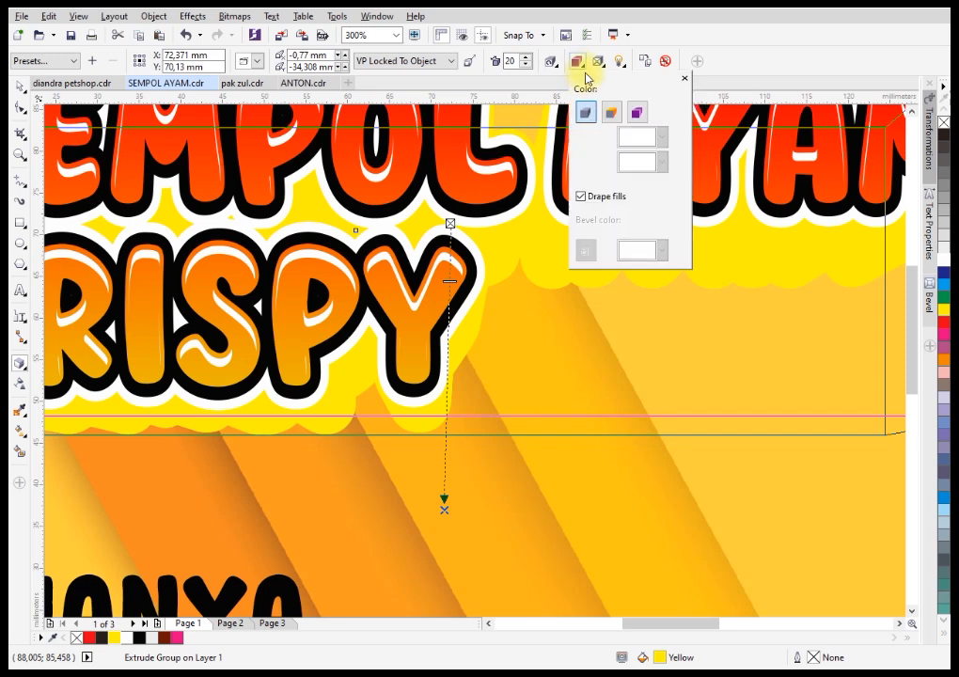
click(637, 114)
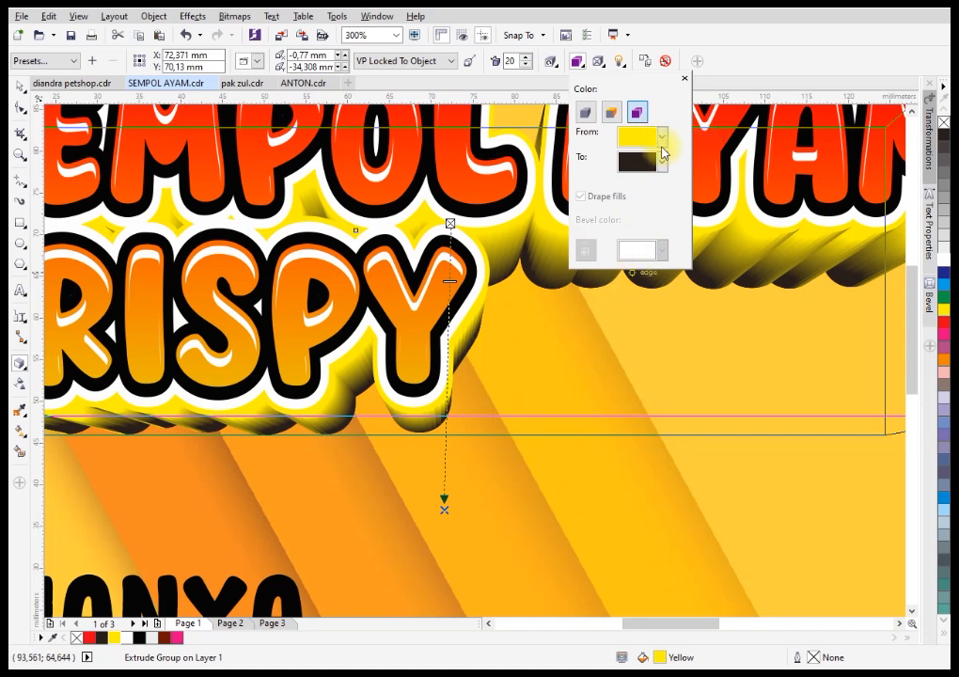
click(662, 140)
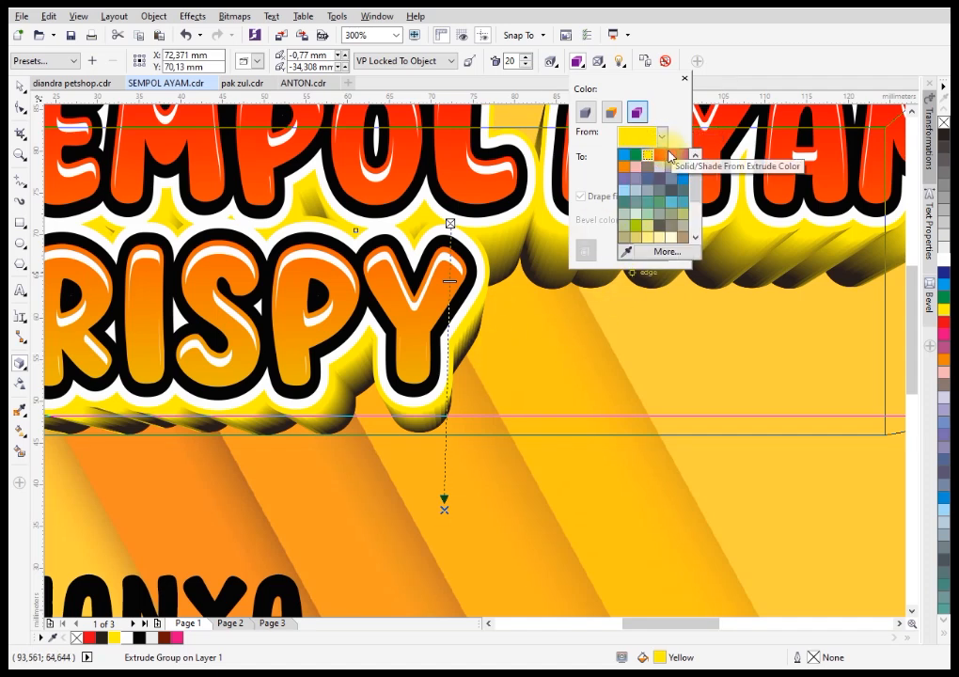
click(659, 154)
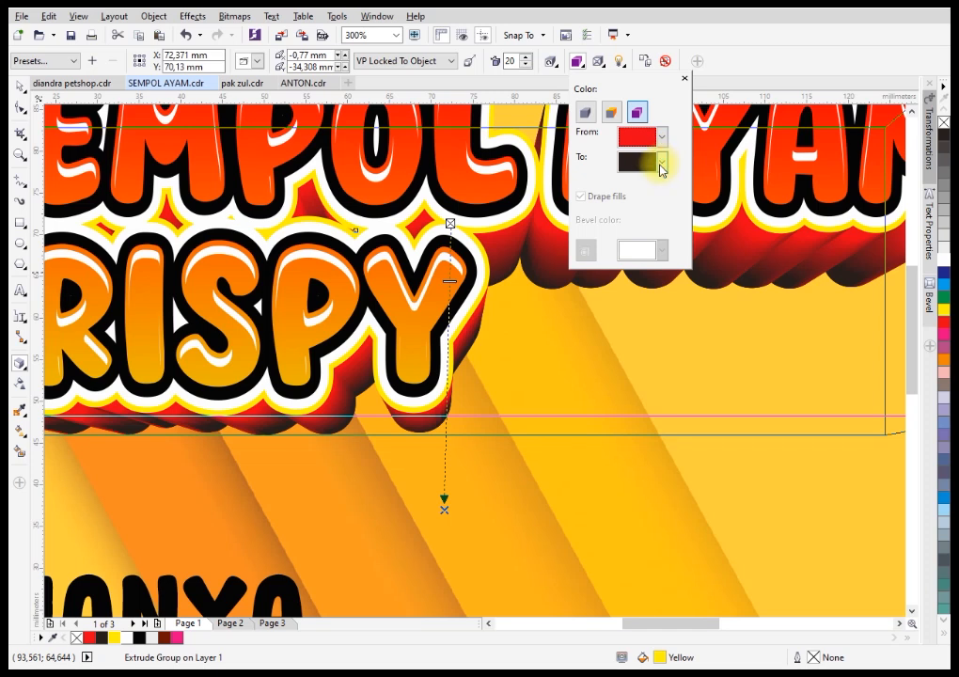
Set the extrusion shading's end colour to dark brown #380700 in the RGB model and clear the selection.
click(662, 166)
click(665, 276)
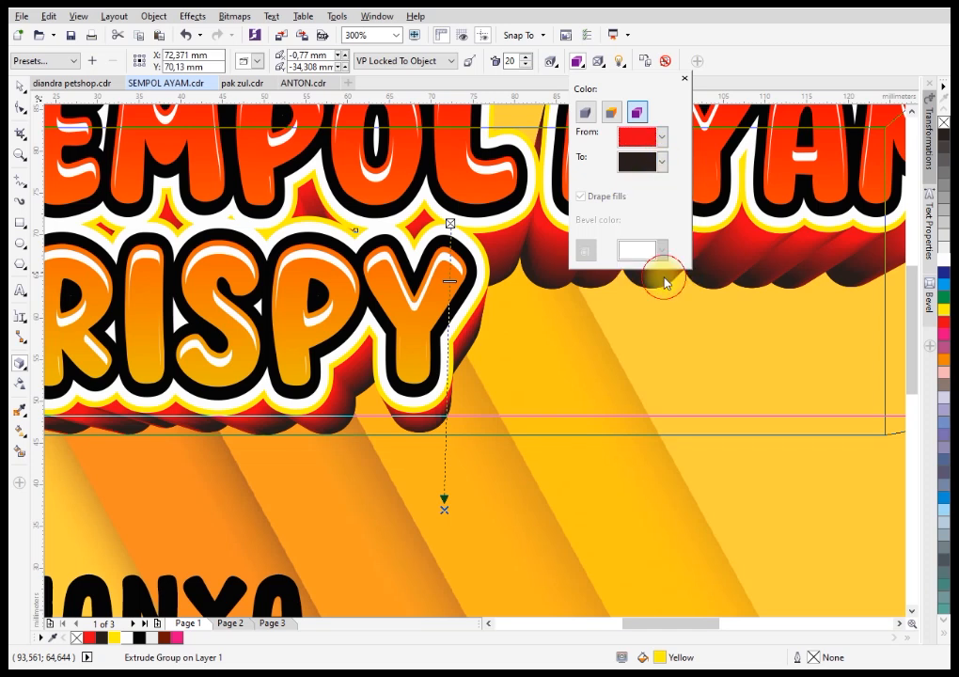
click(661, 199)
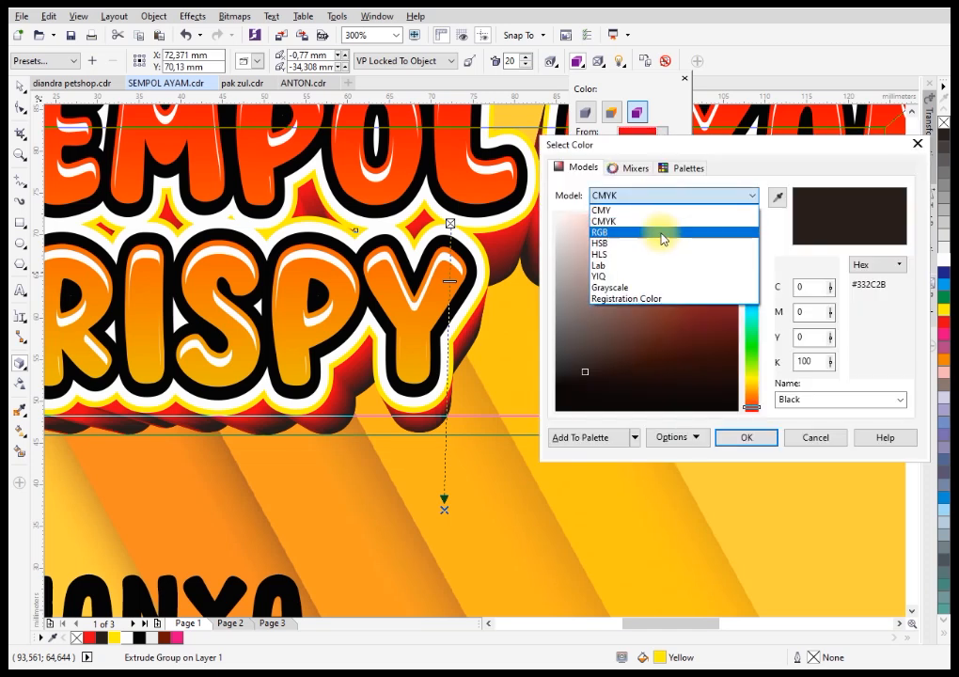
click(662, 231)
click(739, 367)
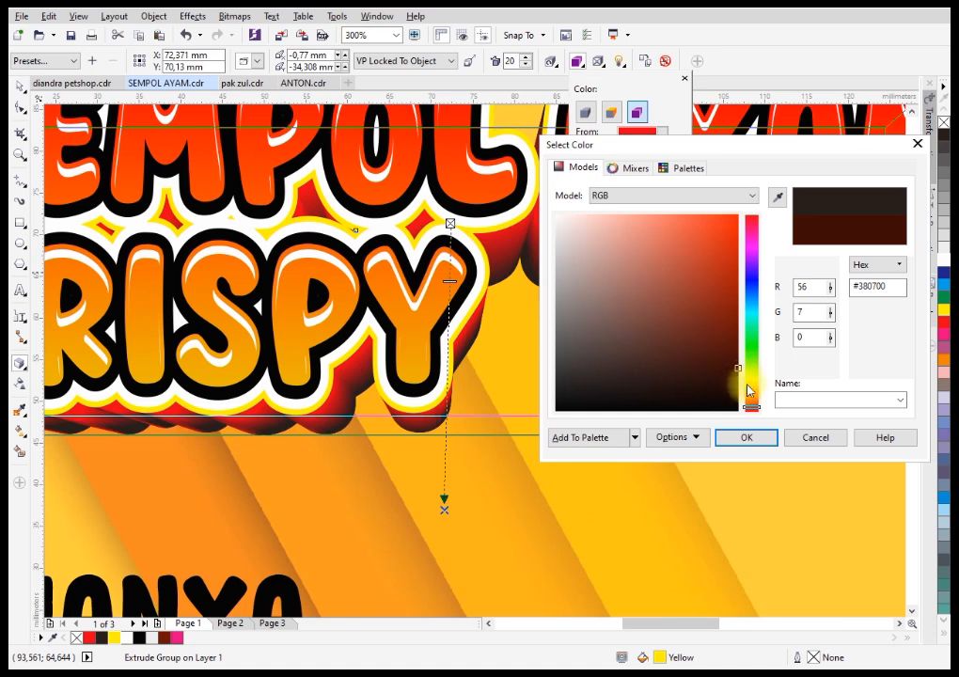
click(746, 440)
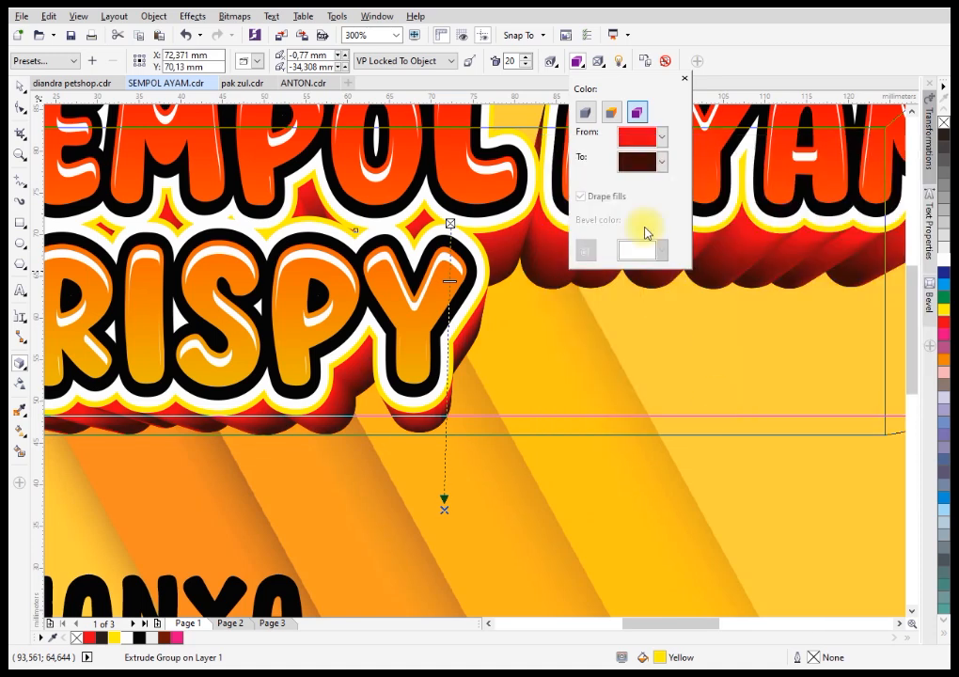
click(684, 81)
scroll(535, 287, down, 4)
scroll(532, 299, up, 2)
click(20, 87)
click(128, 253)
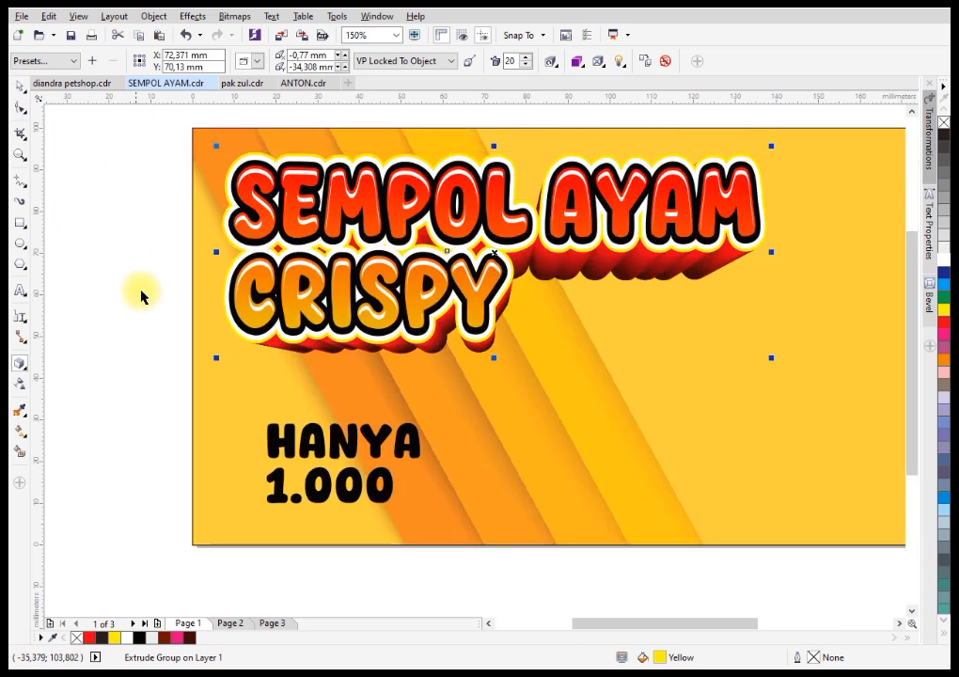
Draw a rectangle about 37.6 x 24 mm beside the "HANYA 1.000" text and convert it to curves.
key(F6)
drag(452, 401, 609, 501)
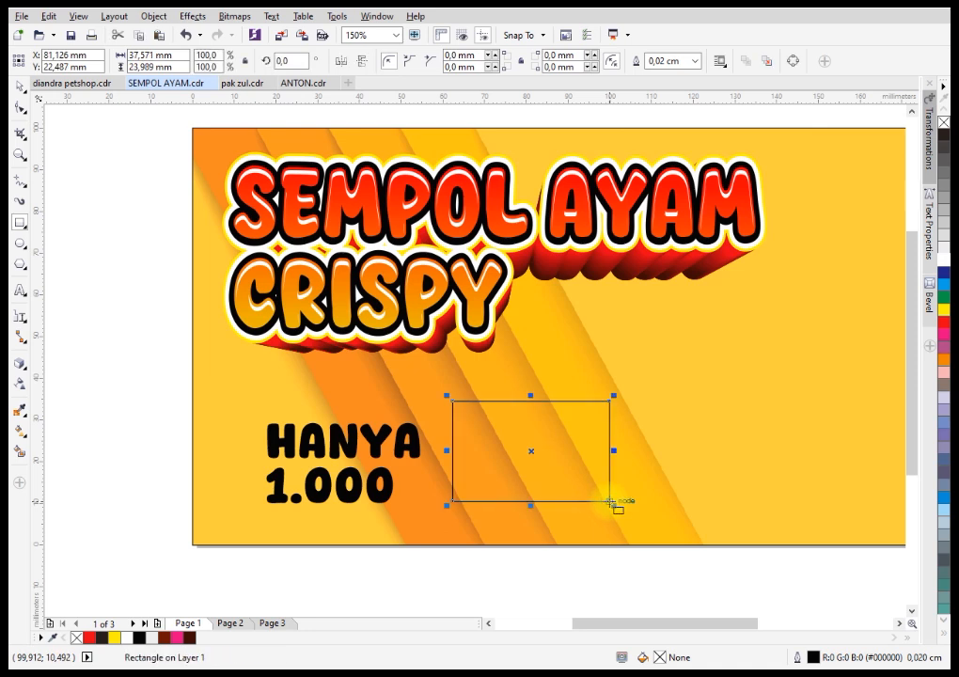
click(795, 62)
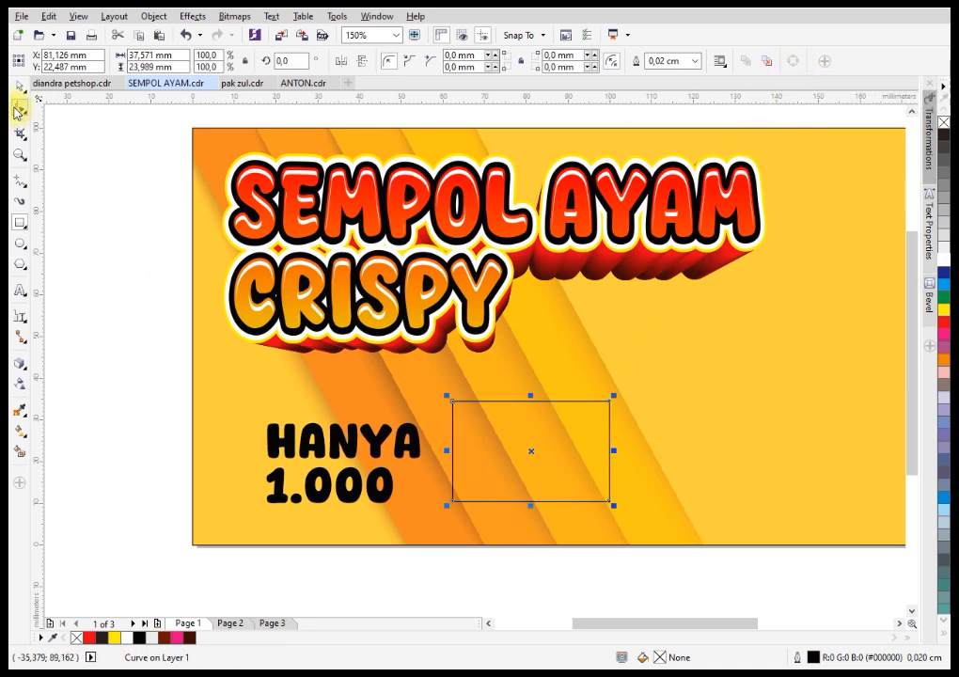
Reshape the rectangle's corner nodes into an irregular four-sided label with a slanted upper edge.
key(F10)
drag(454, 402, 464, 496)
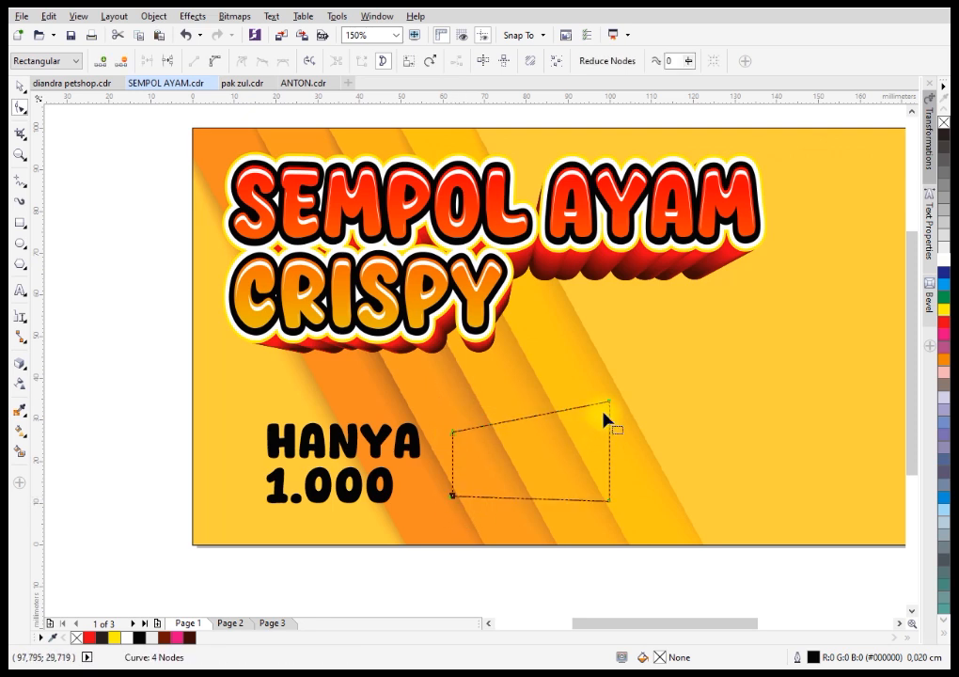
drag(608, 406, 592, 415)
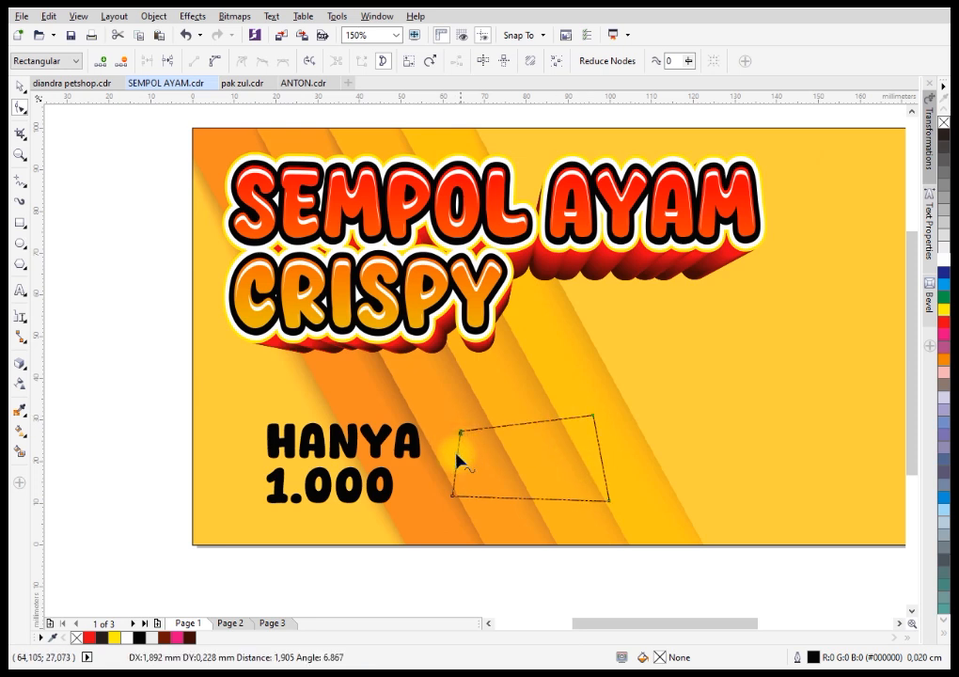
Fill the four-sided label shape with yellow.
click(407, 448)
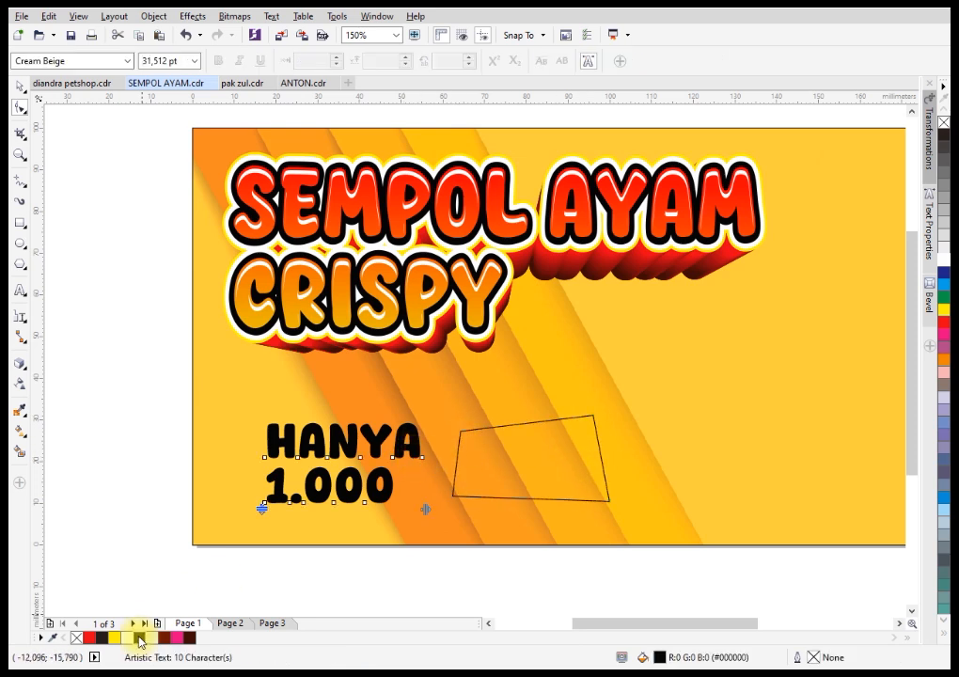
key(space)
click(567, 475)
click(114, 636)
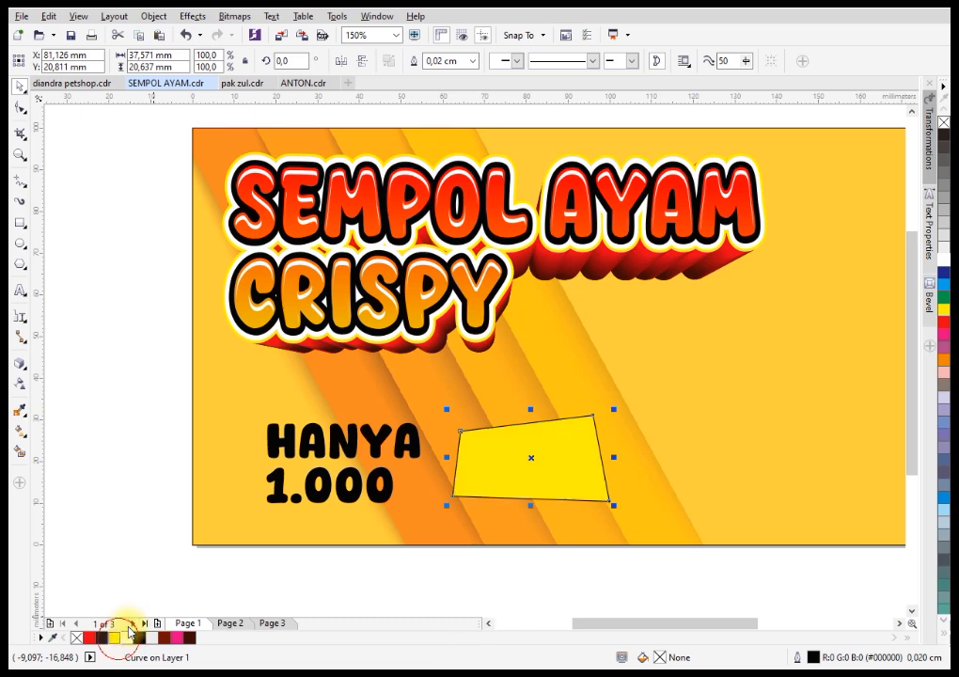
Move the "HANYA 1.000" text onto the yellow label, bring it to the front and scale it down to about 22.3 pt.
scroll(484, 526, up, 2)
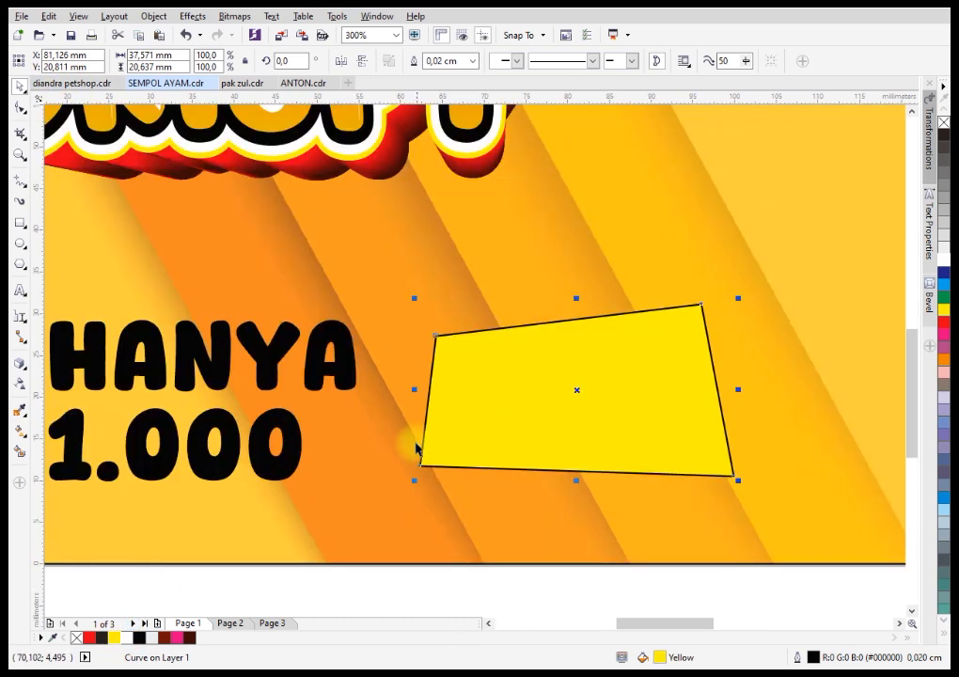
drag(341, 383, 741, 404)
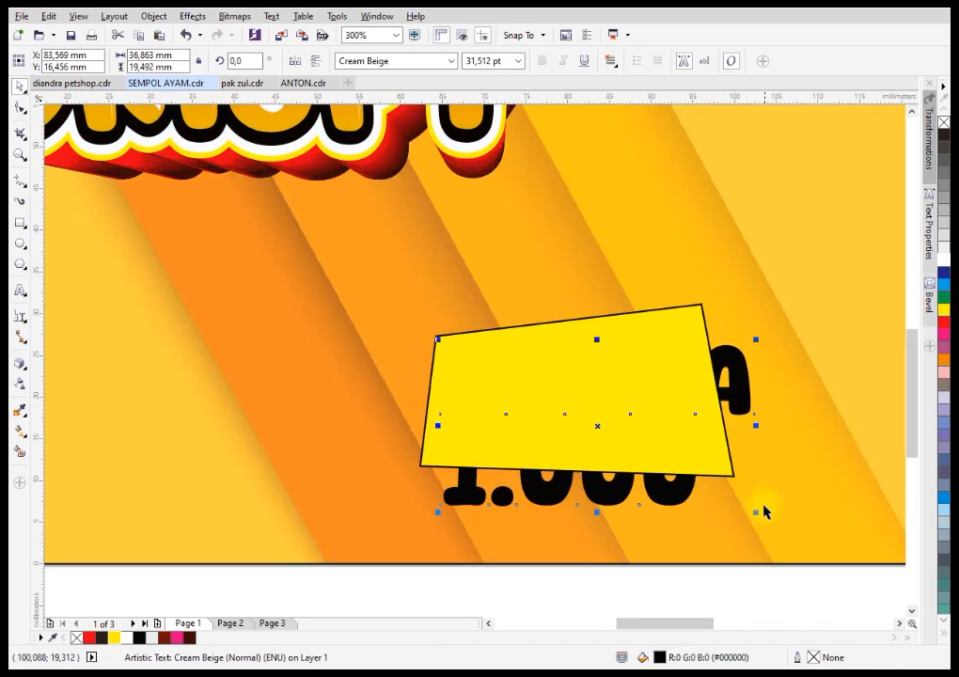
key(shift+Page_Up)
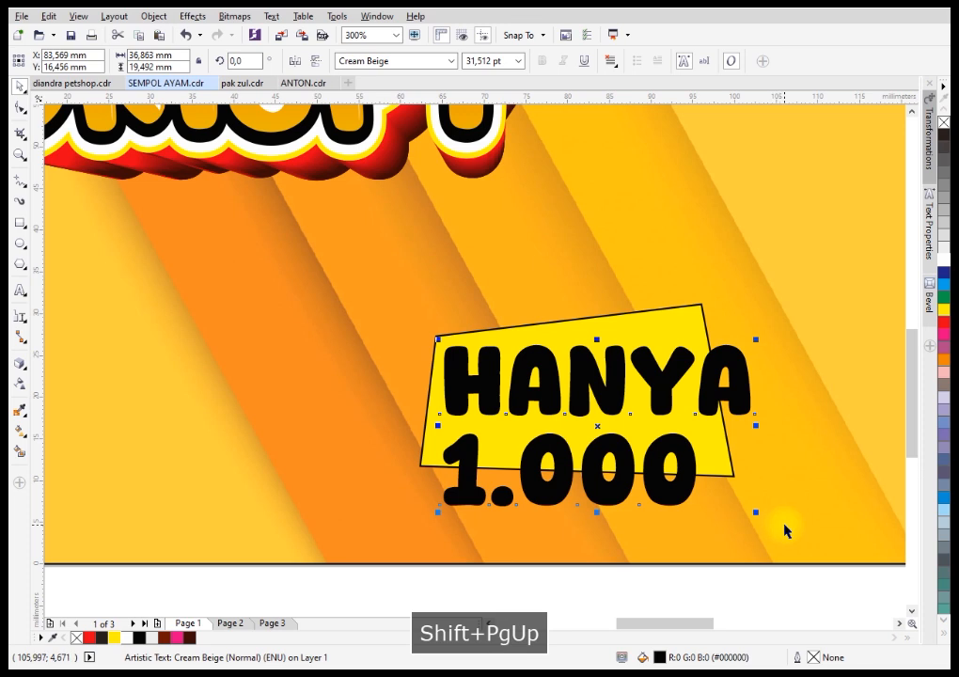
drag(758, 513, 663, 469)
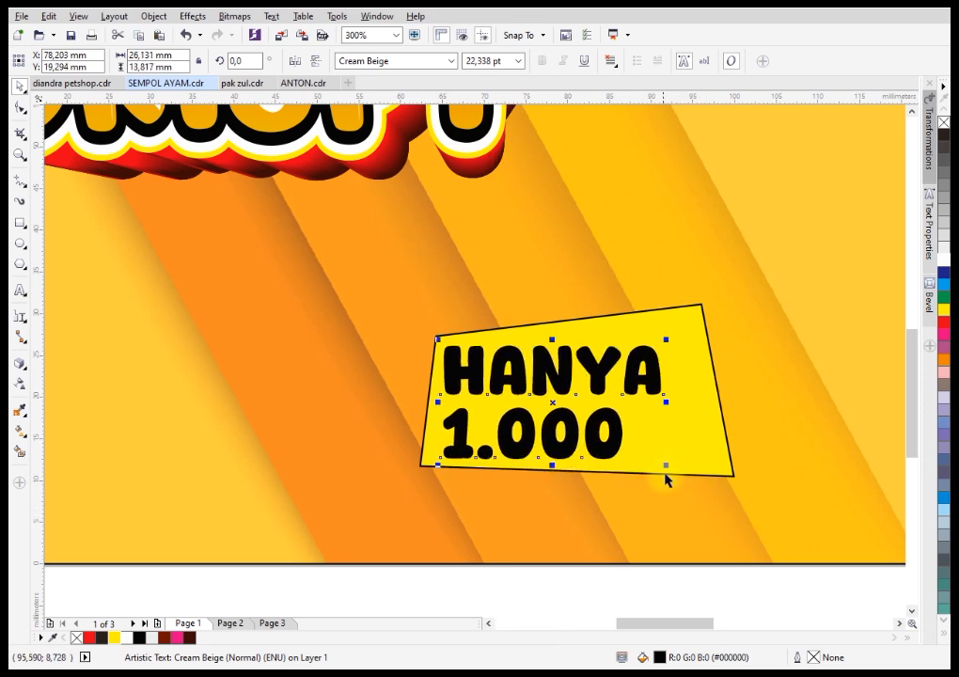
drag(657, 399, 681, 406)
Break the label text into separate lines, enlarge "1.000" to about 30.6 pt and tilt "HANYA" along the label's upper edge.
key(ctrl+k)
click(637, 421)
drag(638, 368, 661, 338)
click(663, 424)
scroll(622, 406, down, 2)
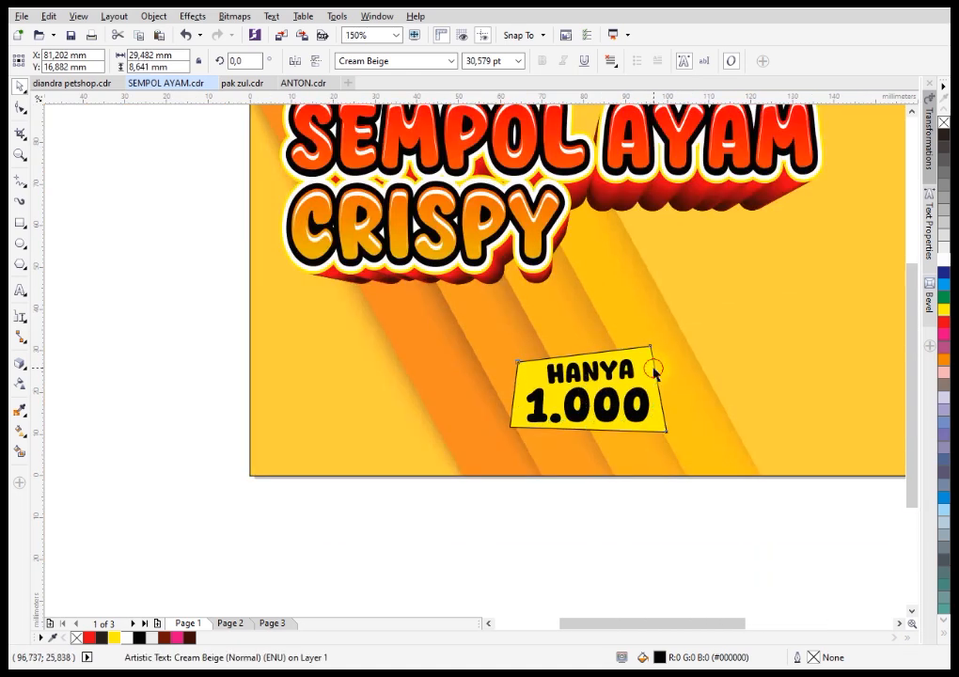
Remove the black outline from the yellow label shape.
click(654, 371)
scroll(688, 409, up, 2)
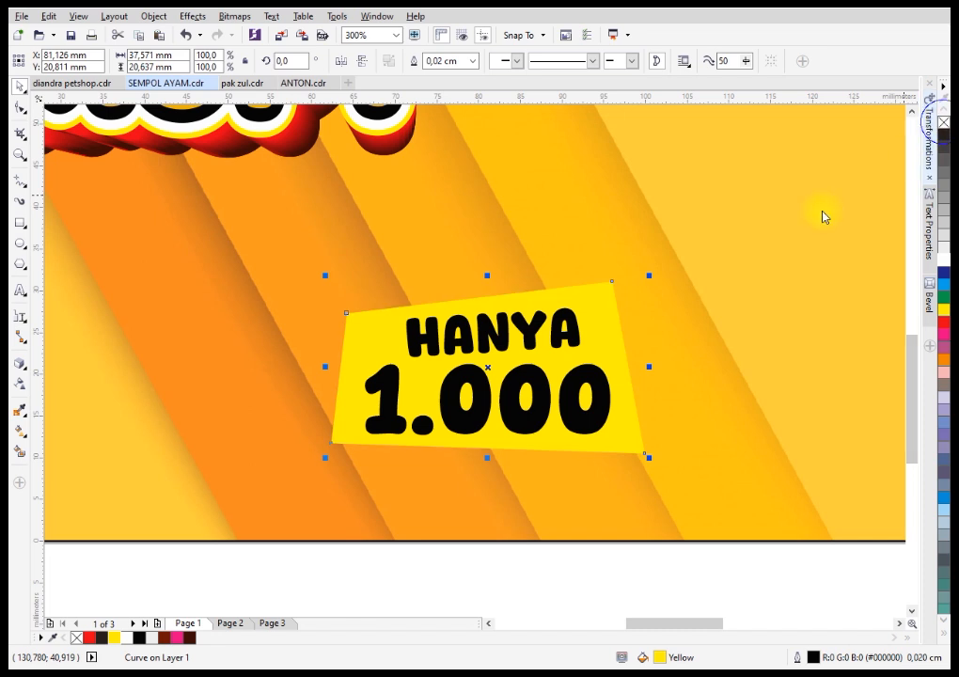
right_click(944, 122)
Add a one-step red outside contour of 0.794 mm with mitered corners around the yellow label and break it apart.
click(23, 370)
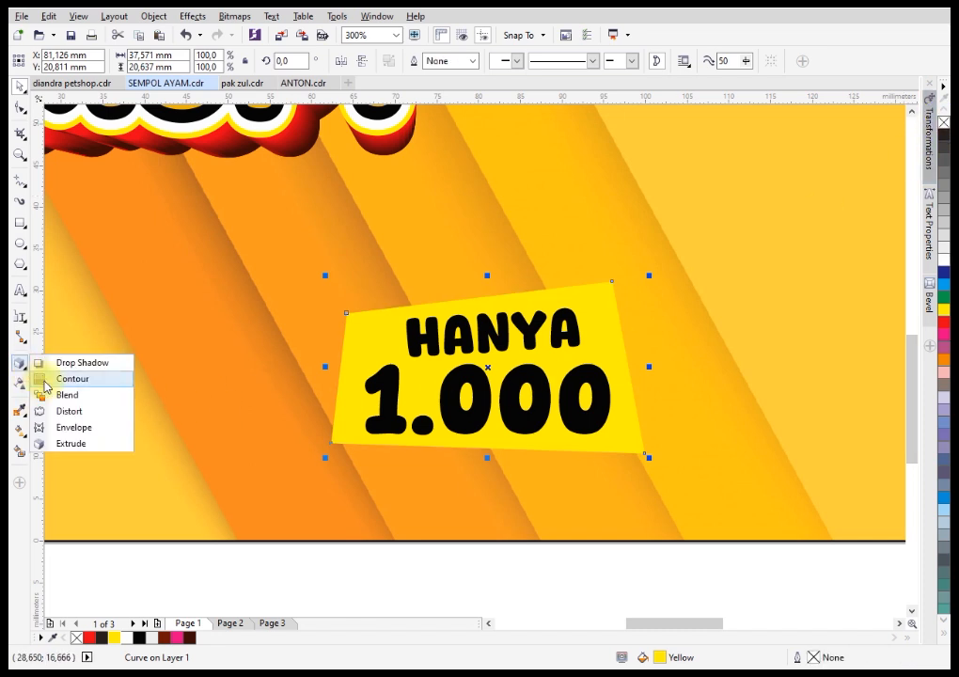
click(59, 377)
drag(632, 447, 652, 466)
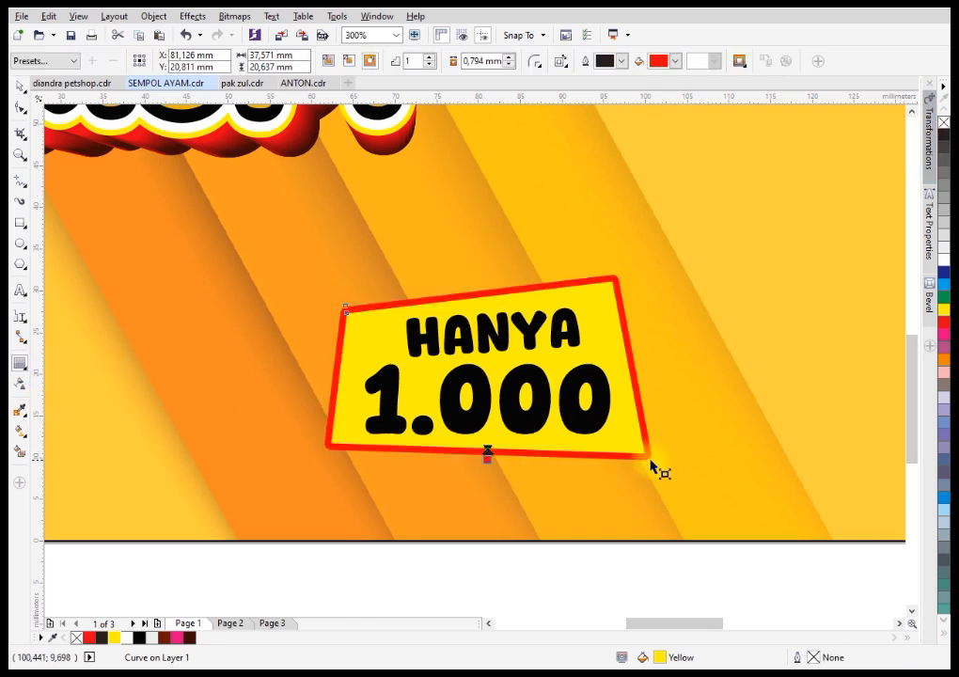
click(543, 64)
click(559, 79)
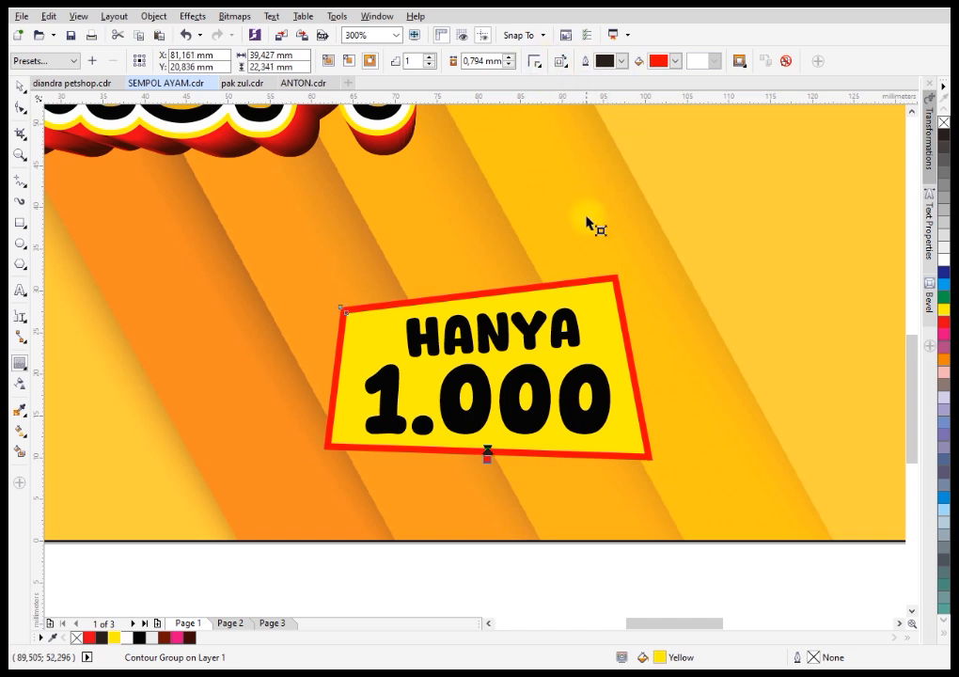
right_click(594, 281)
click(615, 305)
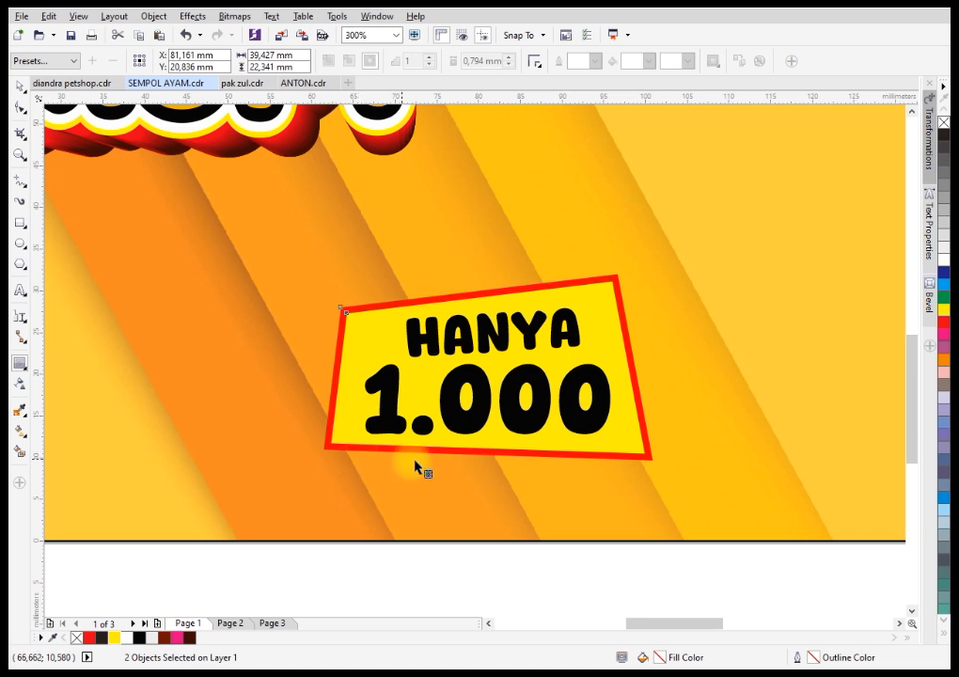
Extrude the red border shape of the "HANYA 1.000" label toward its lower-right side.
click(23, 369)
click(75, 442)
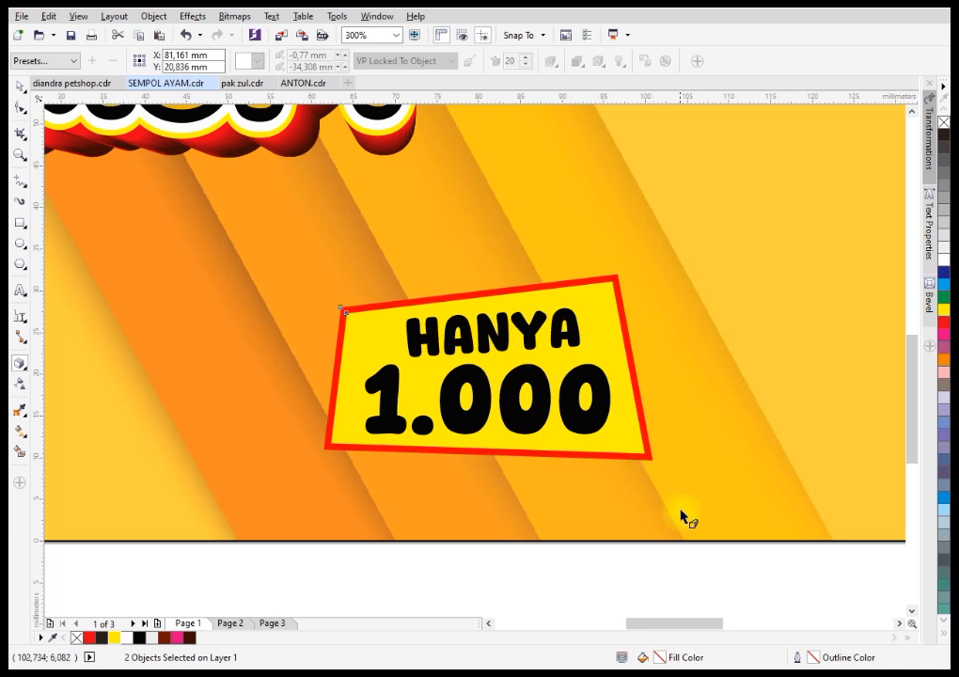
click(20, 91)
click(462, 554)
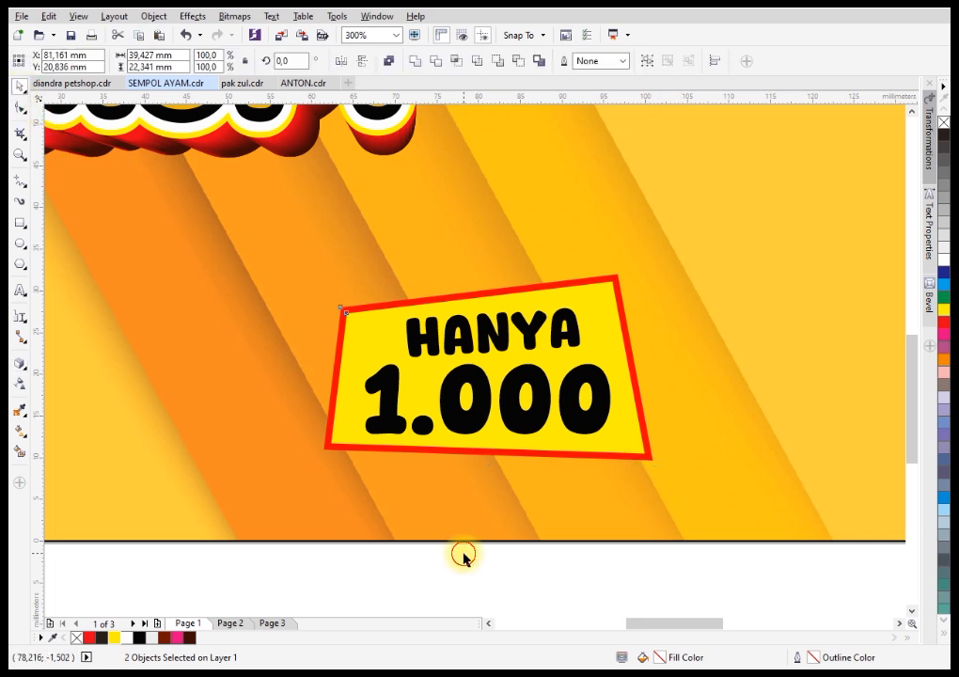
click(653, 462)
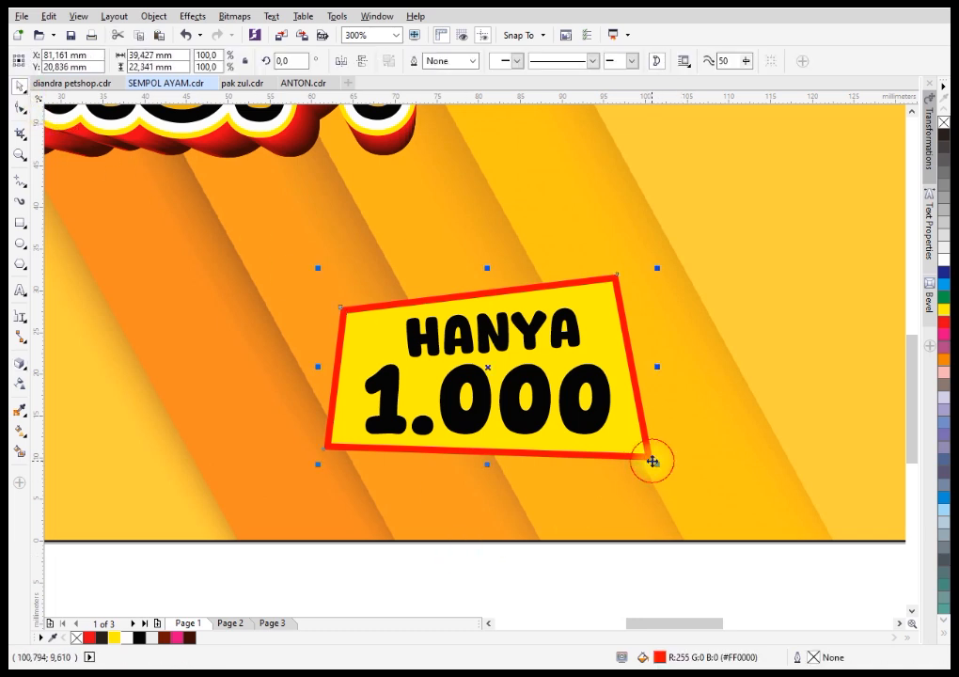
click(25, 372)
click(71, 444)
drag(653, 461, 692, 536)
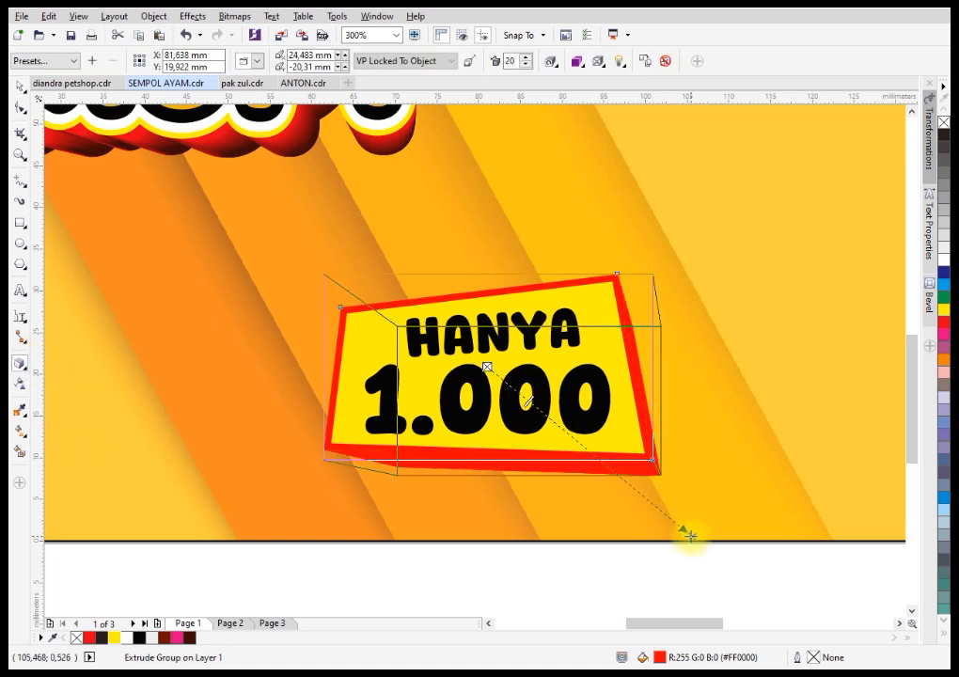
Shade the label's extrusion from red to black and pull its vanishing point further down.
click(583, 65)
click(639, 113)
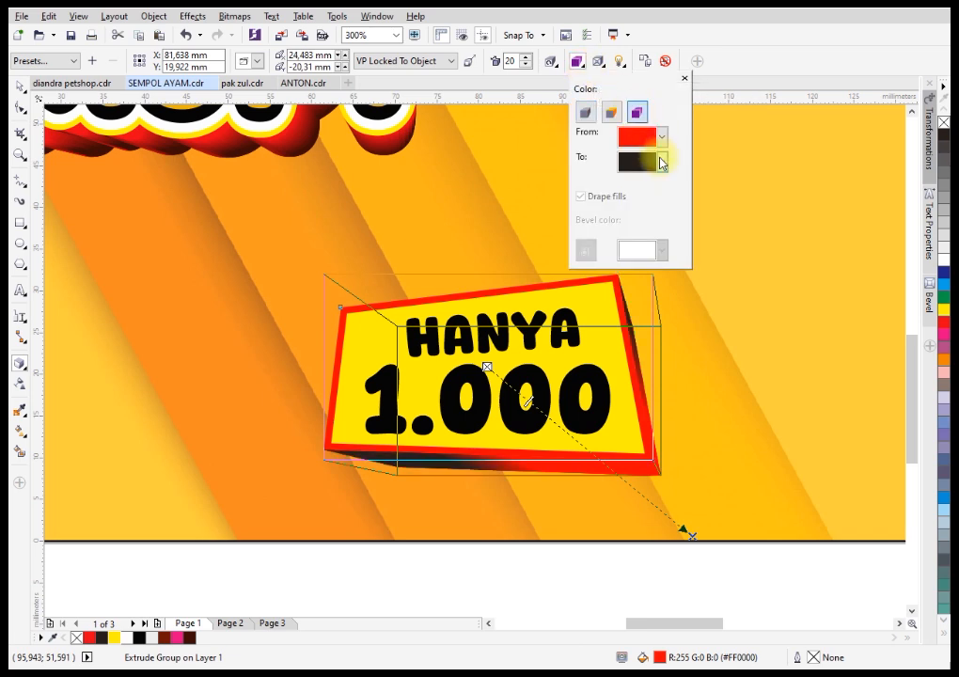
click(692, 542)
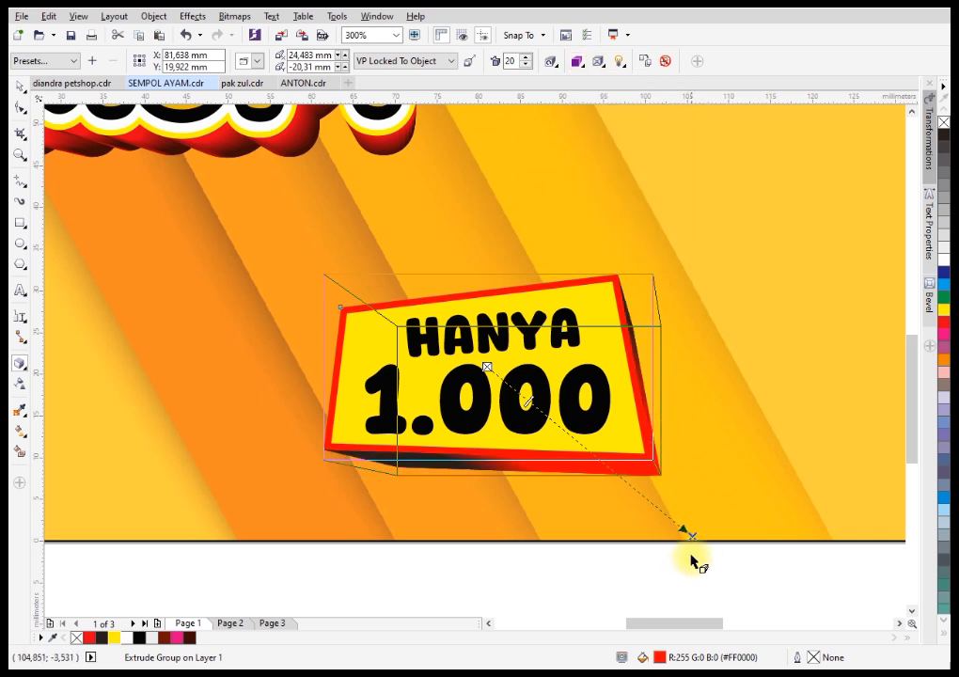
drag(694, 537, 687, 569)
click(17, 87)
Move the complete price label beneath "CRISPY" and enlarge it to about 68 x 42 mm.
scroll(599, 363, down, 3)
drag(421, 491, 661, 295)
drag(456, 306, 338, 259)
drag(503, 321, 381, 319)
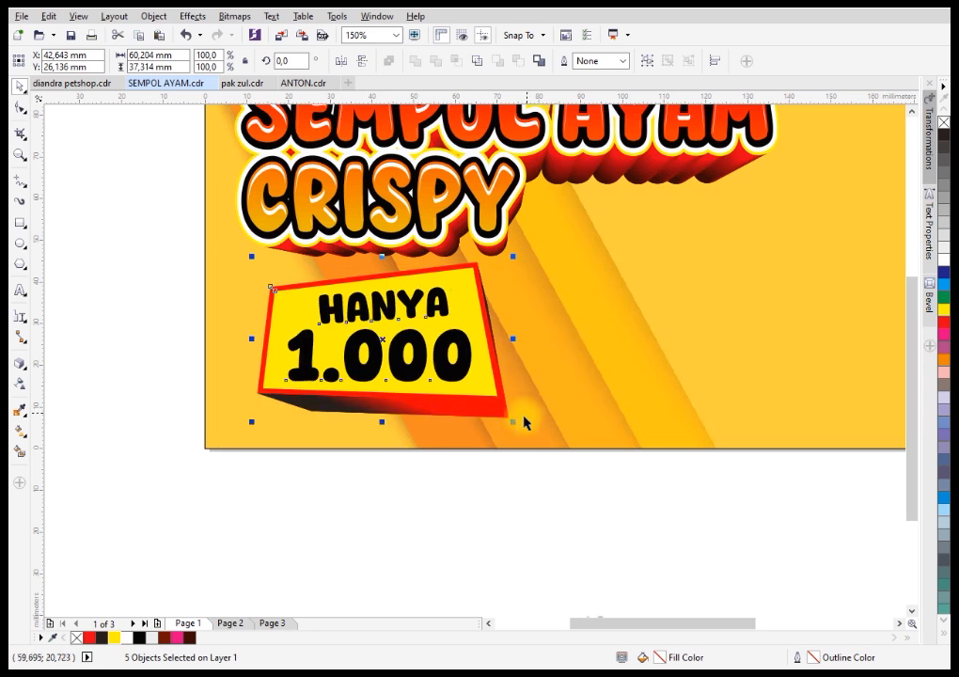
drag(516, 426, 556, 482)
scroll(555, 470, down, 2)
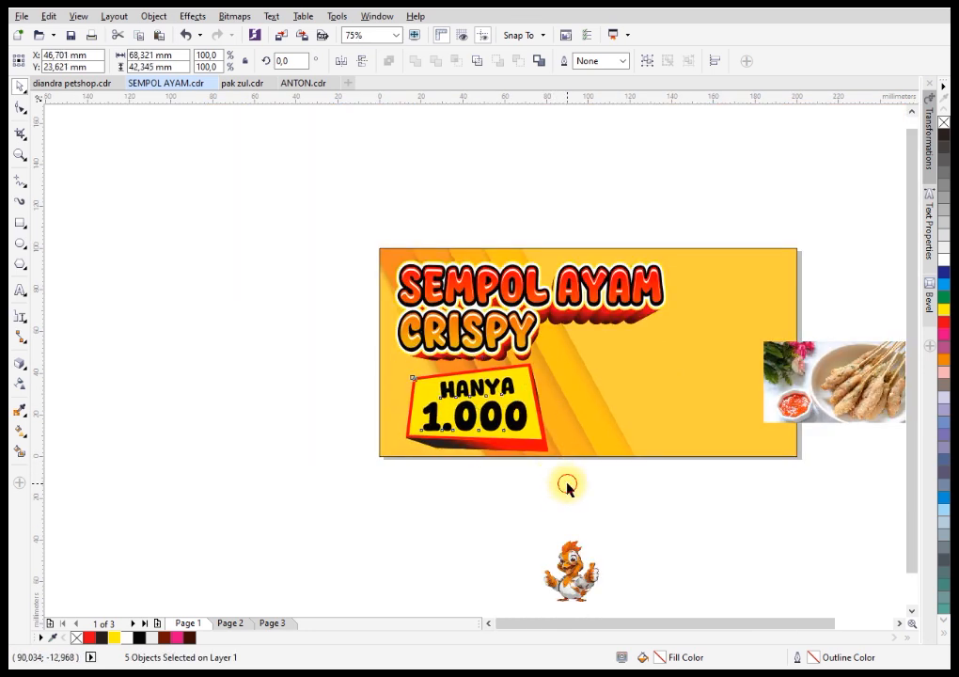
click(567, 488)
Move the sempol photo above the banner and draw a circle about 126 mm in diameter over the banner's right end.
scroll(528, 383, down, 2)
scroll(661, 384, up, 2)
drag(720, 398, 745, 207)
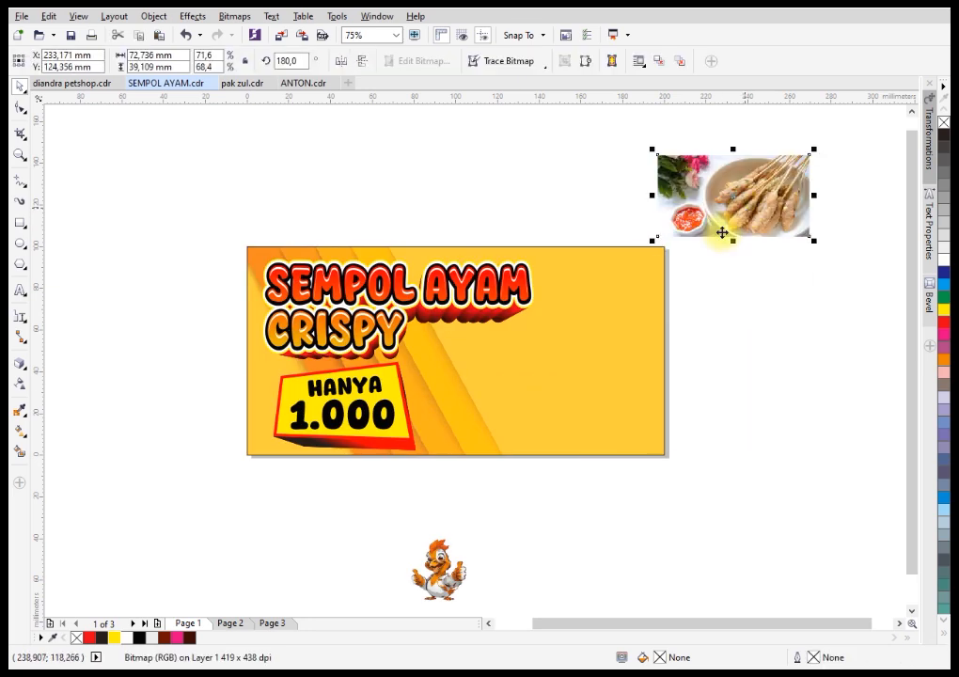
click(20, 241)
drag(505, 219, 752, 490)
key(space)
drag(735, 370, 713, 376)
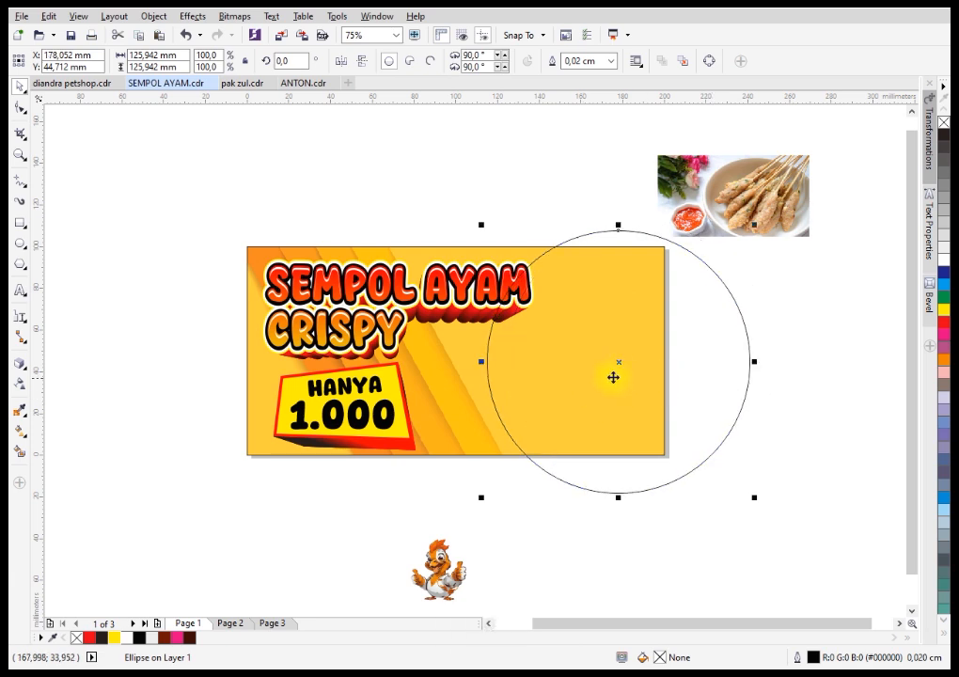
PowerClip the sempol photo inside the circle.
click(731, 210)
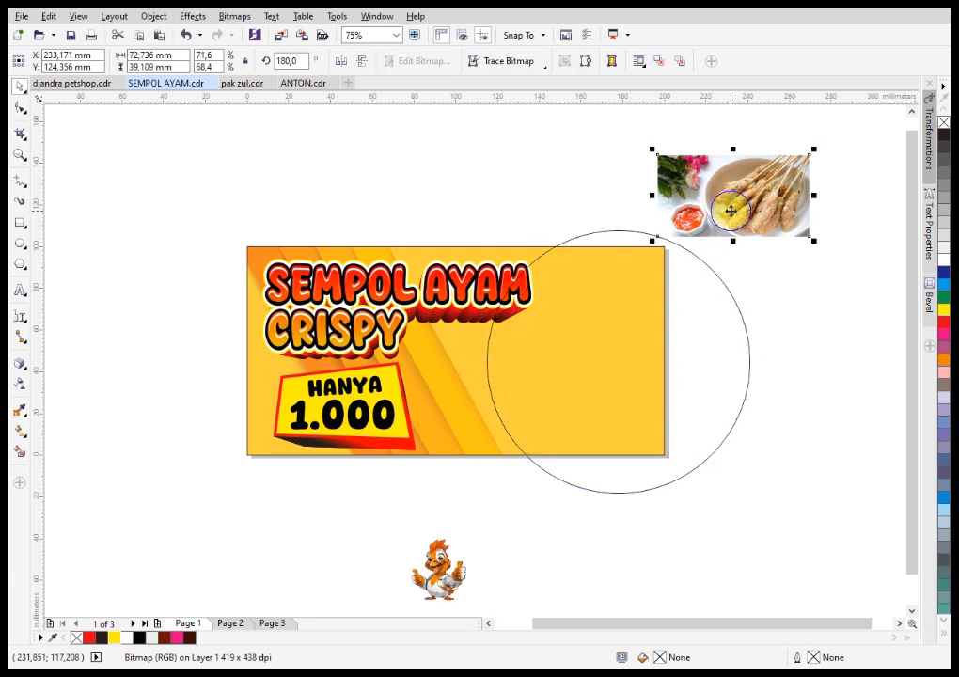
right_click(732, 210)
click(748, 220)
click(706, 298)
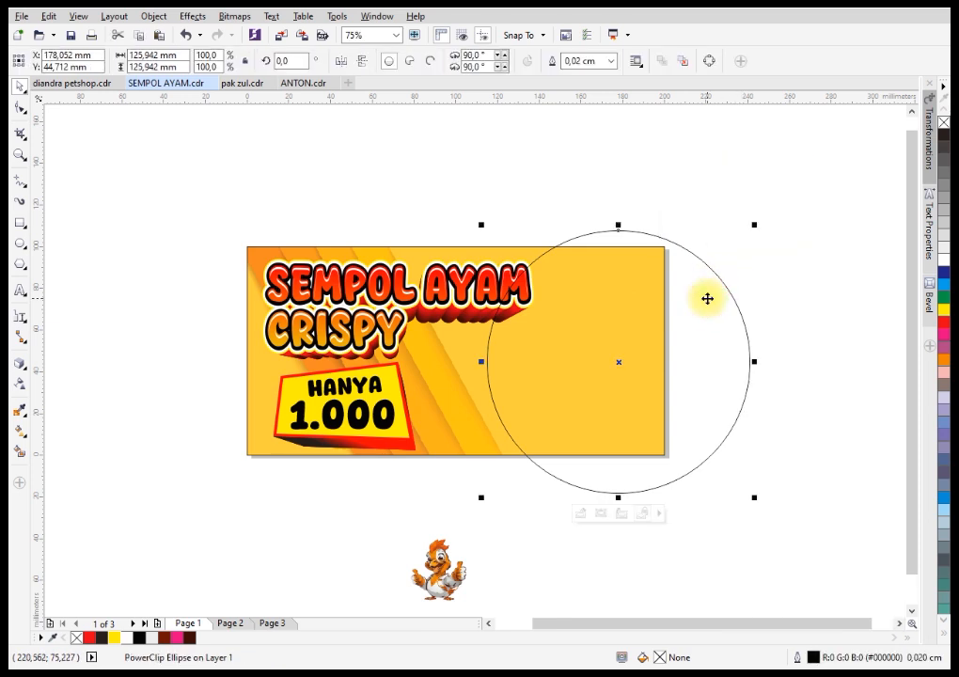
Edit the circle's PowerClip contents, centring the photo and enlarging it to about 238 x 128 mm so it fills the circle.
click(605, 518)
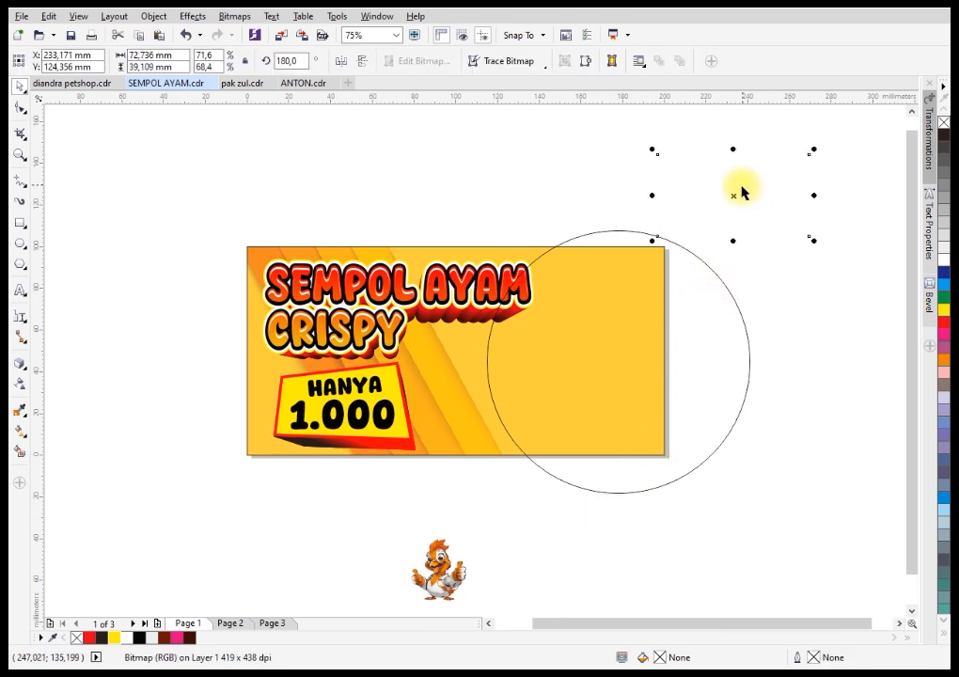
drag(730, 207, 616, 373)
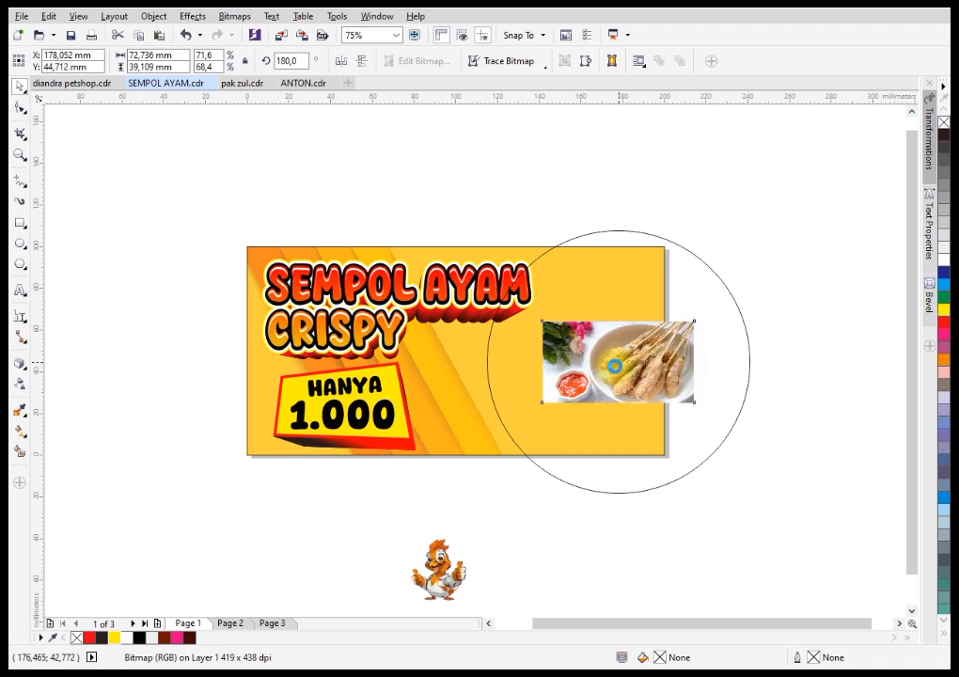
drag(701, 317, 871, 223)
drag(699, 338, 633, 334)
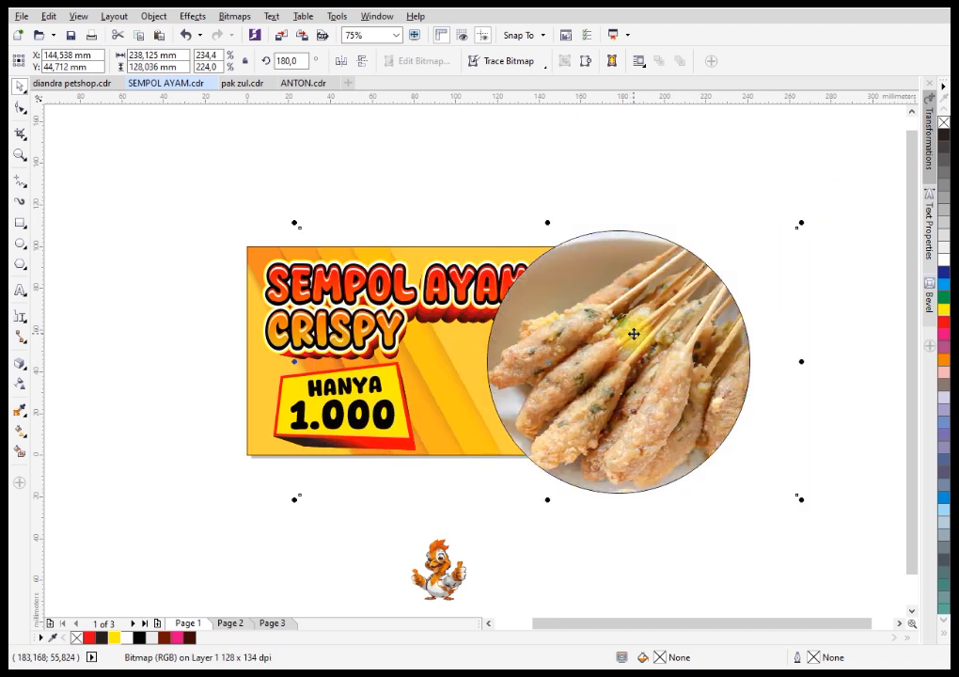
click(677, 193)
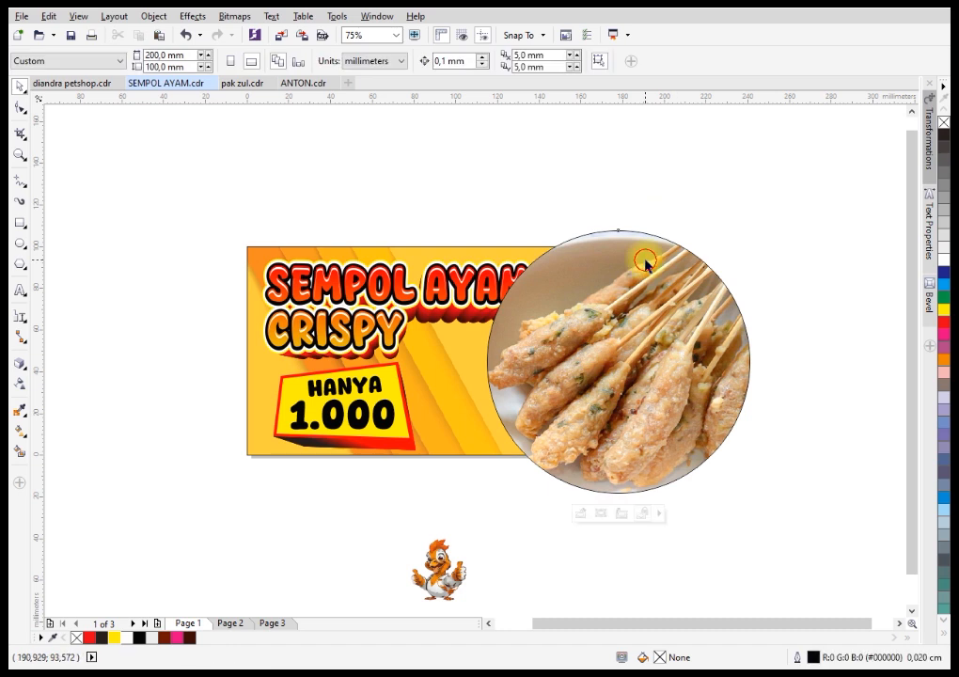
Remove the photo circle's outline and add a one-step outside contour of 2.822 mm.
click(642, 259)
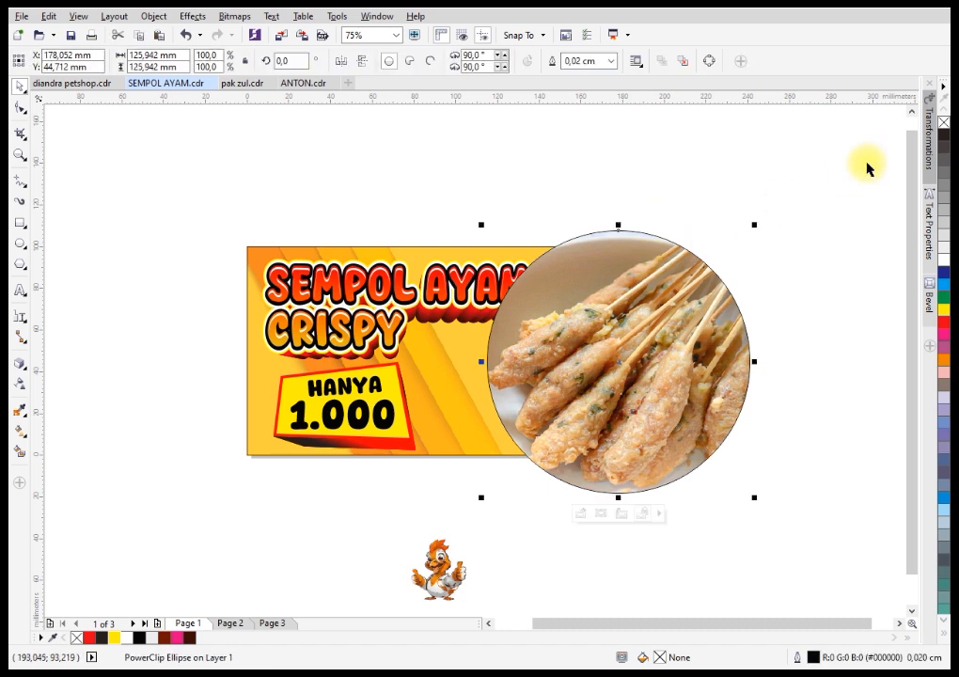
right_click(944, 98)
click(27, 372)
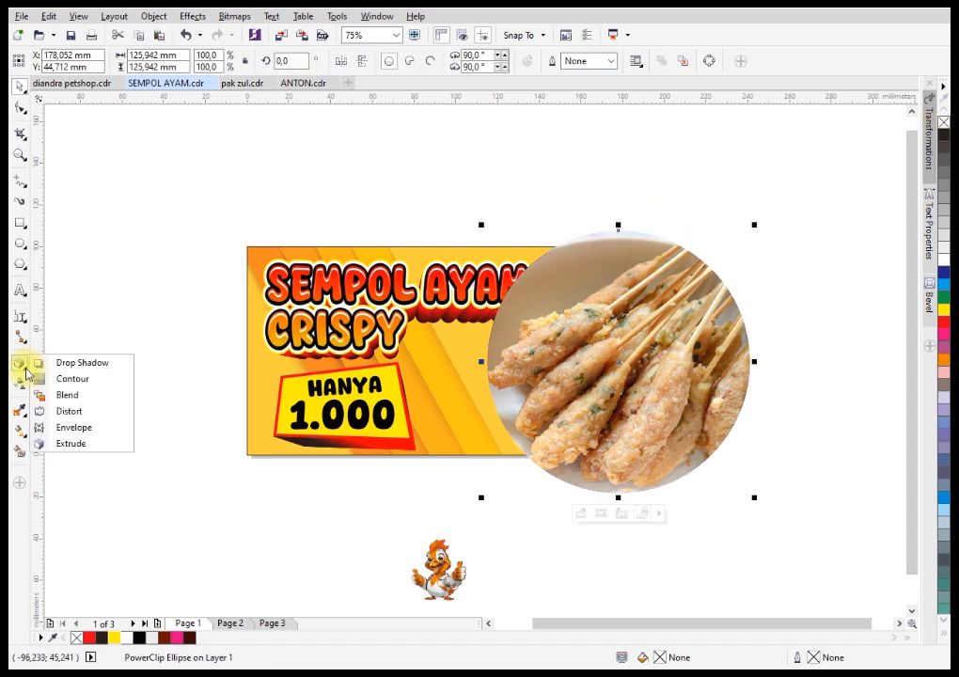
click(57, 379)
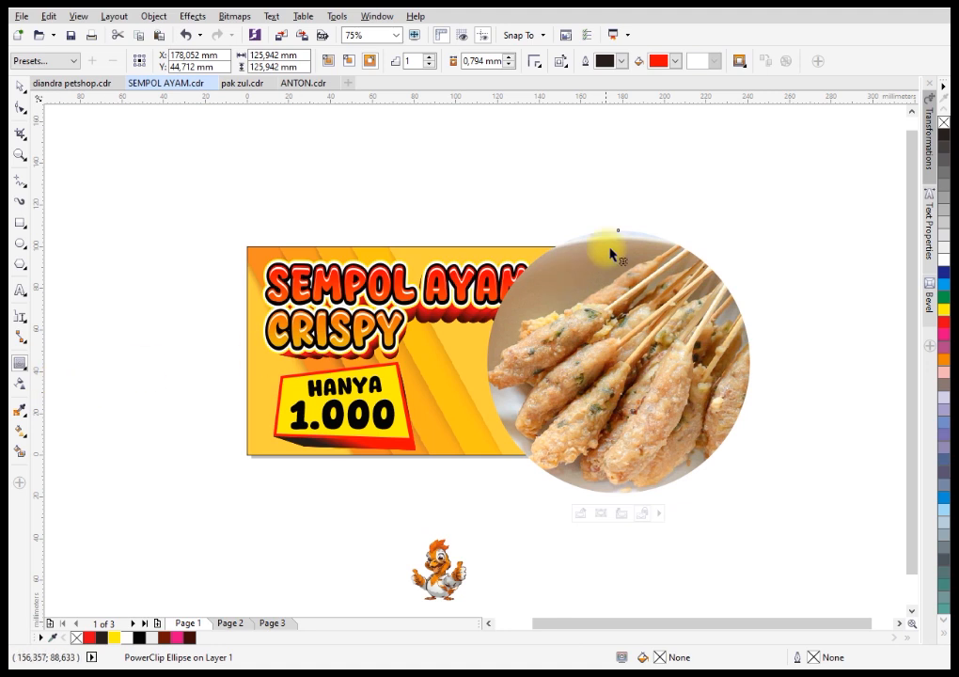
scroll(555, 266, up, 2)
drag(552, 257, 522, 200)
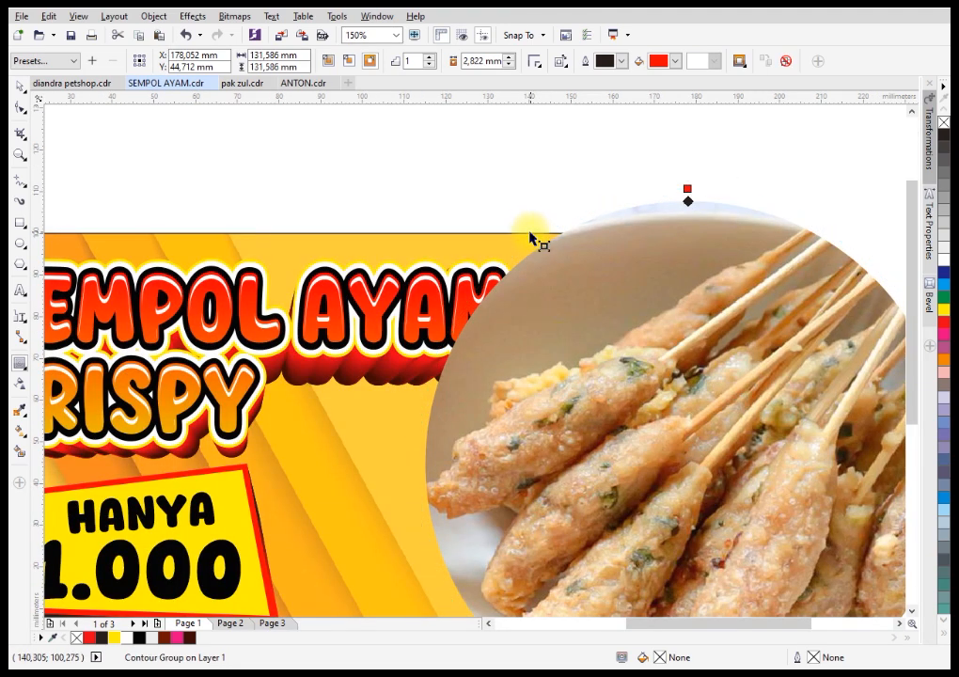
Break the contour apart from the photo circle and fill it with white.
right_click(599, 215)
click(615, 251)
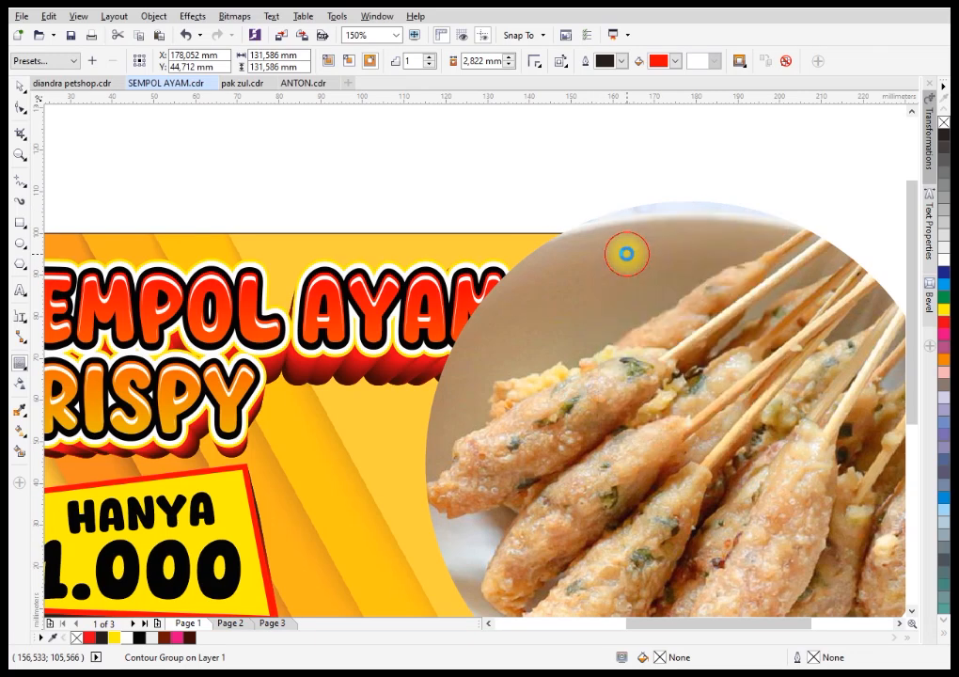
click(25, 90)
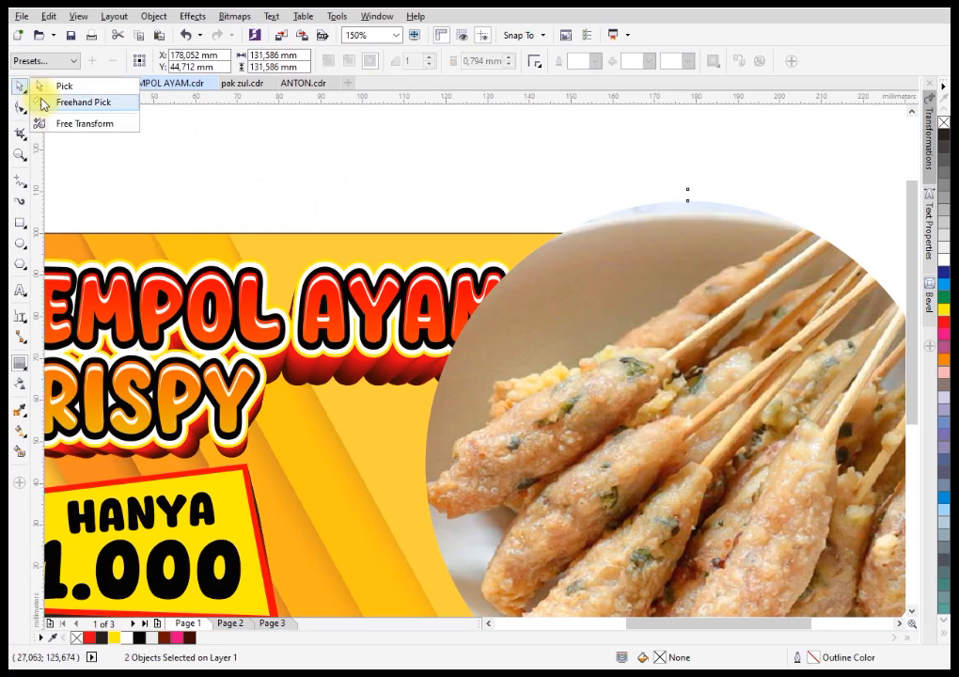
click(22, 89)
click(569, 209)
click(578, 217)
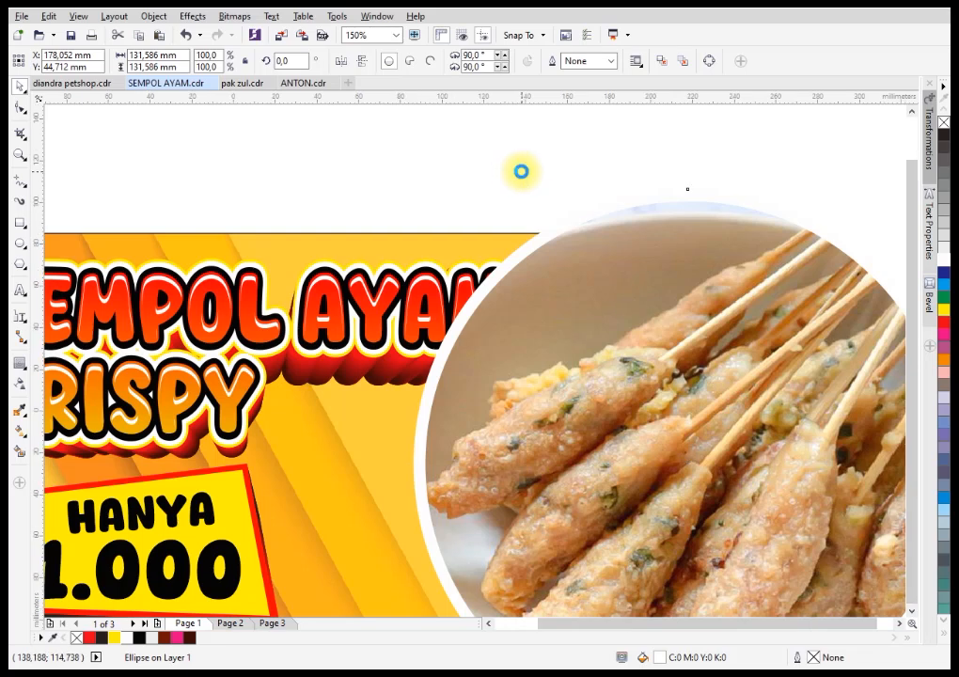
Group the photo circle with its white ring and PowerClip the group inside the banner's background rectangle.
scroll(518, 170, down, 2)
drag(460, 160, 775, 498)
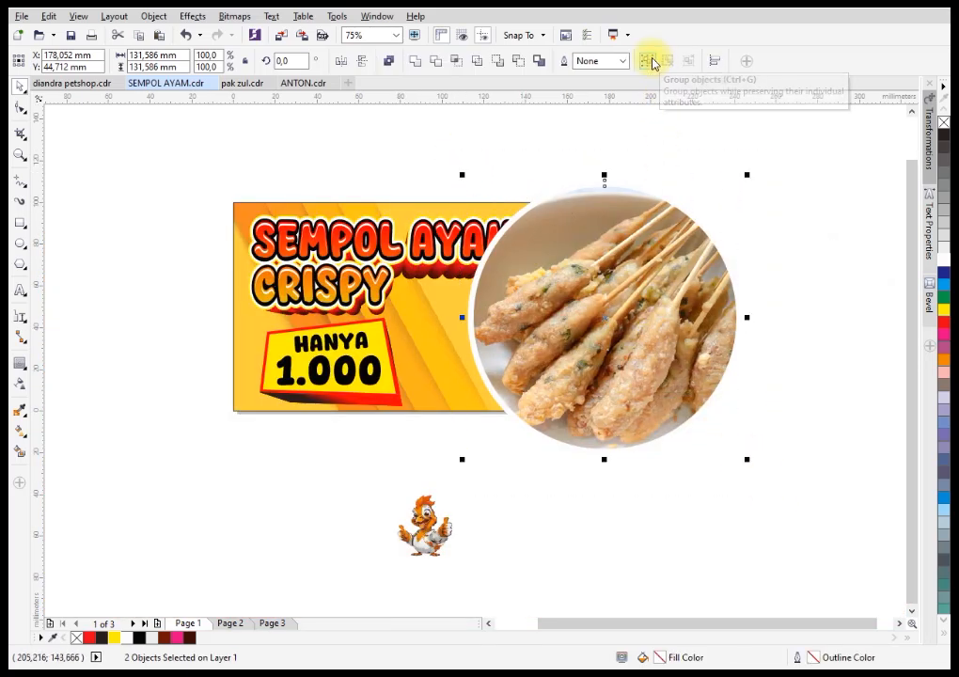
key(ctrl+g)
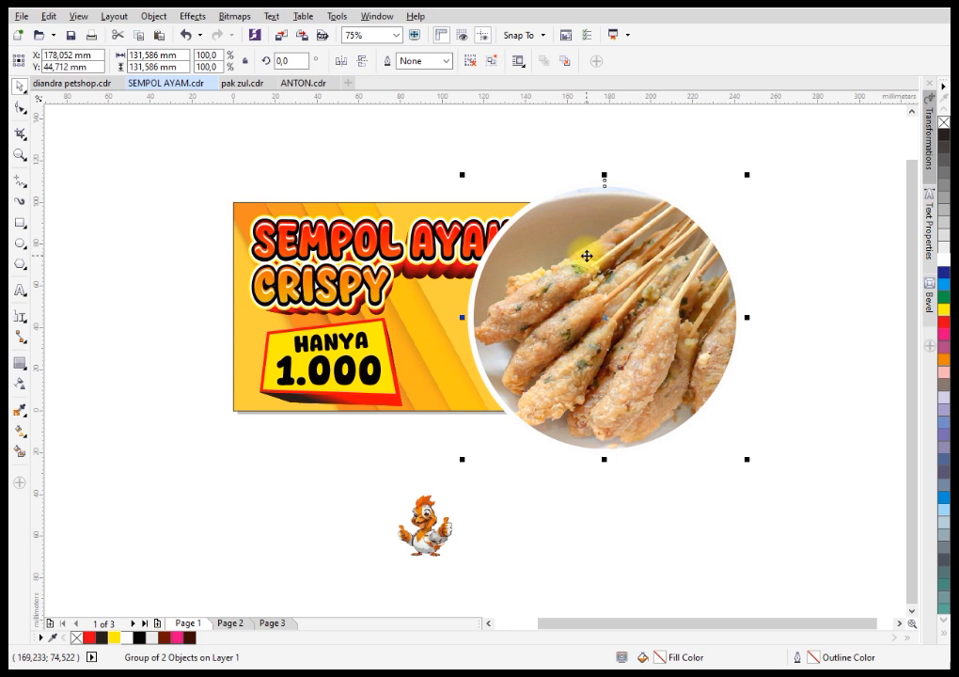
right_click(585, 255)
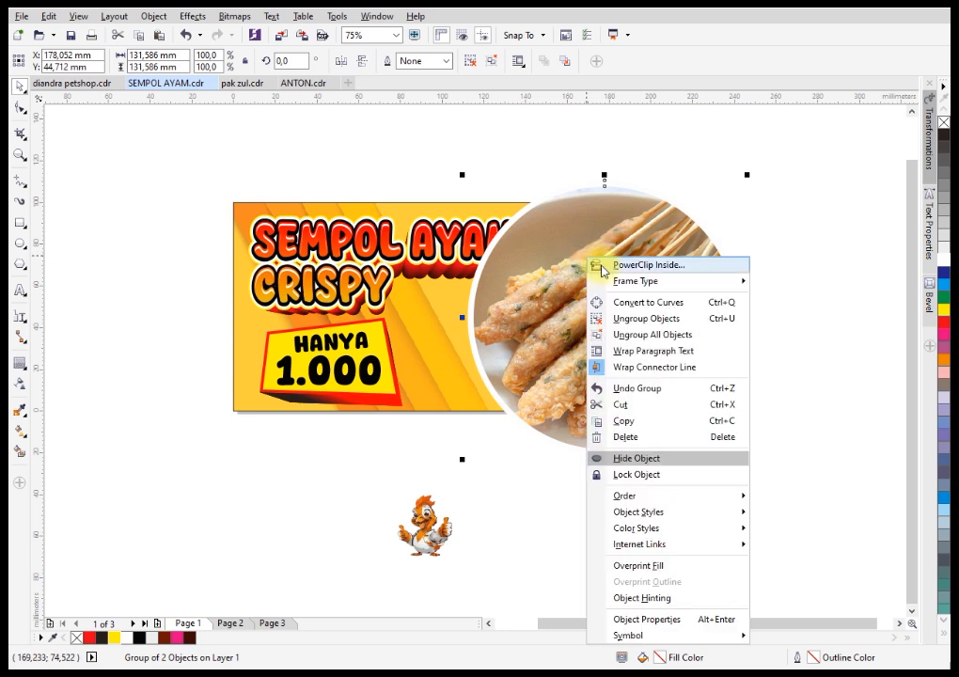
click(647, 265)
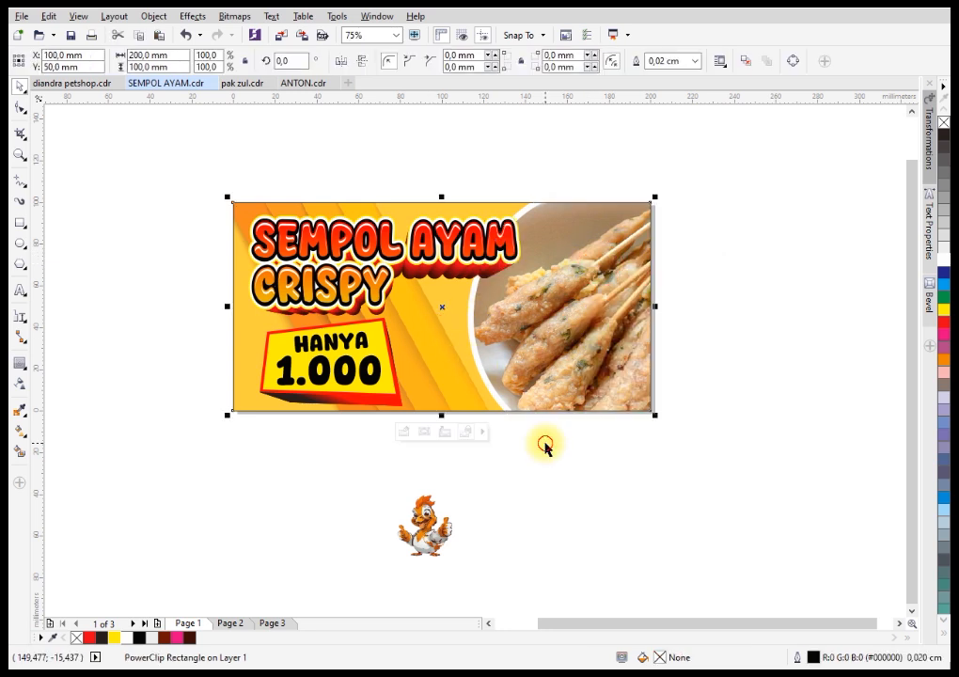
click(484, 556)
Place the chicken mascot between the price label and the photo and enlarge it to about 55 x 60 mm.
drag(372, 577, 517, 455)
drag(460, 491, 542, 275)
scroll(481, 356, up, 2)
drag(481, 367, 443, 362)
drag(551, 467, 556, 470)
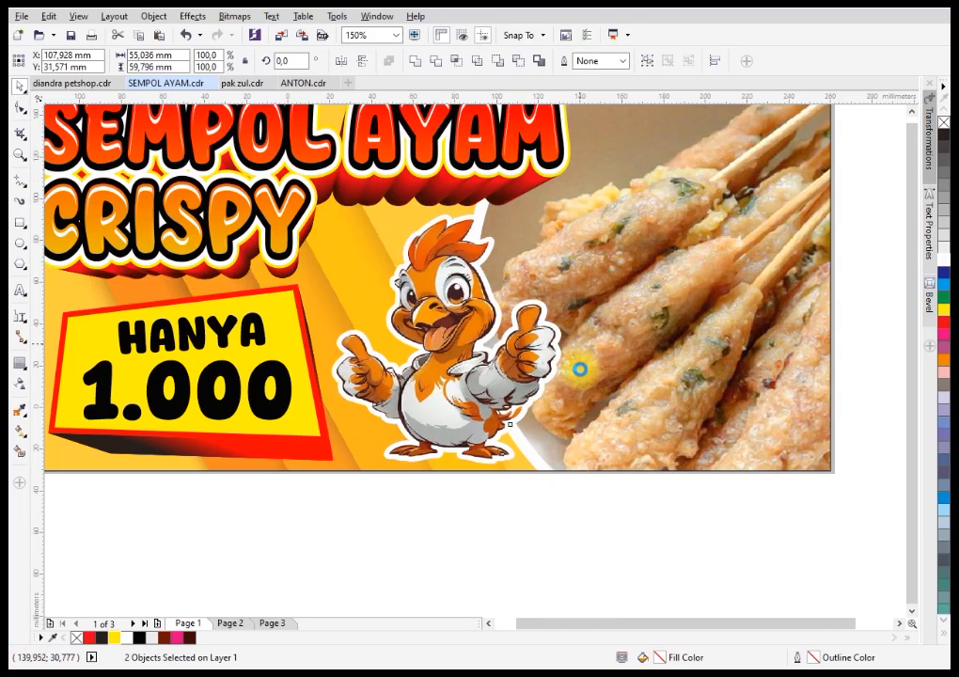
scroll(580, 354, down, 2)
click(564, 438)
Adjust the price label's position beside the mascot and resize it to about 68.6 x 42.5 mm.
drag(259, 453, 545, 287)
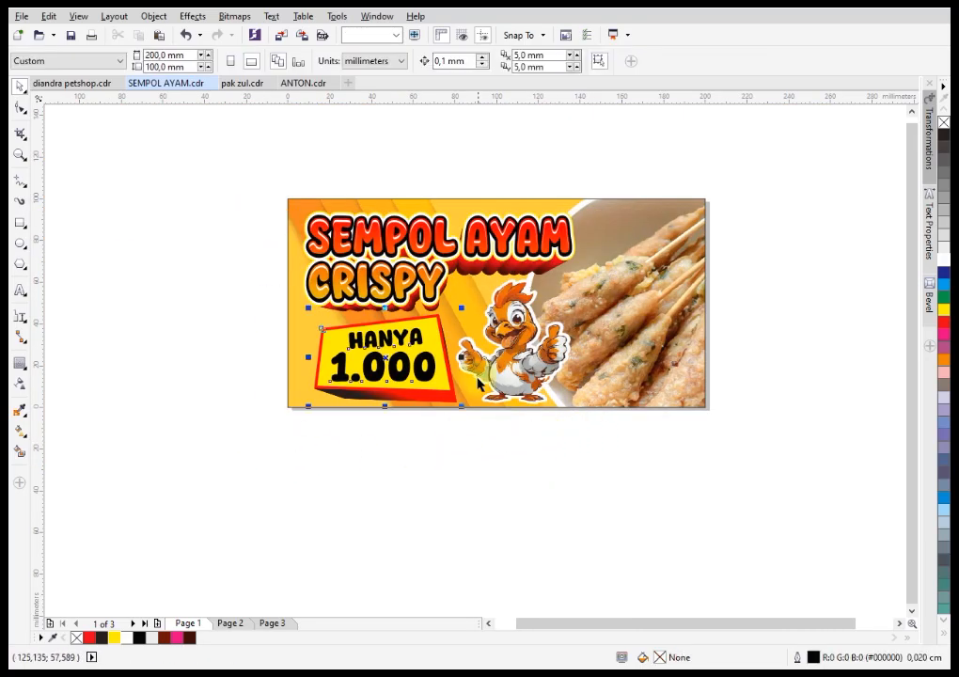
drag(461, 405, 435, 409)
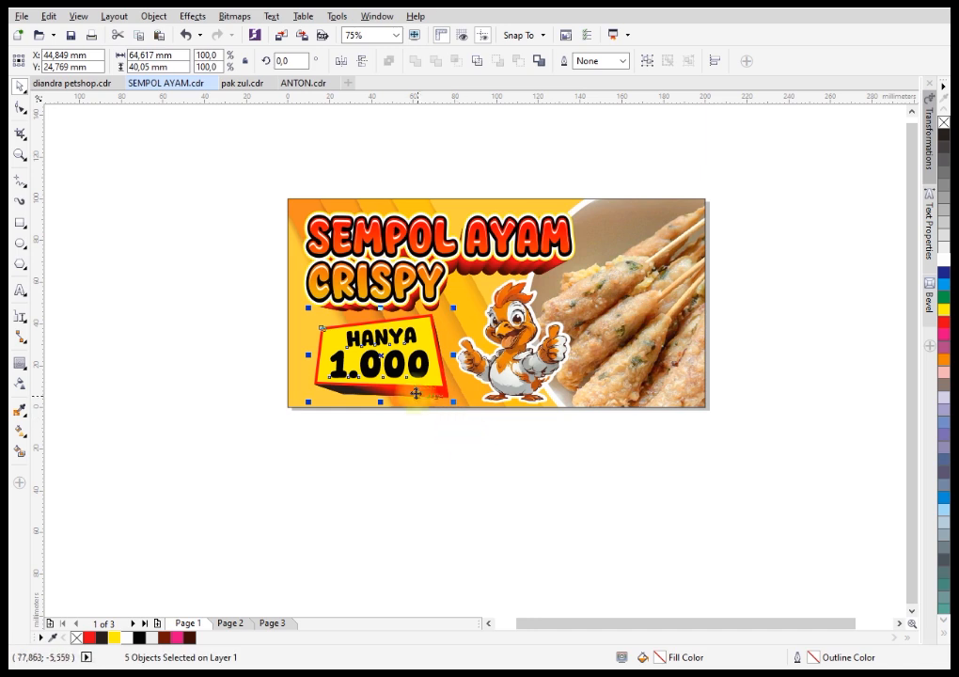
scroll(424, 396, up, 2)
drag(432, 354, 431, 356)
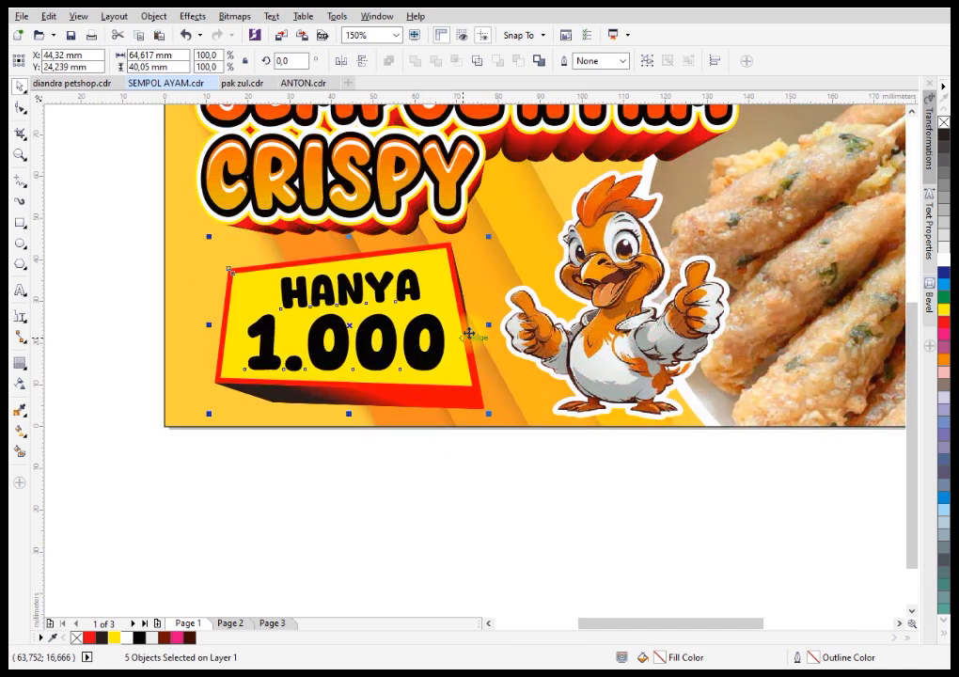
drag(487, 238, 494, 236)
drag(496, 407, 507, 421)
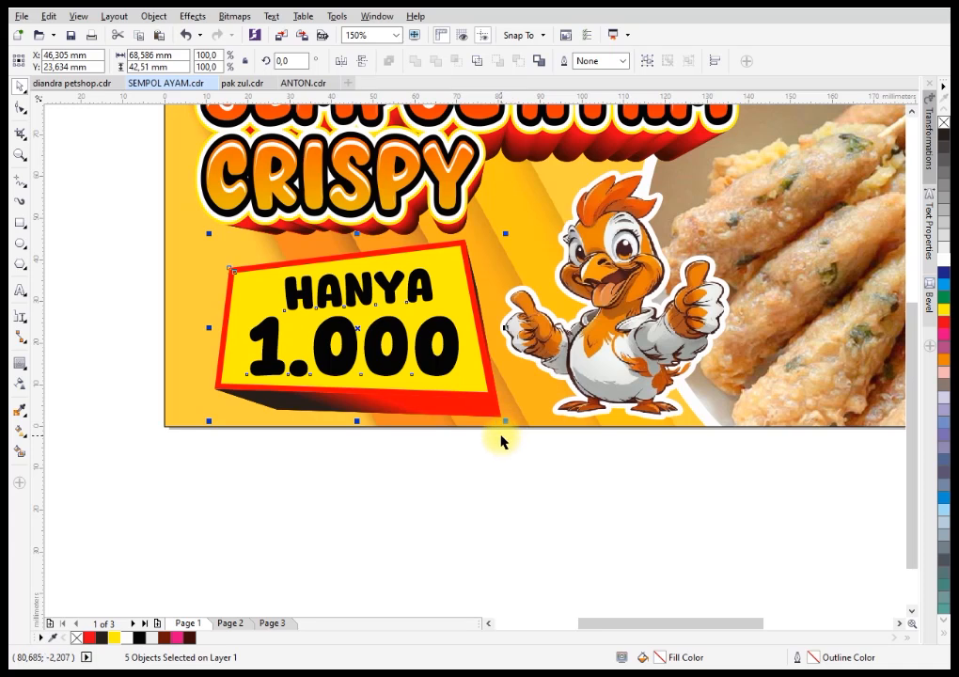
scroll(501, 441, down, 2)
click(509, 479)
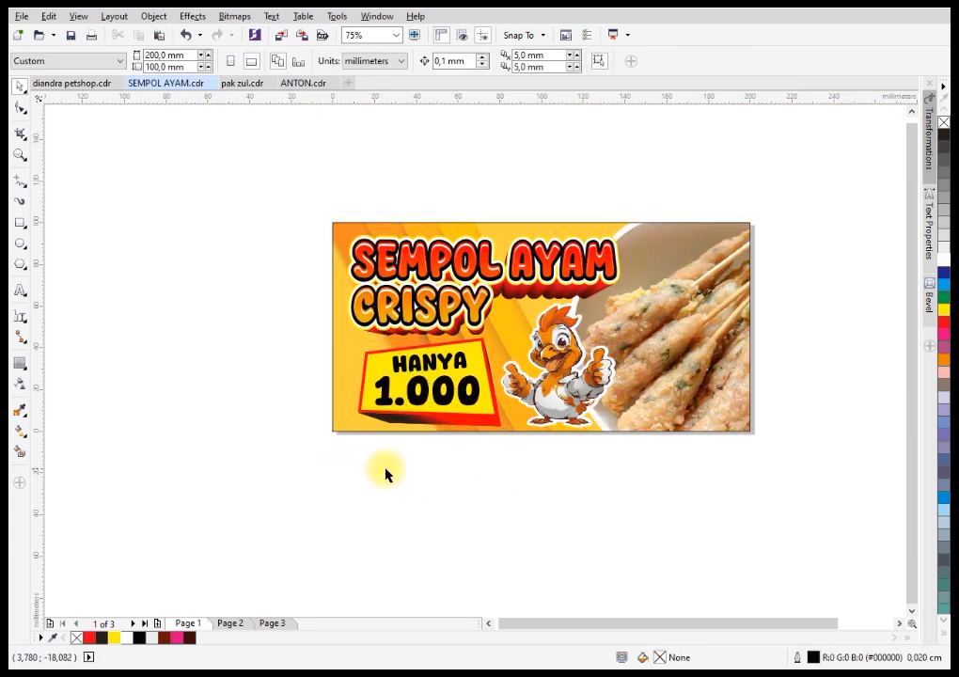
Fit the whole banner in view to review the finished layout.
drag(300, 491, 770, 211)
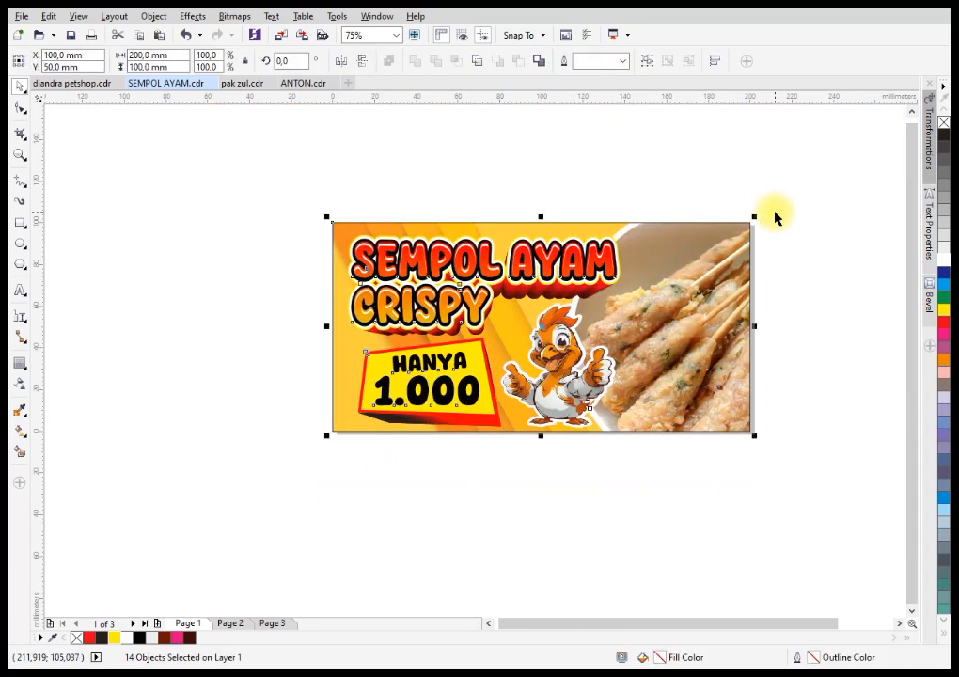
key(shift+F2)
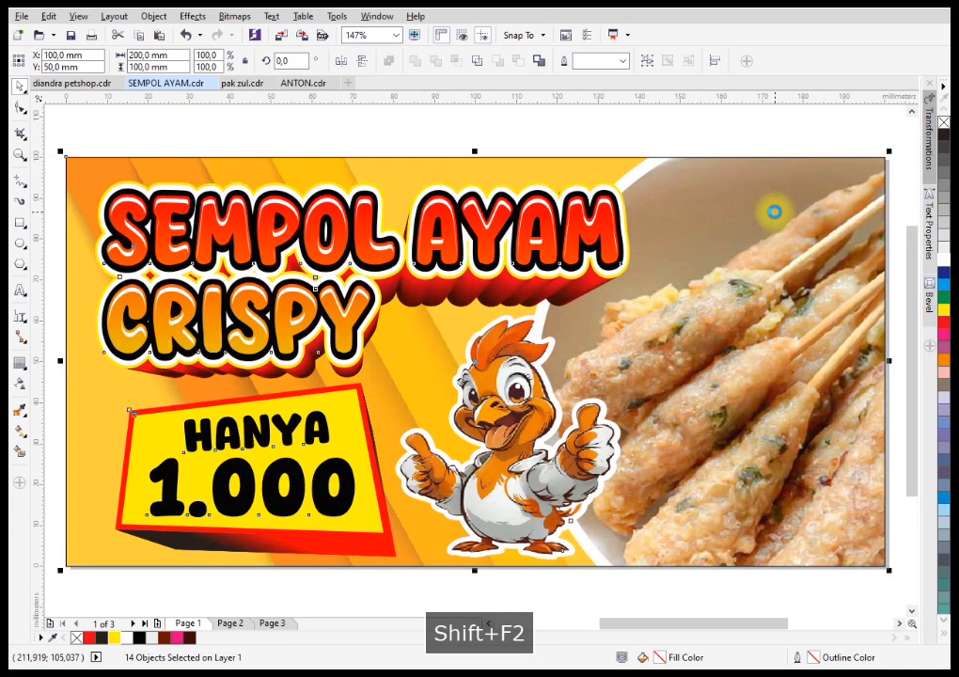
click(558, 124)
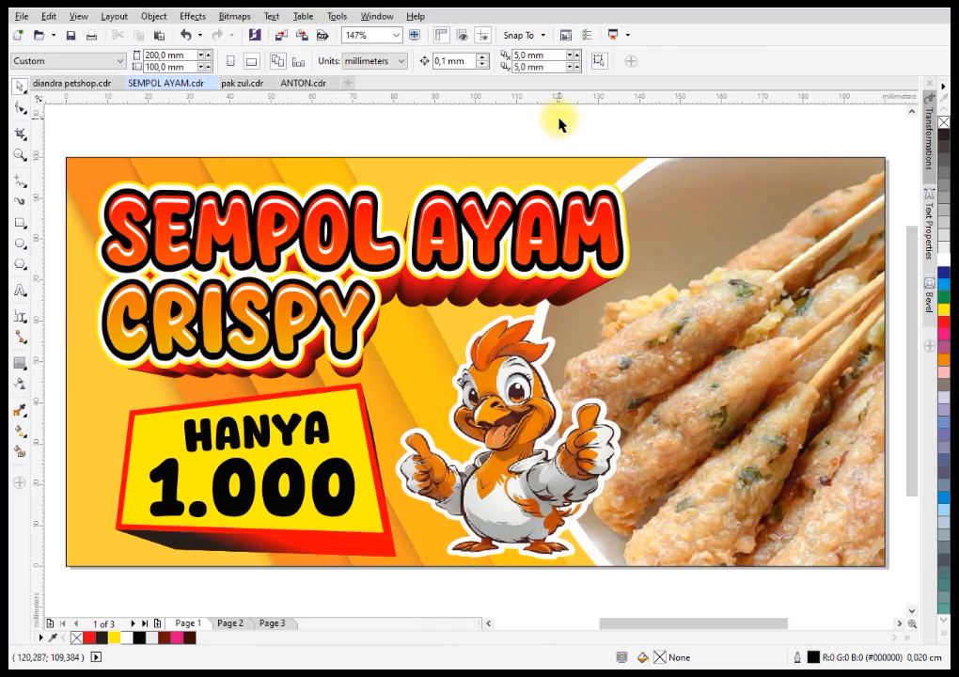